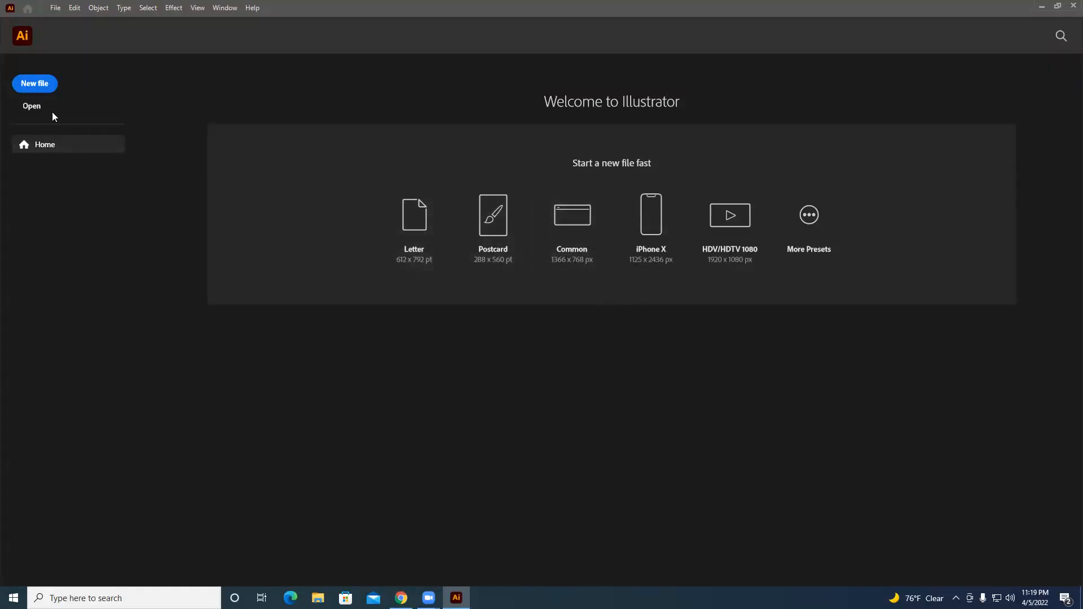
# - Create a new print document from the A4 preset in landscape orientation
pyautogui.hotkey('ctrl', 'n')
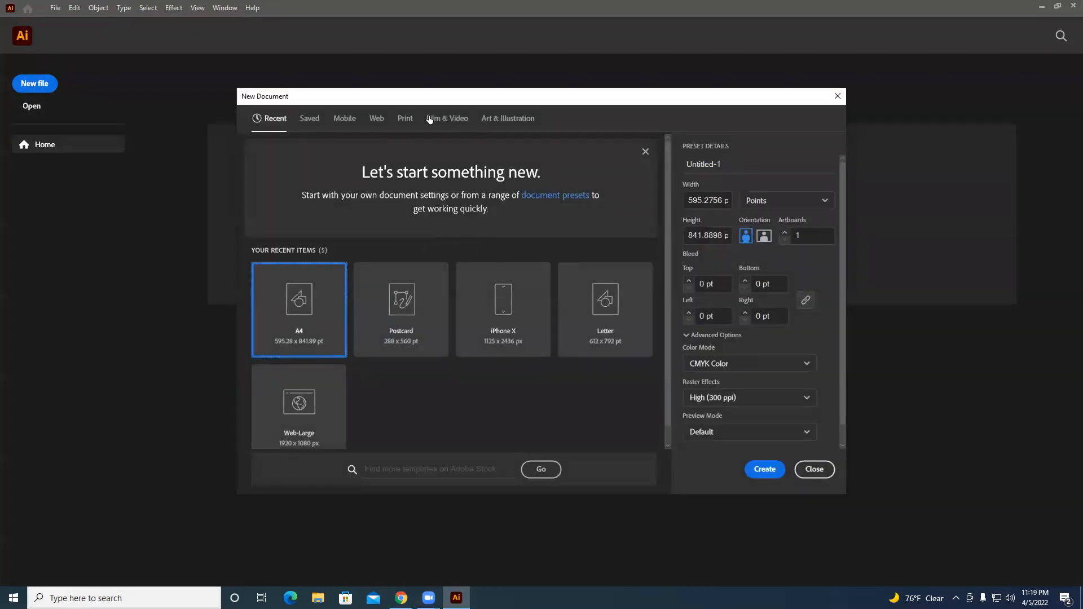
pyautogui.click(405, 119)
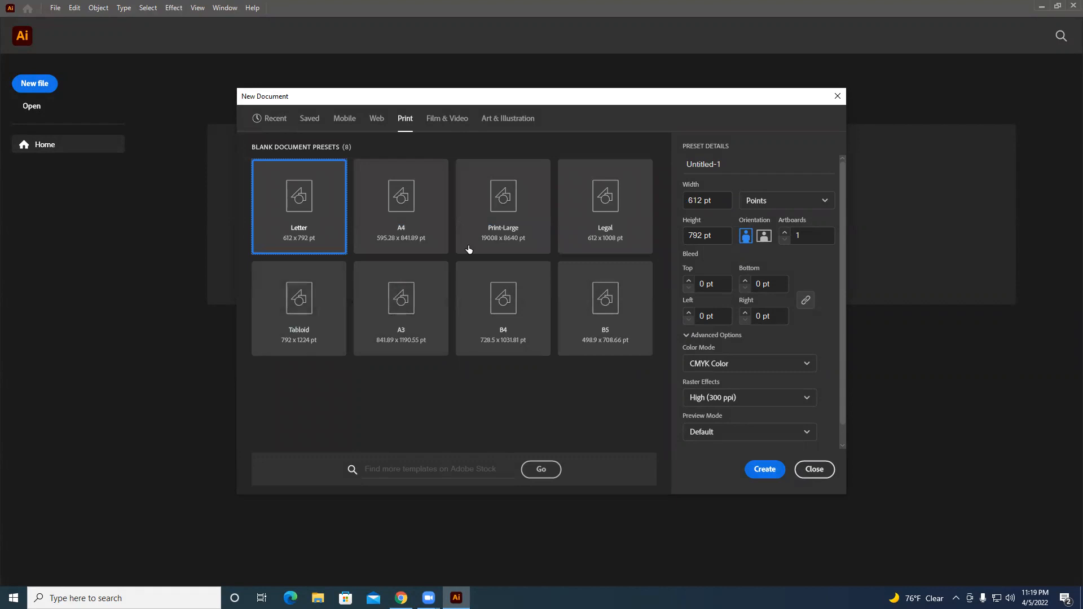
pyautogui.click(401, 206)
pyautogui.click(763, 236)
pyautogui.click(774, 471)
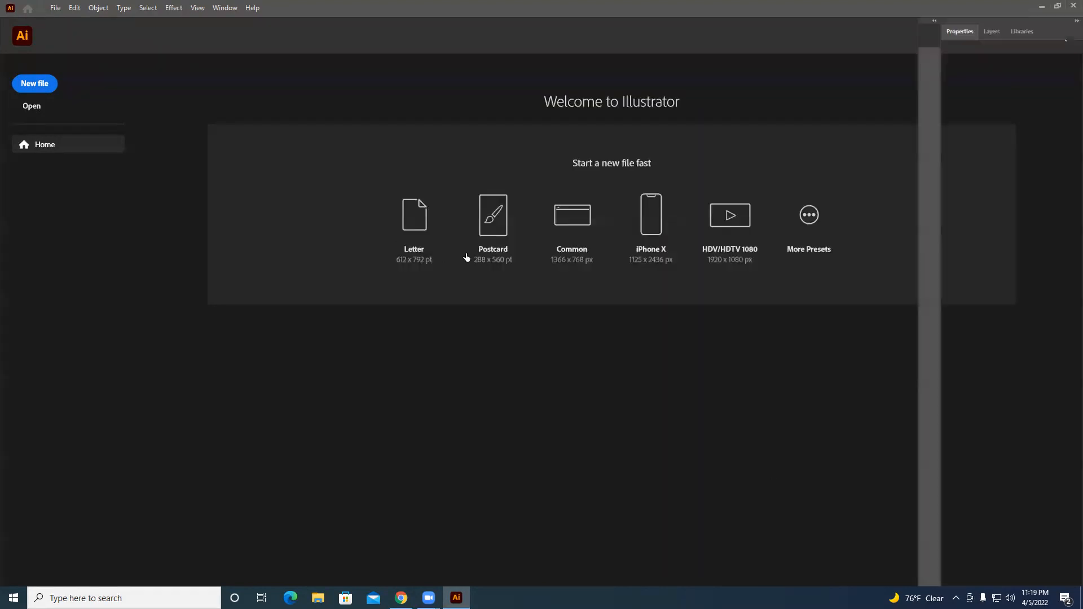
# - Close the floating 3D and Materials panel and show the artboard at 100% with the Selection tool active
pyautogui.press('a')
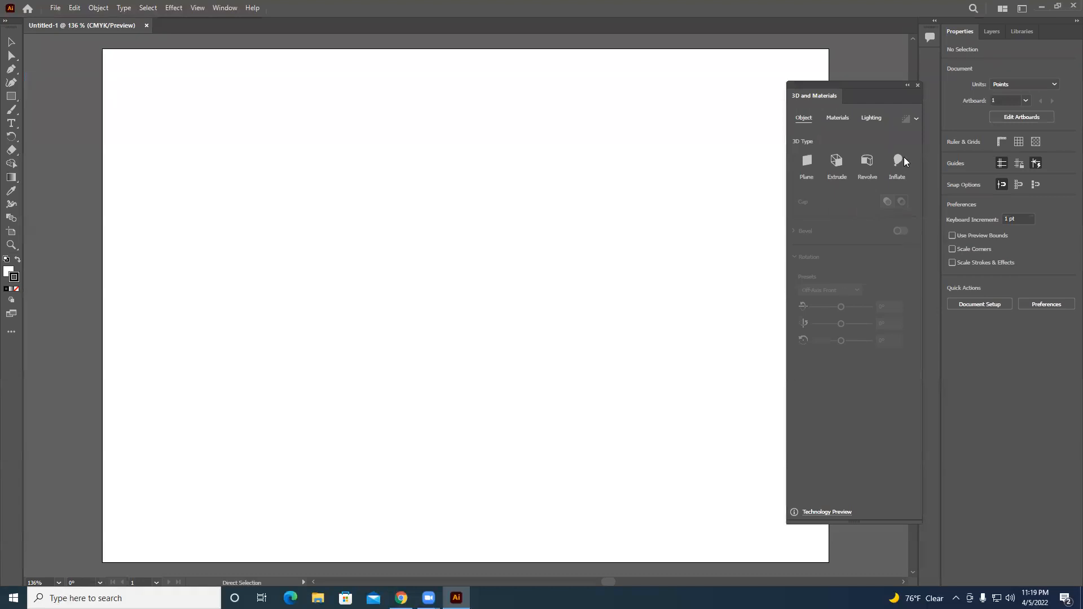
pyautogui.click(917, 87)
pyautogui.hotkey('ctrl', '1')
pyautogui.hotkey('ctrl', '0')
pyautogui.hotkey('ctrl', '1')
pyautogui.press('v')
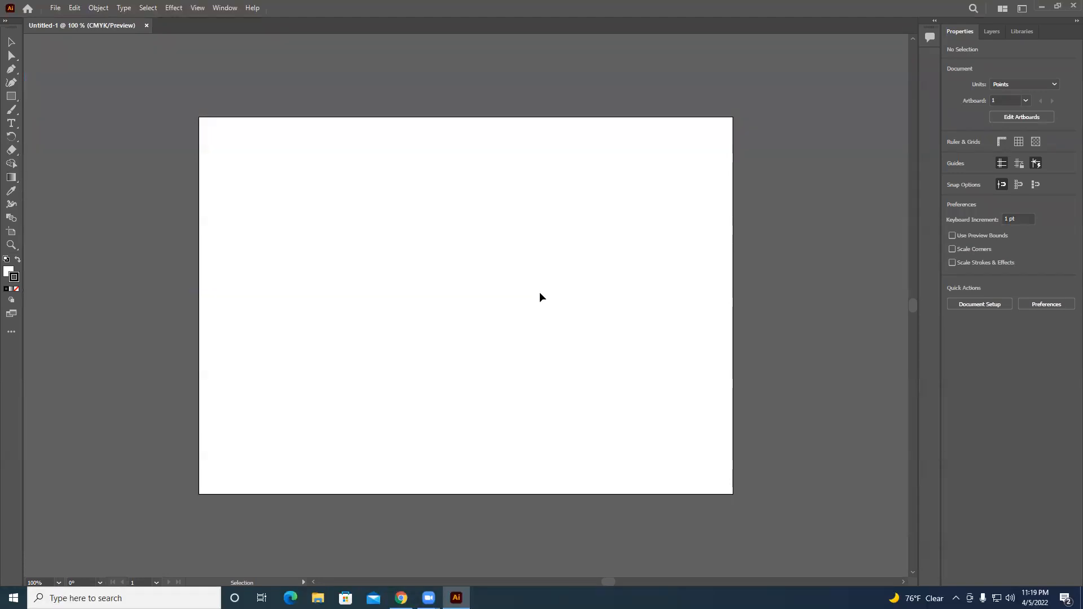
pyautogui.click(225, 8)
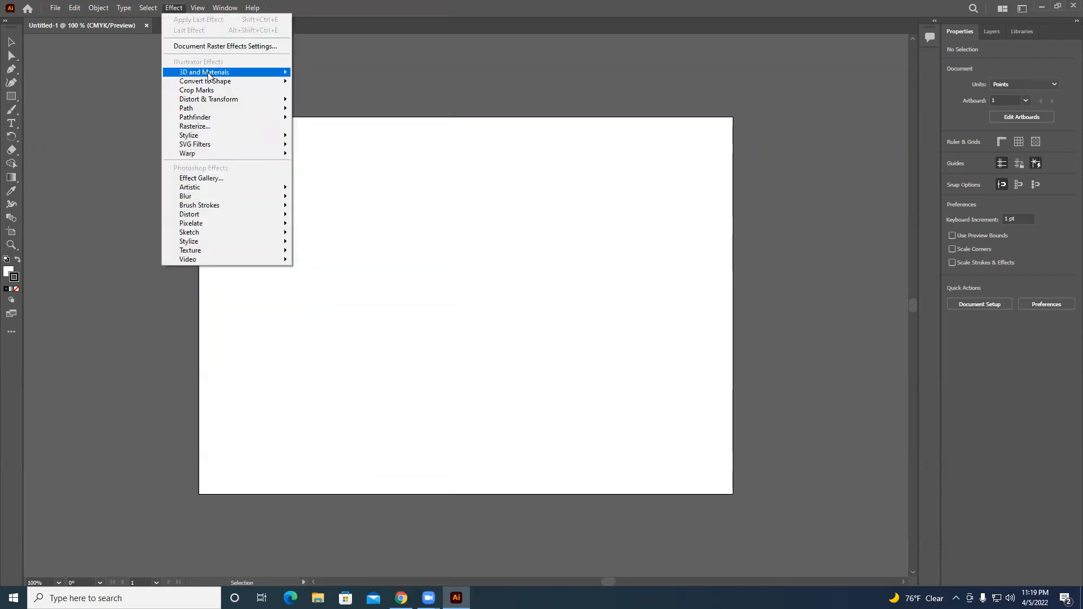
pyautogui.moveTo(214, 73)
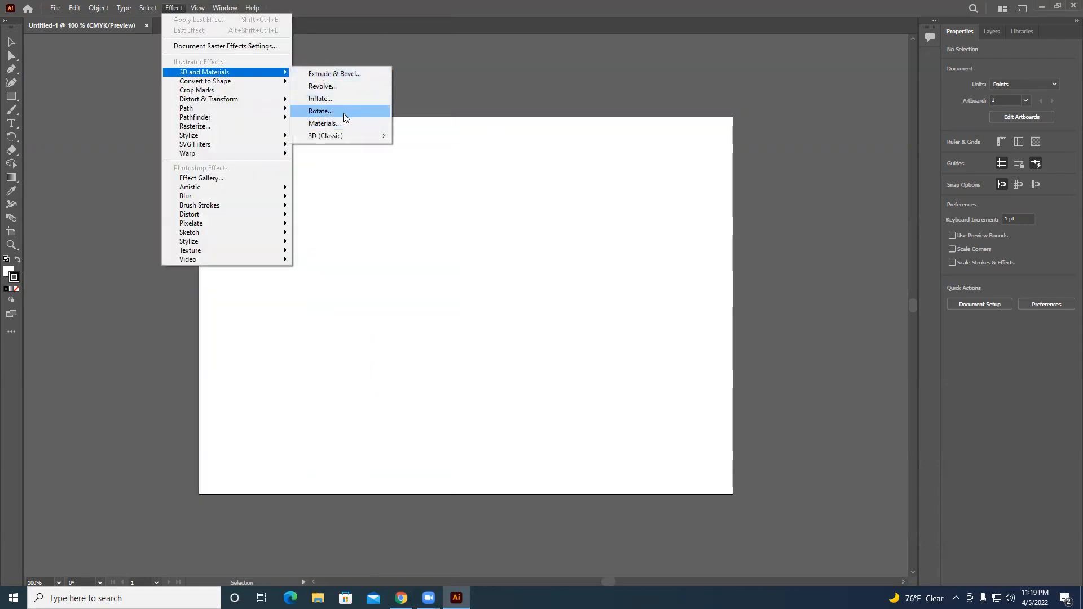
pyautogui.moveTo(334, 140)
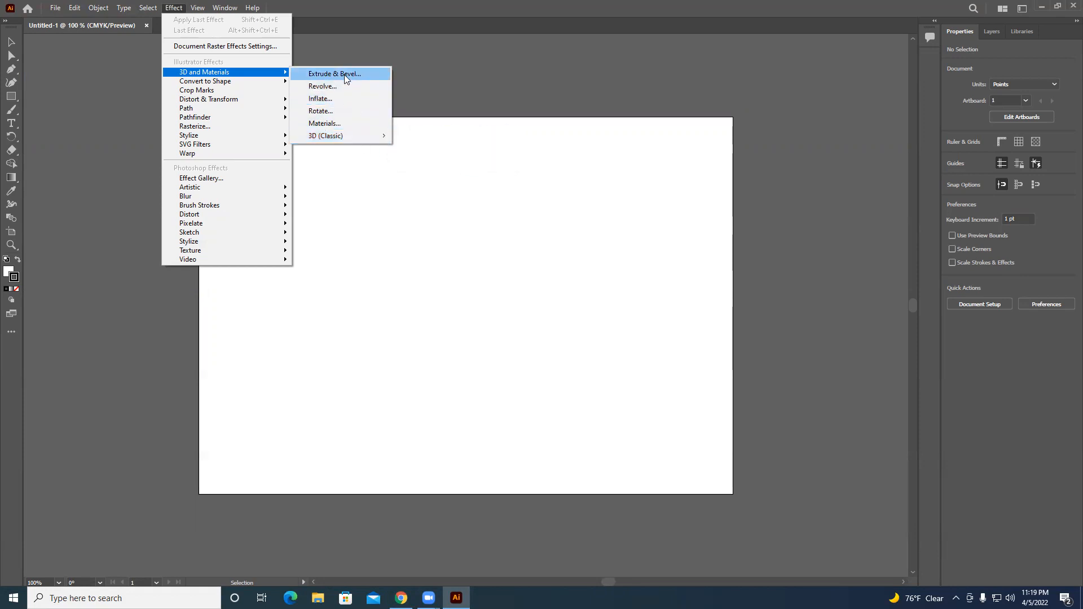
pyautogui.click(334, 122)
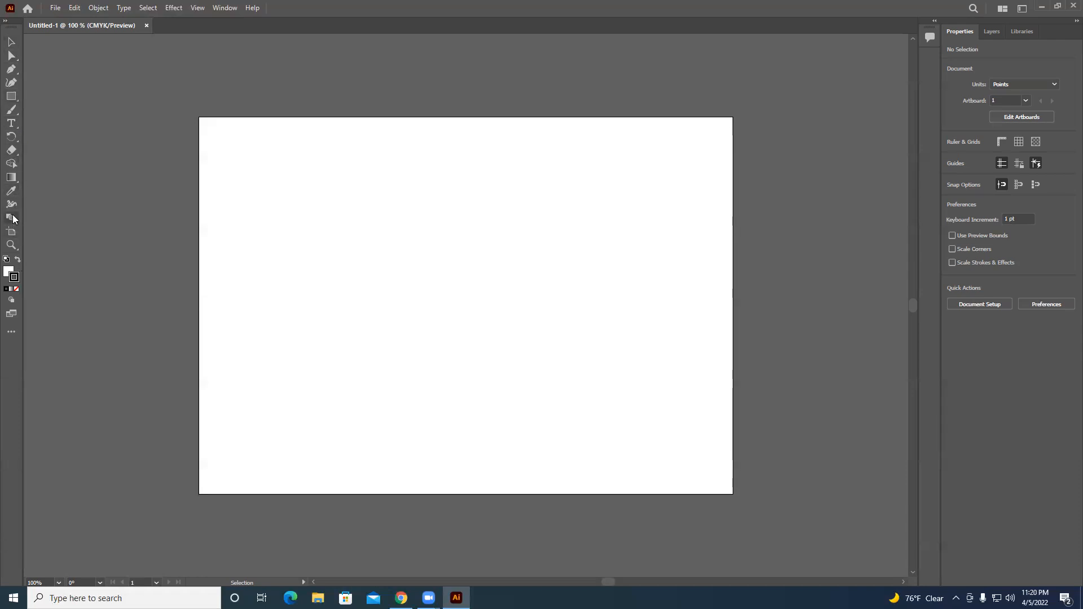
# - Try turning the canvas with the Rotate View tool and reset the view rotation
pyautogui.click(13, 236)
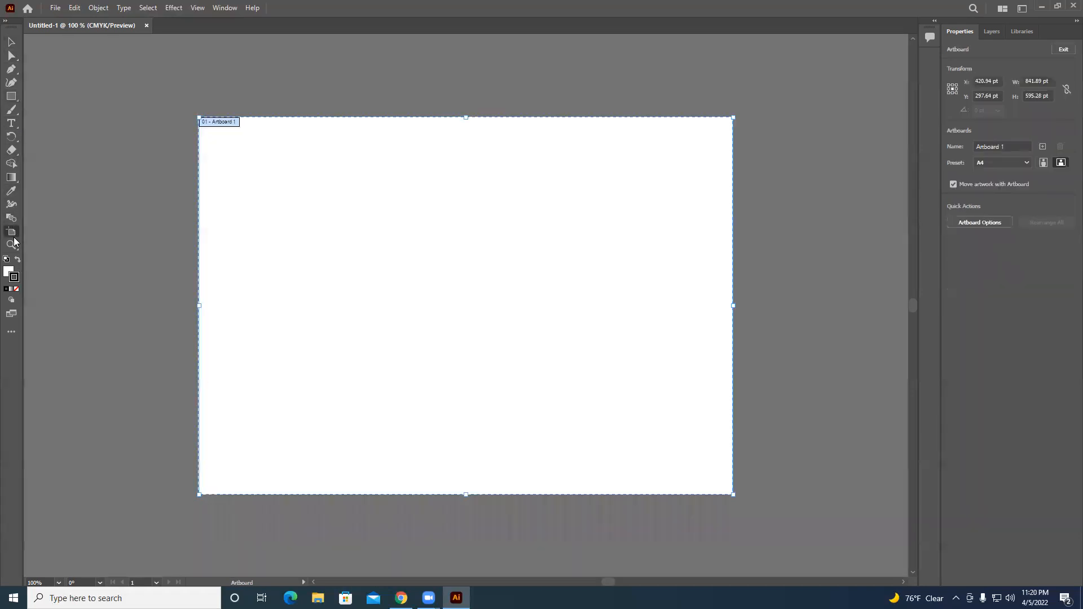
pyautogui.click(11, 244)
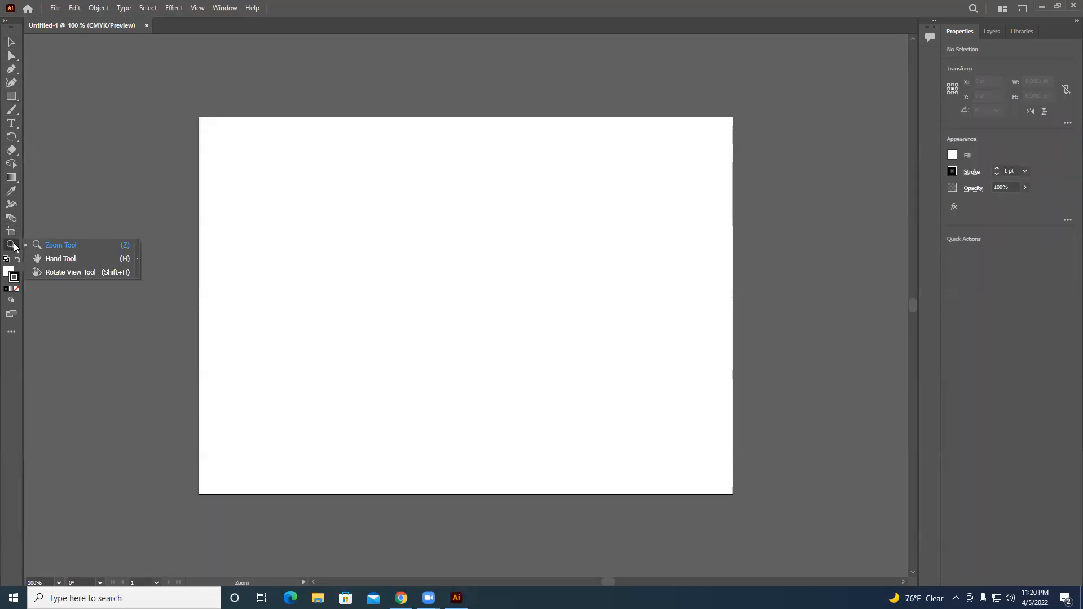
pyautogui.click(105, 276)
pyautogui.moveTo(488, 295); pyautogui.dragTo(466, 293)
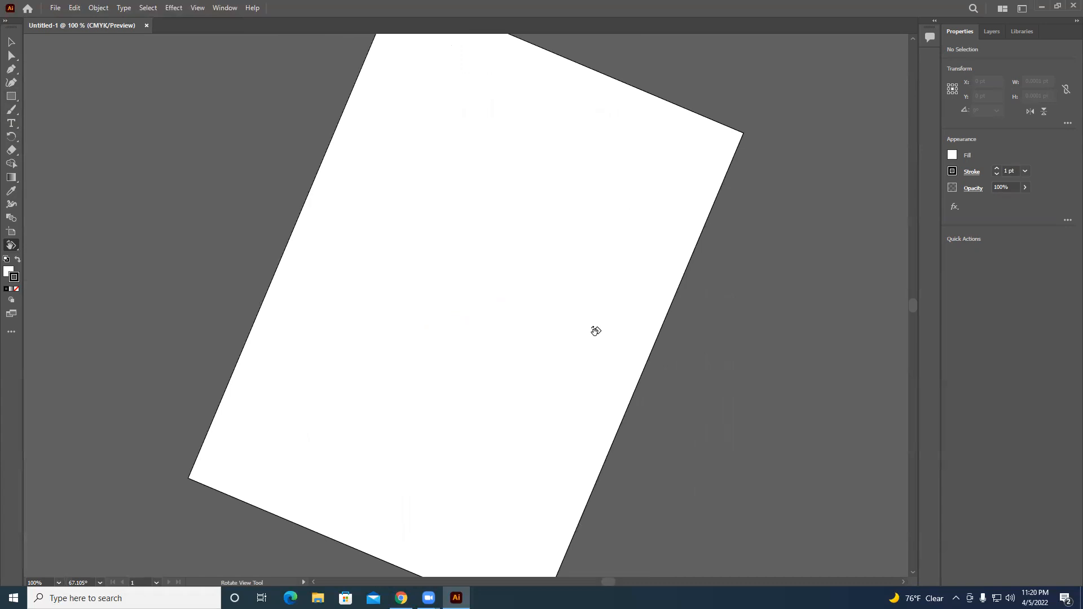
pyautogui.hotkey('ctrl', 'shift', '1')
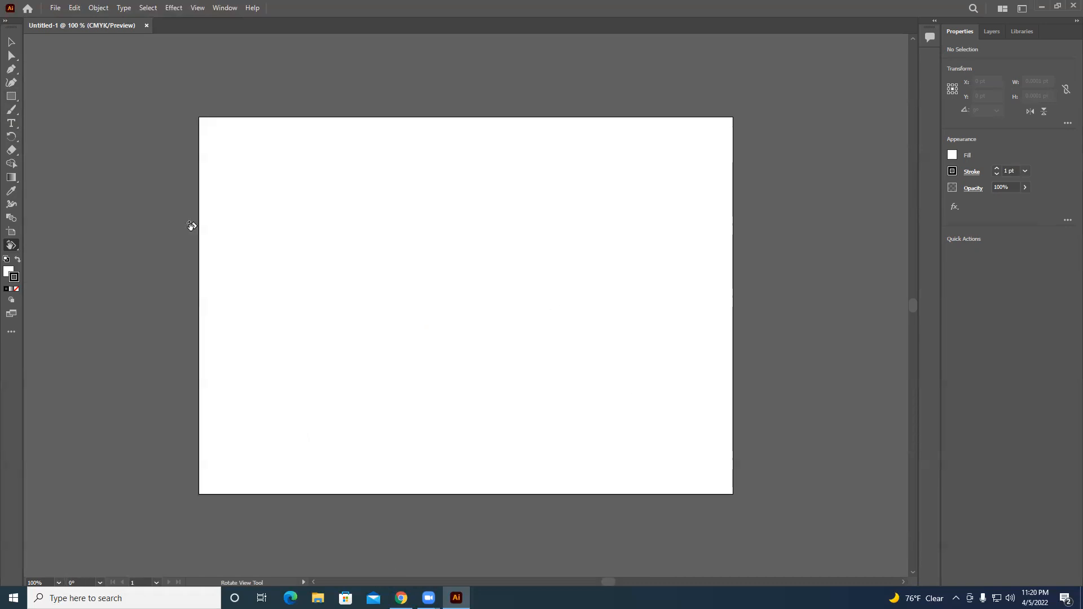
pyautogui.click(10, 42)
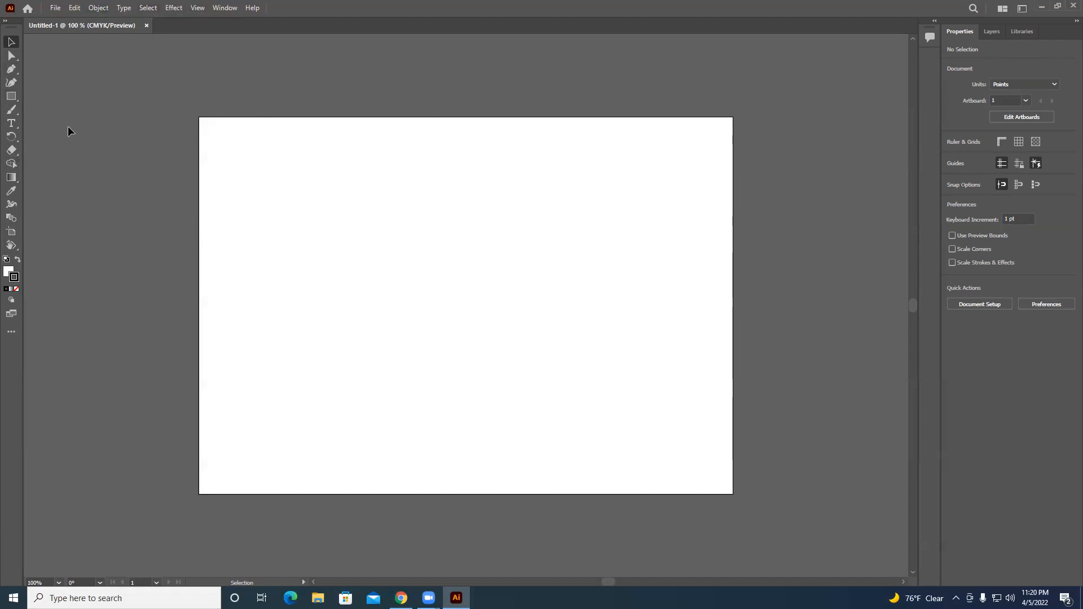
# - Bring up the 3D and Materials panel
pyautogui.click(123, 8)
pyautogui.moveTo(172, 11)
pyautogui.moveTo(253, 75)
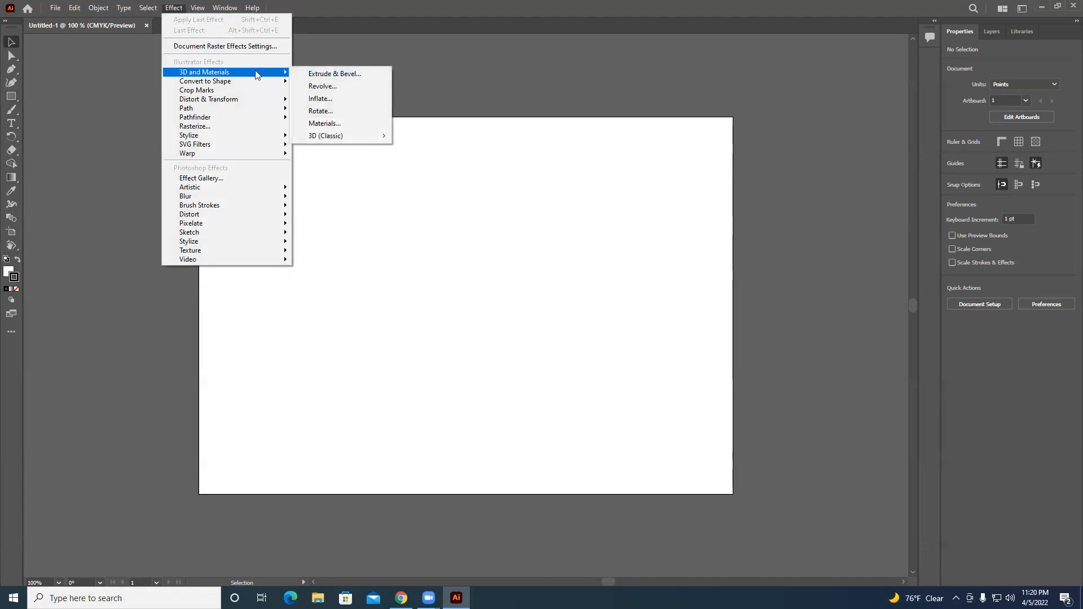
pyautogui.click(327, 74)
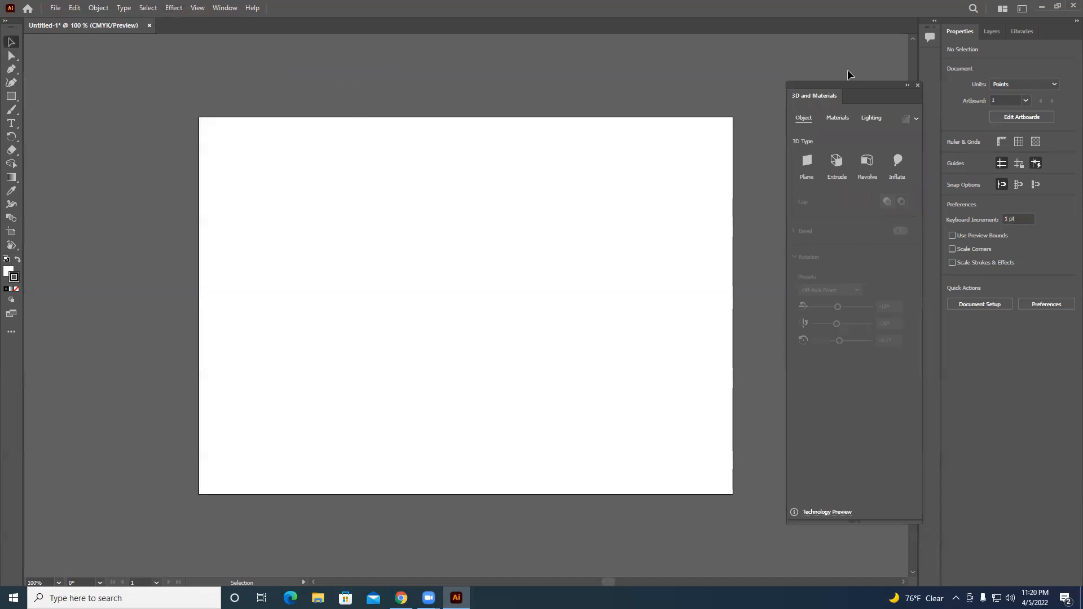
pyautogui.click(917, 84)
pyautogui.click(231, 8)
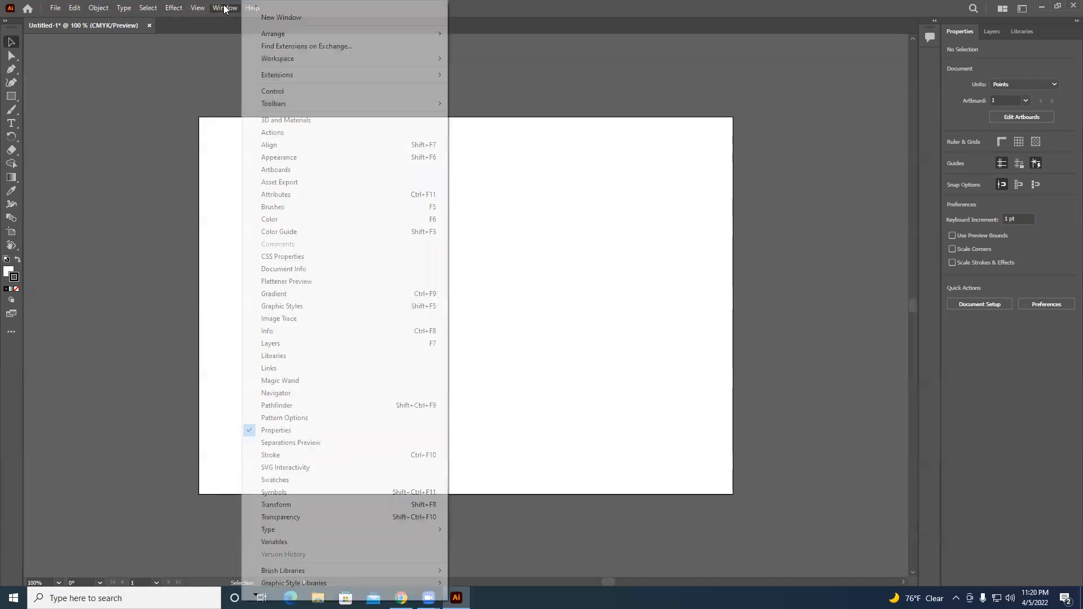
pyautogui.click(326, 122)
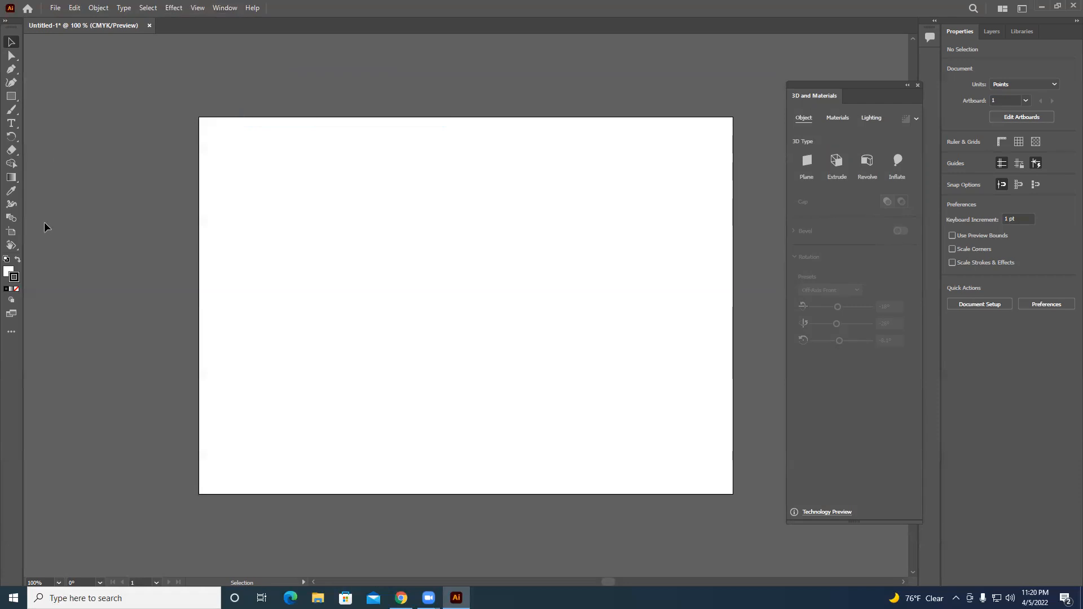
# - Draw a rectangle about 274 pt wide and 183 pt high in the left half of the artboard
pyautogui.click(11, 96)
pyautogui.moveTo(293, 219); pyautogui.dragTo(468, 336)
pyautogui.click(11, 42)
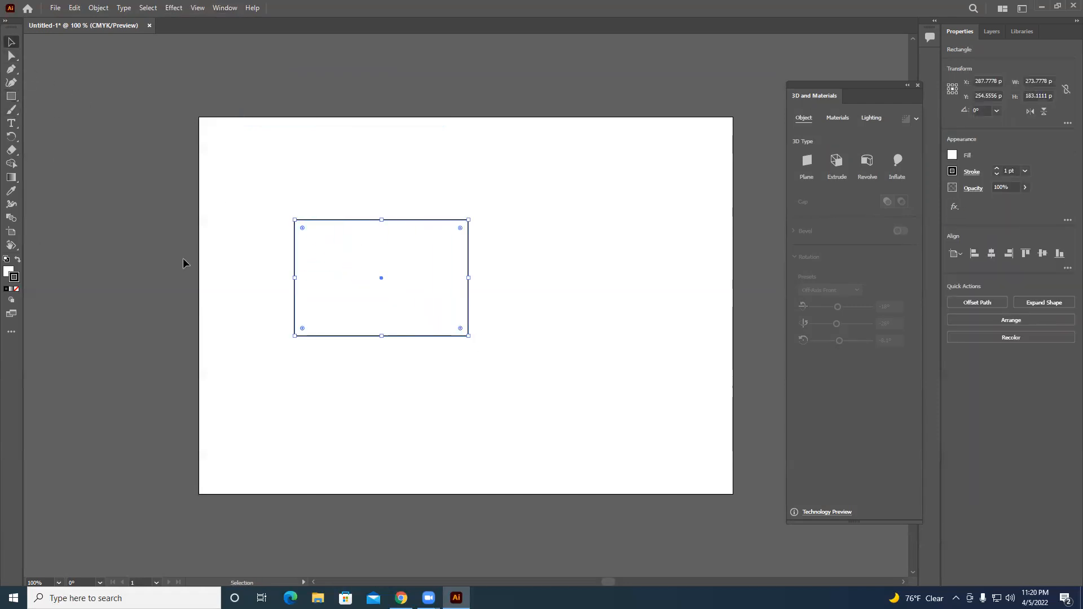
# - Fill the rectangle with orange
pyautogui.click(9, 271)
pyautogui.click(538, 158)
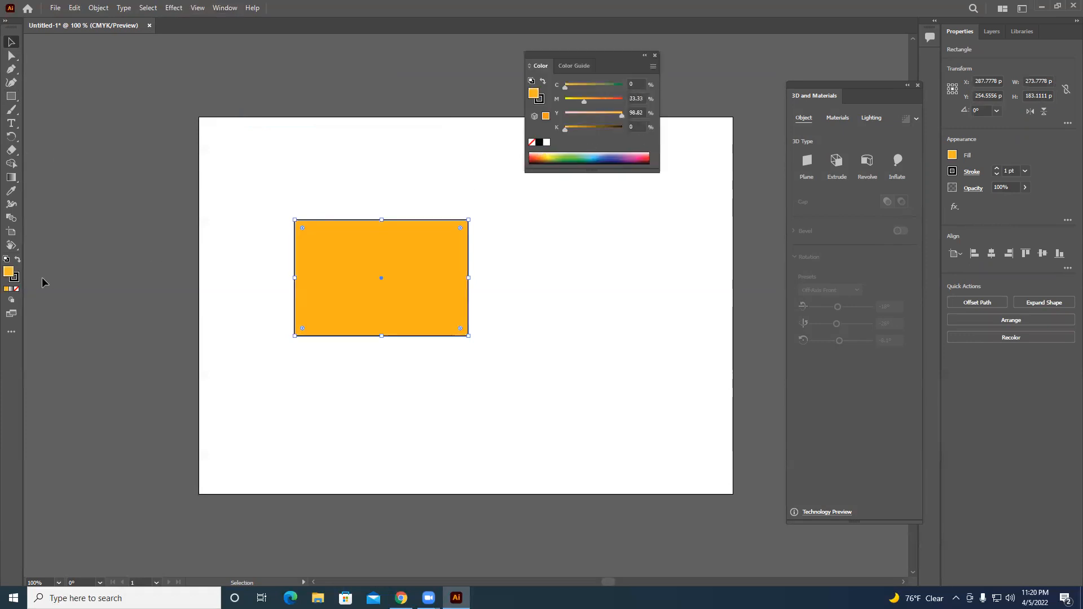
pyautogui.click(16, 278)
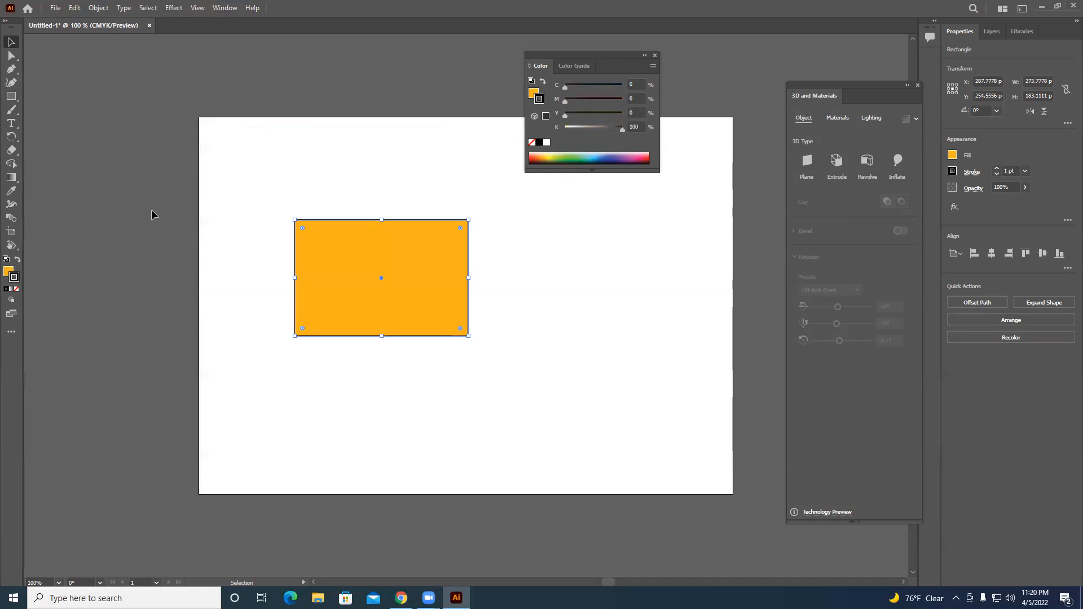
# - Give the rectangle a light blue fill and a slightly darker blue stroke with 14% black
pyautogui.click(8, 271)
pyautogui.click(595, 154)
pyautogui.click(15, 279)
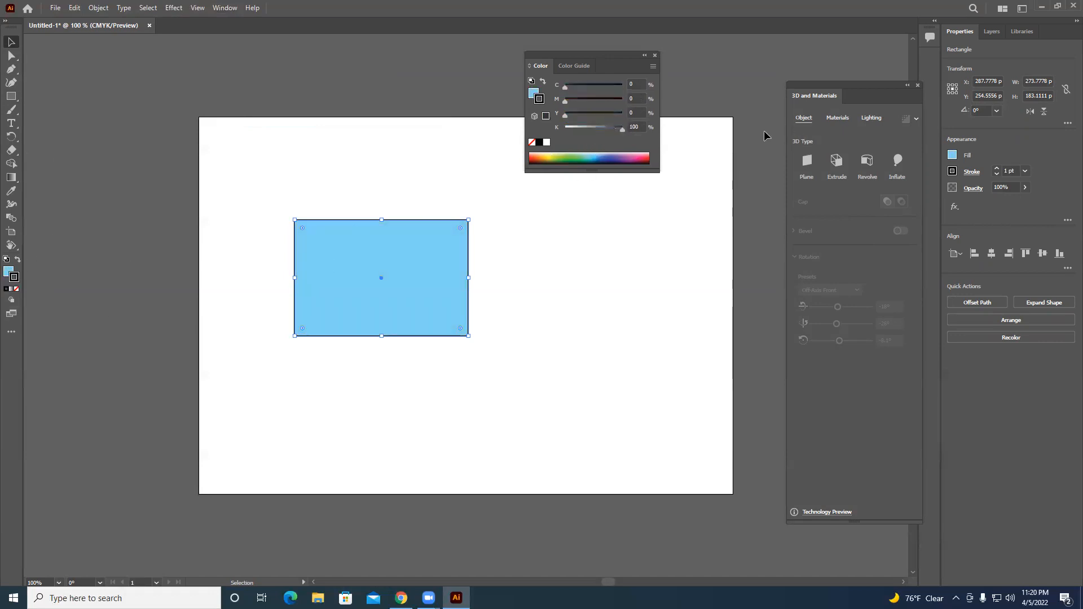
pyautogui.click(595, 156)
pyautogui.click(572, 128)
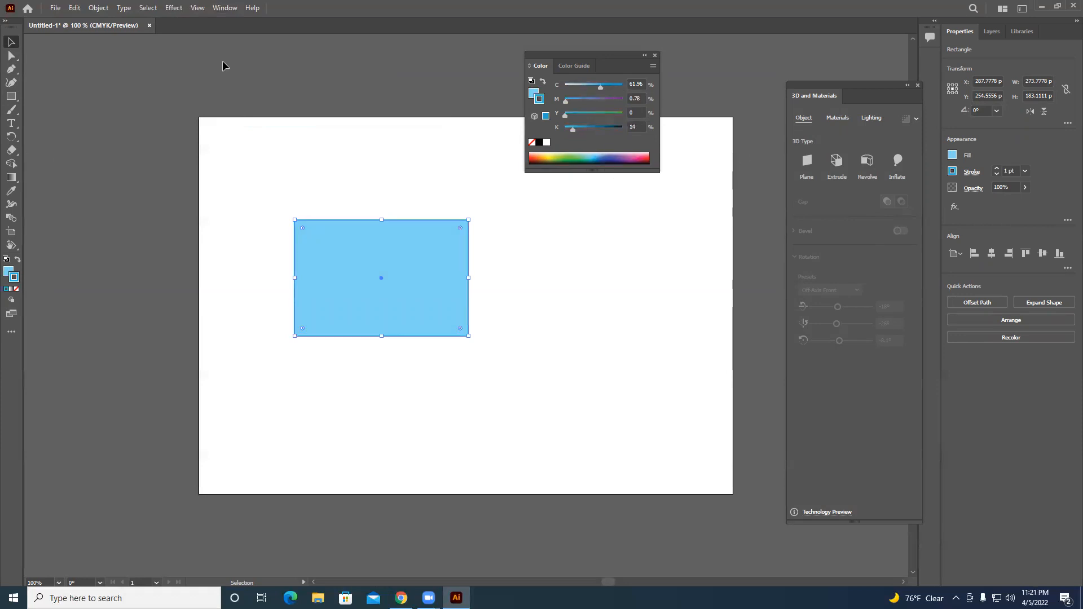
# - Try the Extrude & Bevel effect on the blue rectangle and undo it
pyautogui.click(225, 8)
pyautogui.moveTo(174, 7)
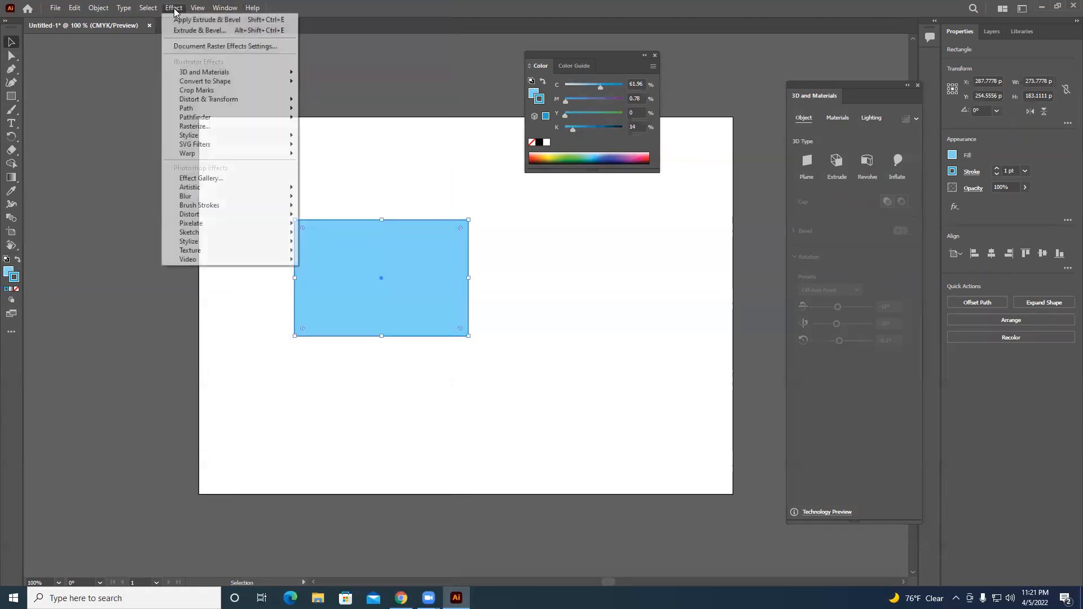
pyautogui.moveTo(197, 72)
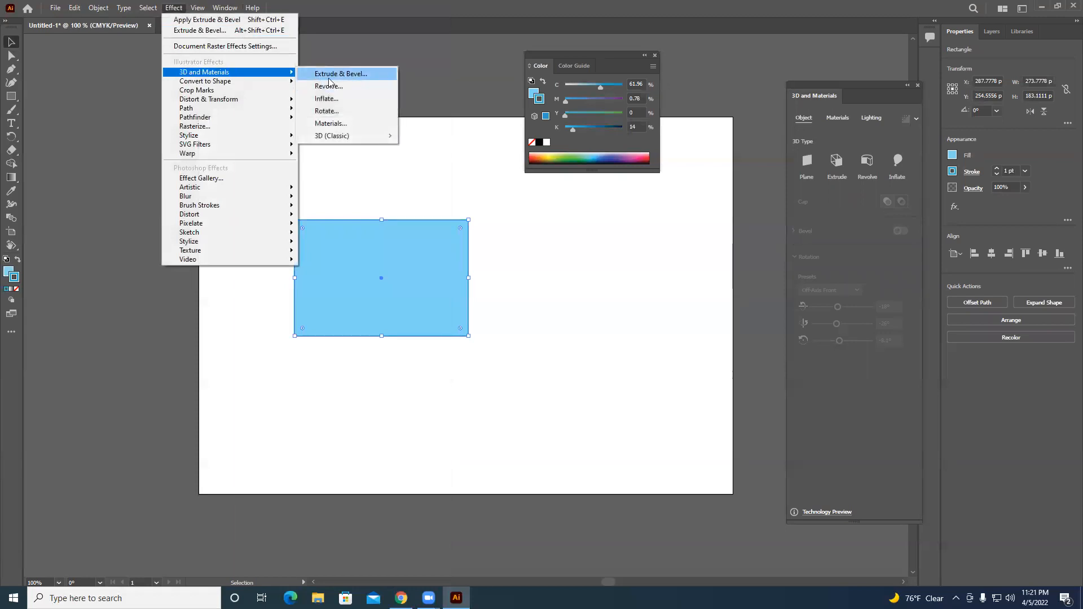
pyautogui.moveTo(345, 137)
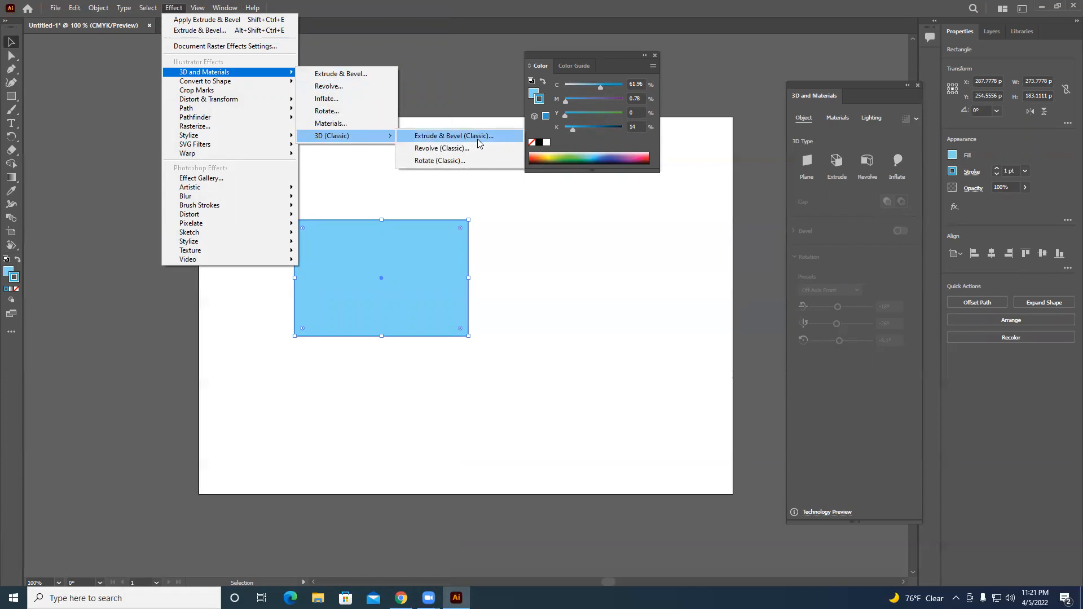
pyautogui.click(355, 77)
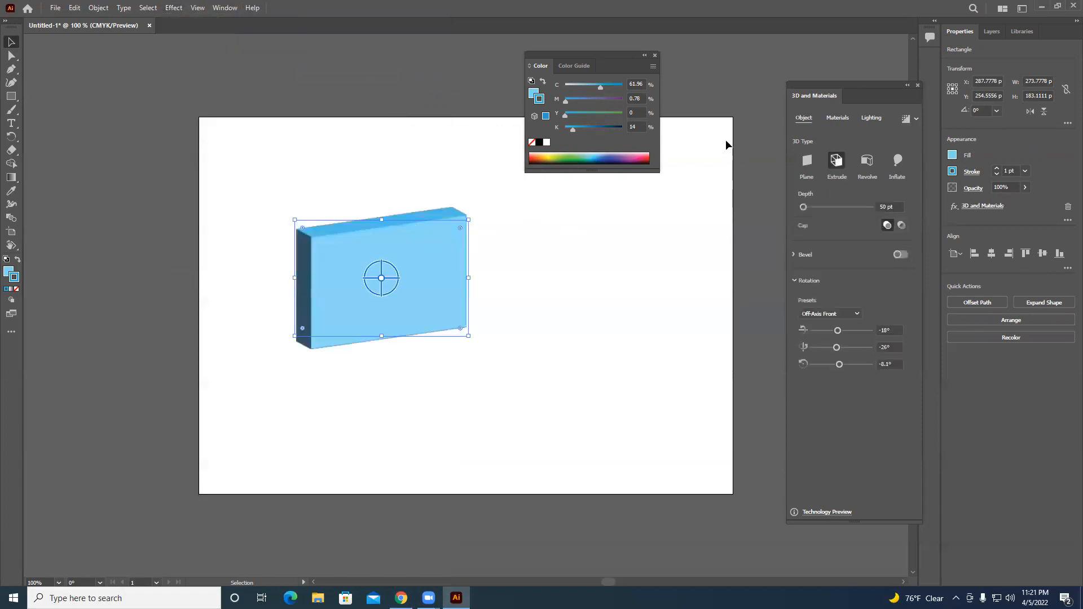
pyautogui.hotkey('ctrl', 'z')
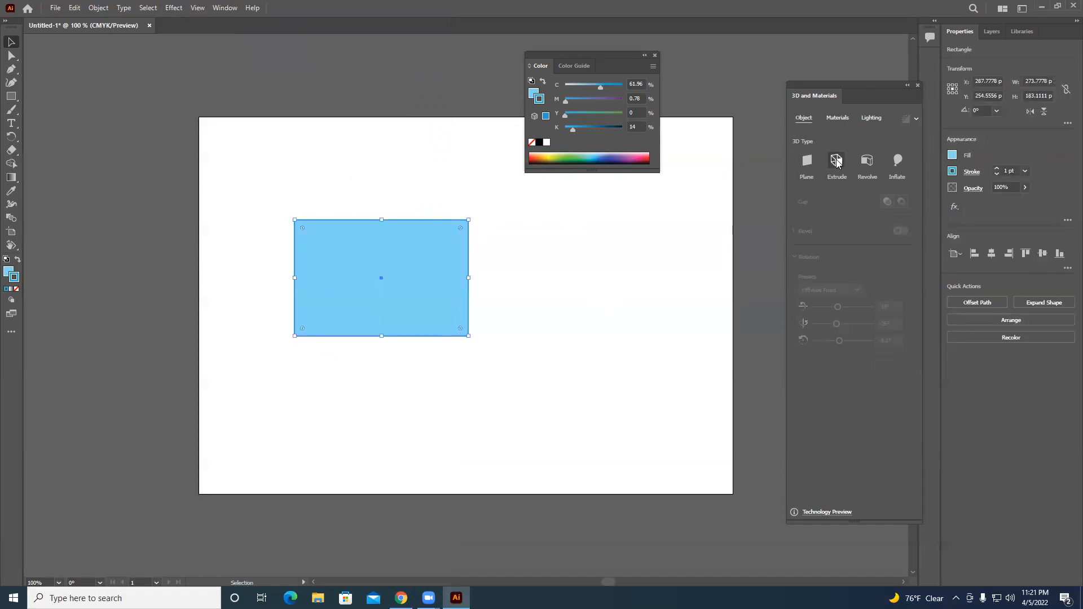
# - Try the Extrude and Plane 3D types on the rectangle with a changed rotation, and undo these changes
pyautogui.click(837, 162)
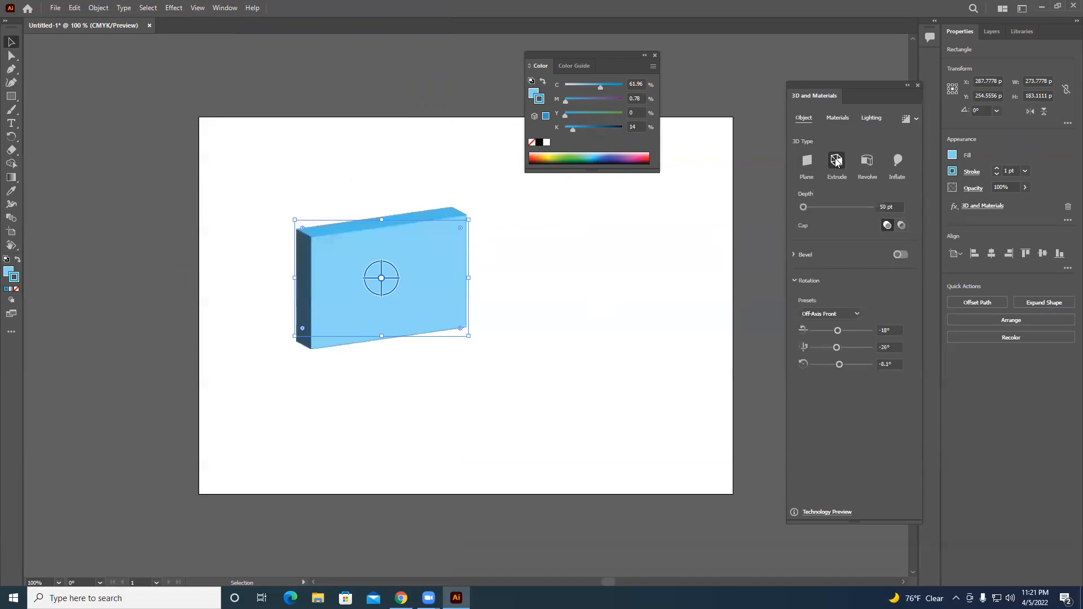
pyautogui.click(806, 162)
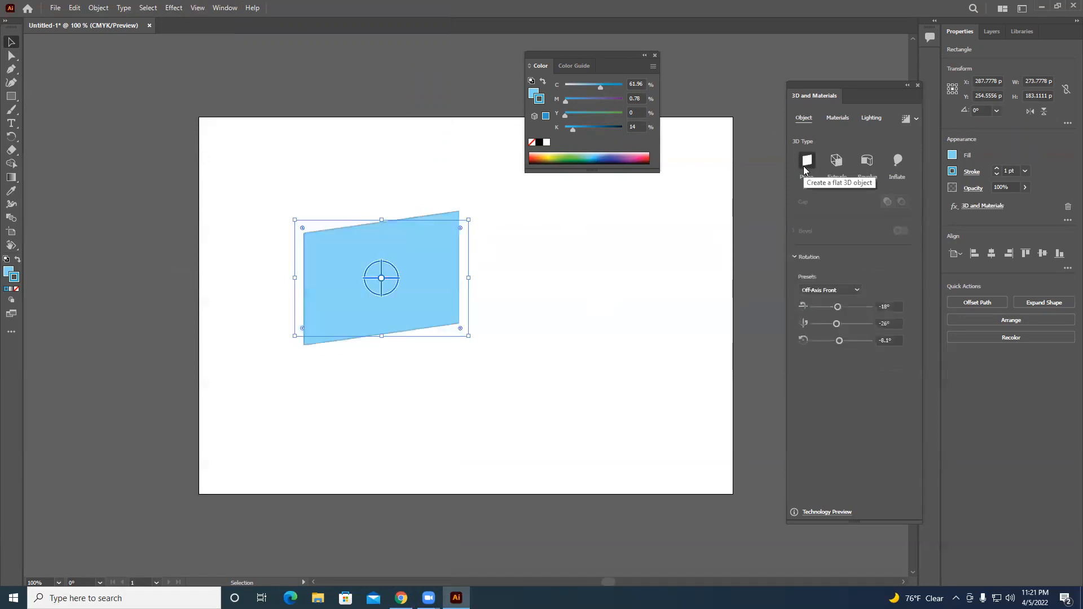
pyautogui.moveTo(837, 306); pyautogui.dragTo(830, 348)
pyautogui.hotkey('ctrl', 'z')
pyautogui.hotkey('ctrl', 'z')
pyautogui.hotkey('ctrl', 'z')
pyautogui.click(837, 162)
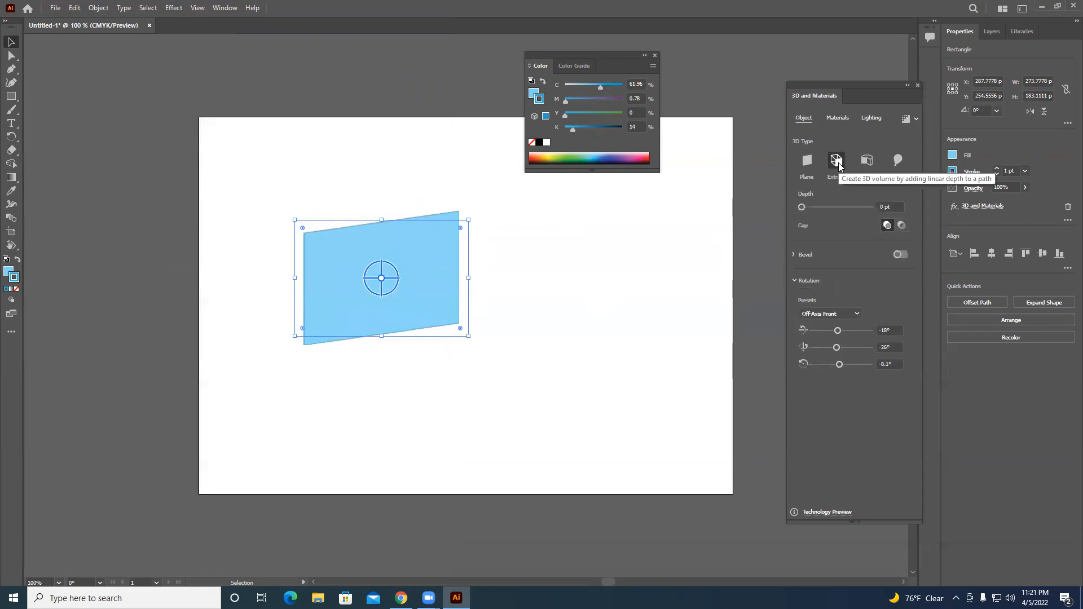
pyautogui.hotkey('ctrl', 'z')
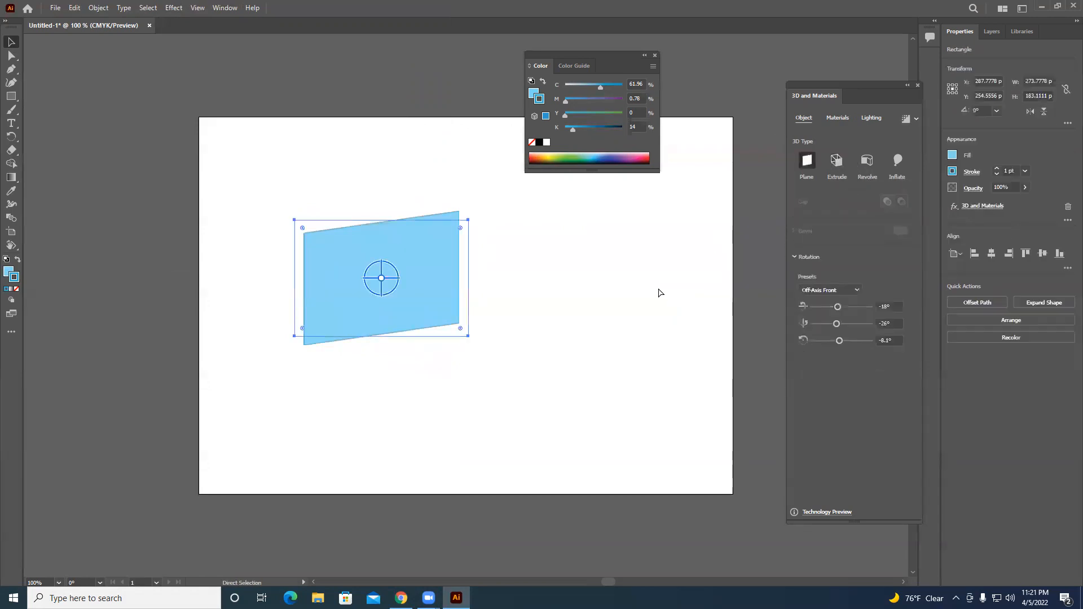
pyautogui.hotkey('ctrl', 'z')
# - Extrude the rectangle to a depth of 261 pt with the cap turned off for a hollow appearance
pyautogui.click(837, 160)
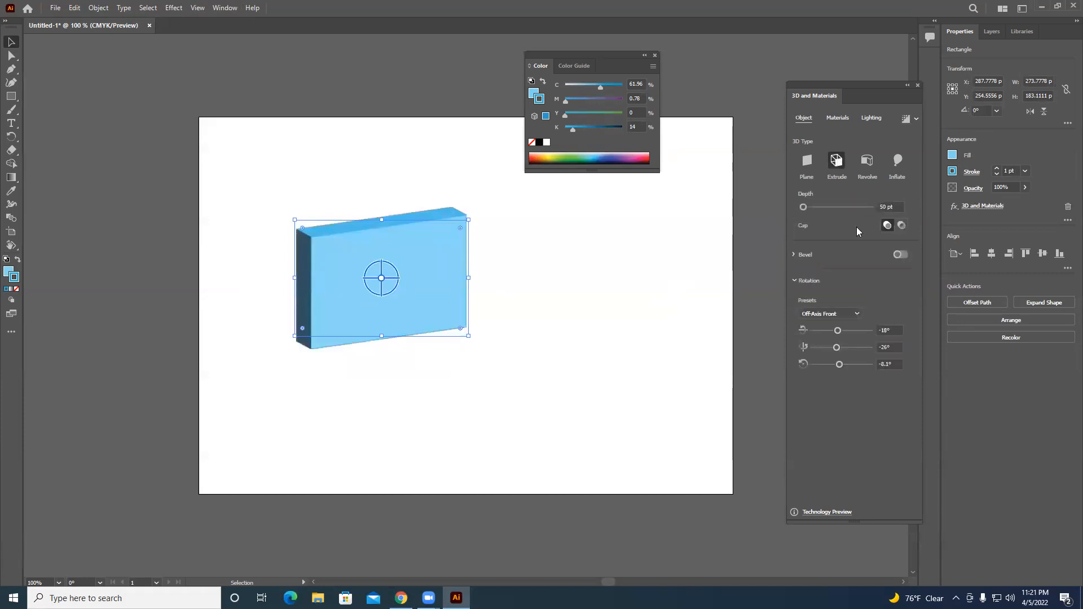
pyautogui.moveTo(803, 207); pyautogui.dragTo(814, 210)
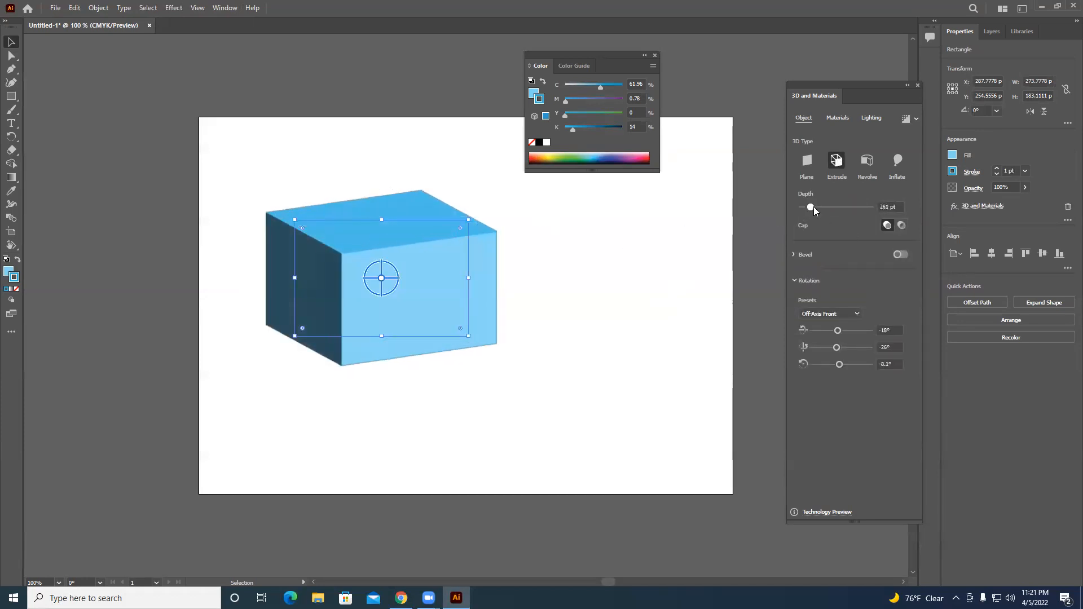
pyautogui.click(901, 225)
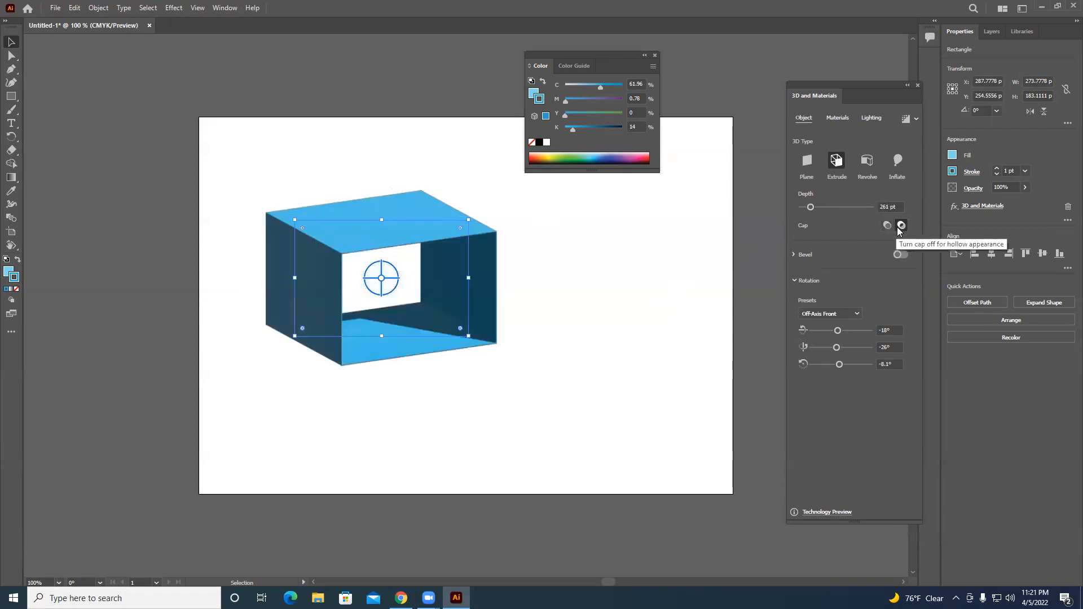
# - Turn the extrusion's cap on for a solid appearance and give the box a custom rotation
pyautogui.click(892, 226)
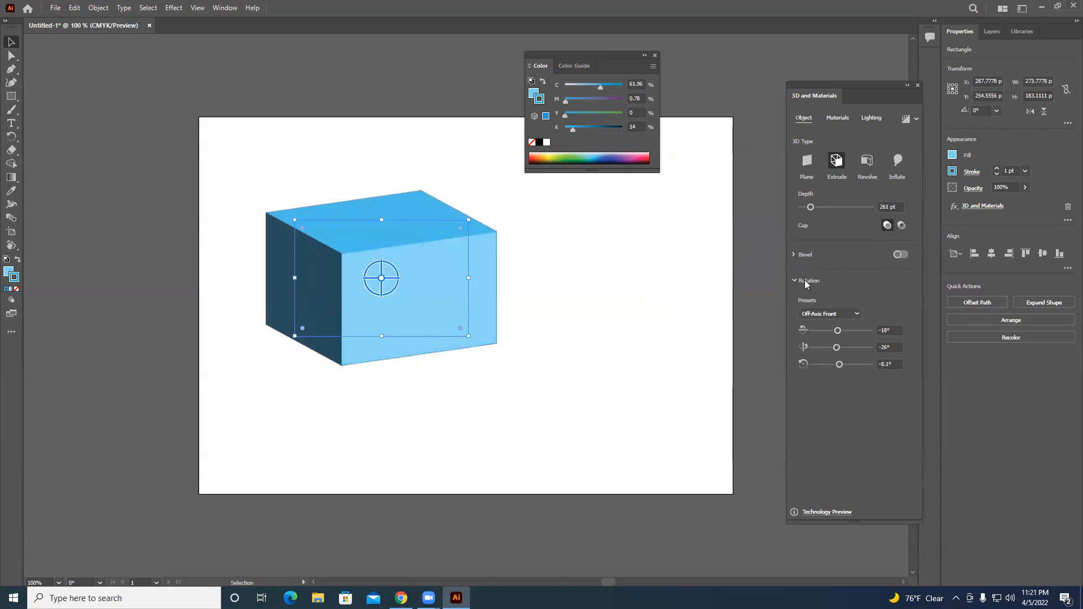
pyautogui.moveTo(838, 331)
pyautogui.mouseDown()
pyautogui.moveTo(854, 331)
pyautogui.moveTo(835, 330)
pyautogui.moveTo(845, 332)
pyautogui.moveTo(826, 347)
pyautogui.moveTo(848, 350)
pyautogui.moveTo(855, 364)
pyautogui.moveTo(839, 365)
pyautogui.moveTo(842, 347)
pyautogui.moveTo(848, 365)
pyautogui.moveTo(837, 331)
pyautogui.moveTo(838, 364)
pyautogui.moveTo(835, 331)
pyautogui.mouseUp()
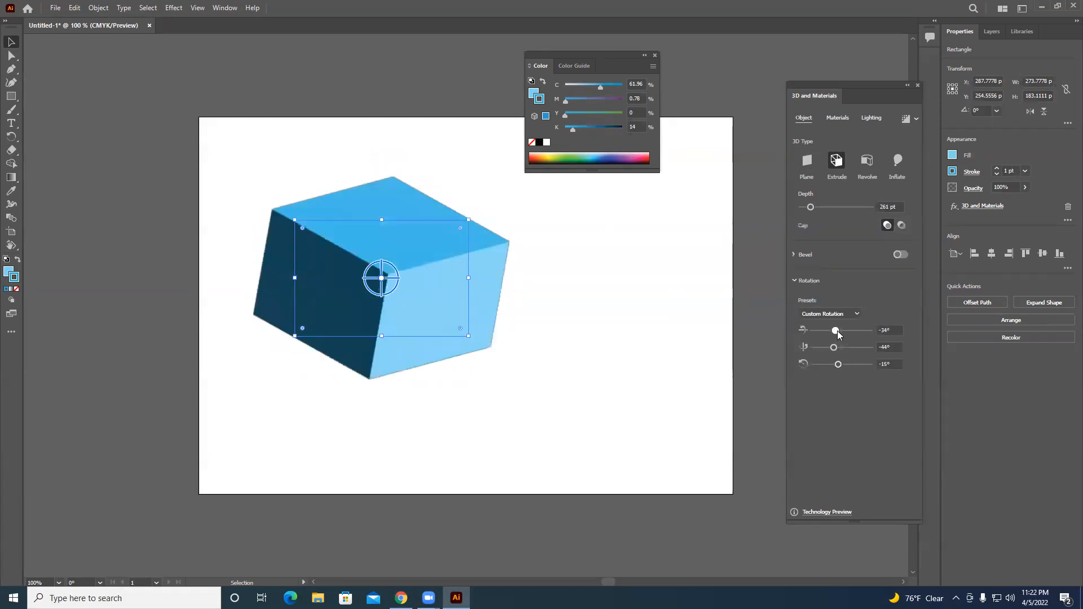
# - Add a bevel with the Classic shape to the extruded box and set its width to 18%
pyautogui.click(793, 255)
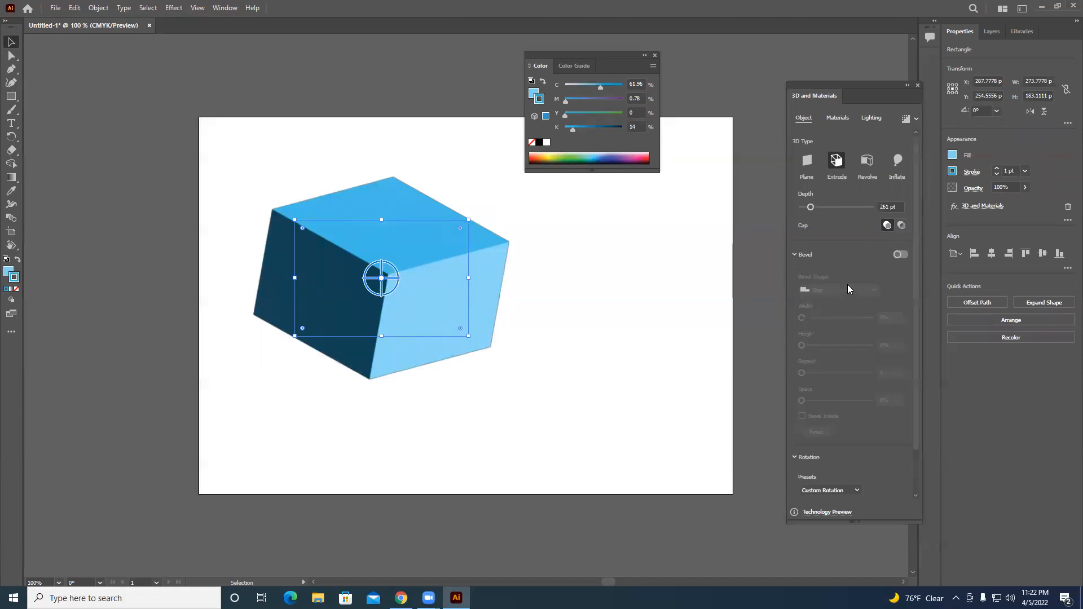
pyautogui.click(898, 255)
pyautogui.click(866, 291)
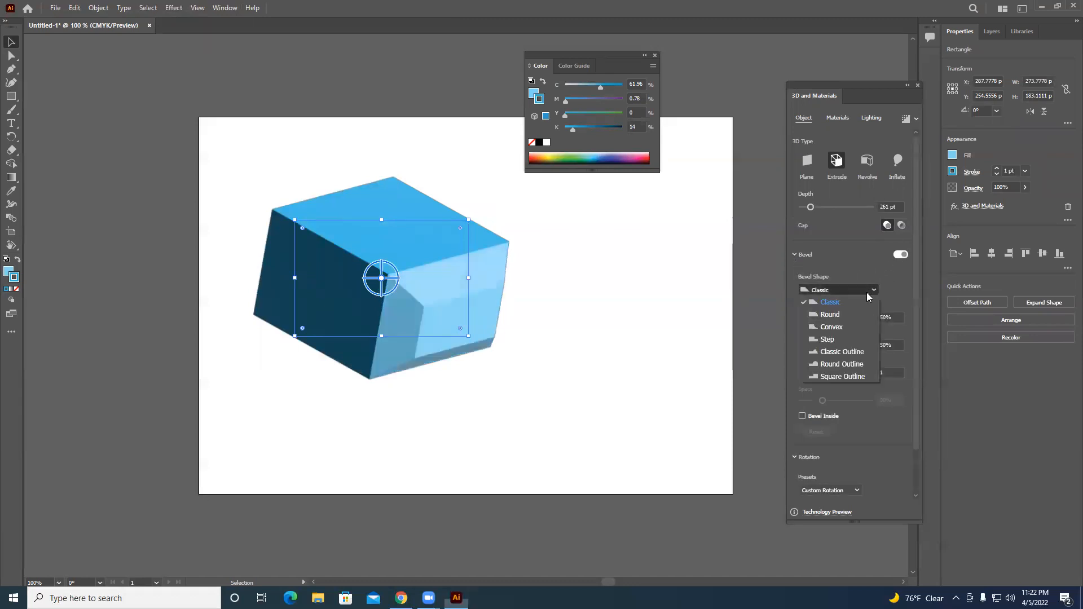
pyautogui.click(863, 274)
pyautogui.moveTo(836, 321); pyautogui.dragTo(812, 322)
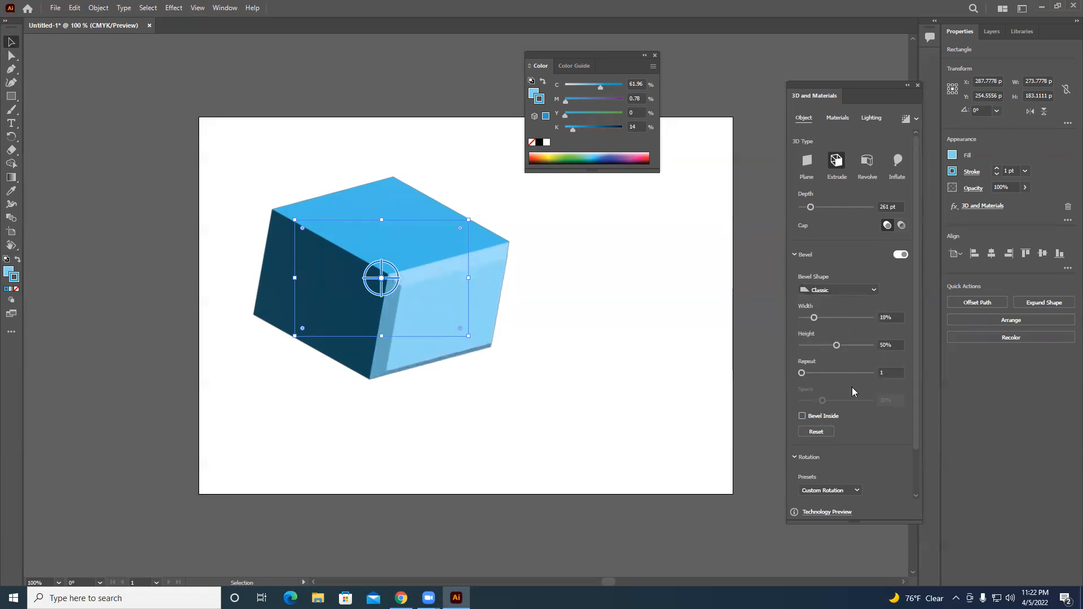
# - Rotate the box to -17°, -16° and -12° about its three axes and set the bevel height to 45%
pyautogui.scroll(-2, 870, 462)
pyautogui.moveTo(835, 457); pyautogui.dragTo(839, 490)
pyautogui.click(845, 241)
pyautogui.click(844, 241)
pyautogui.moveTo(835, 293)
pyautogui.mouseDown()
pyautogui.moveTo(814, 295)
pyautogui.moveTo(832, 297)
pyautogui.mouseUp()
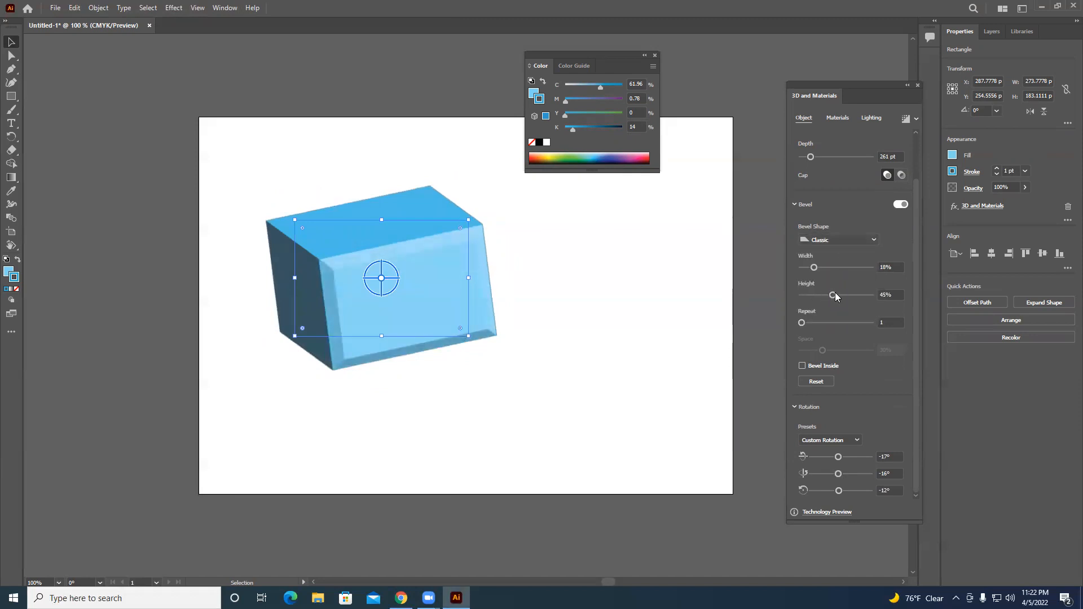
# - Try repeating the Classic bevel 3 times, and try the Round bevel shape with a width of 24%
pyautogui.click(802, 322)
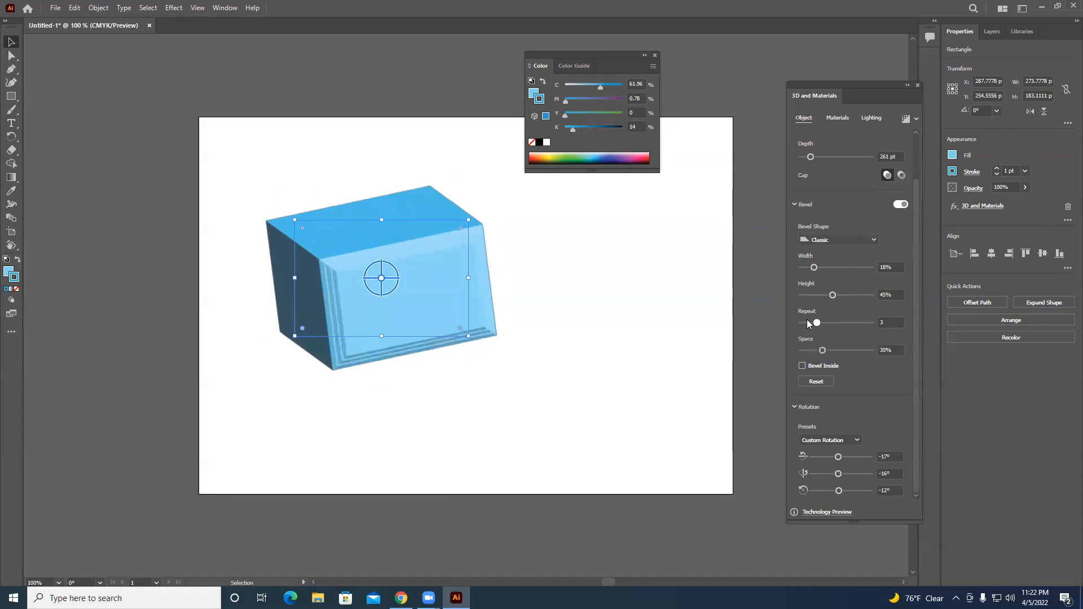
pyautogui.click(839, 240)
pyautogui.click(840, 265)
pyautogui.click(819, 270)
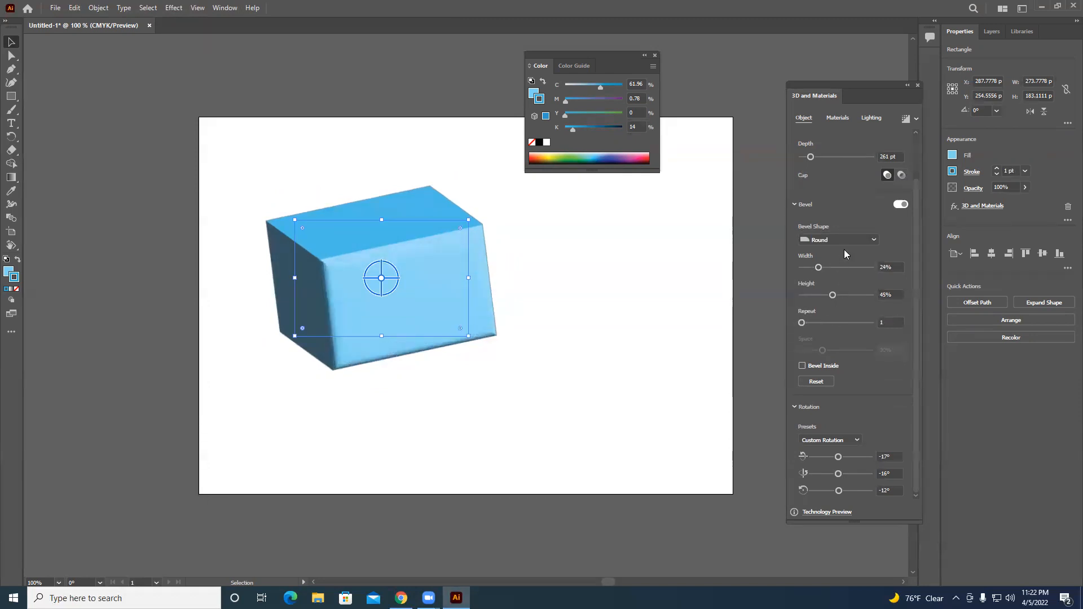
# - Try the Convex, Classic Outline, Round Outline and Square Outline bevel shapes, and return to Classic
pyautogui.click(841, 239)
pyautogui.click(832, 276)
pyautogui.click(847, 238)
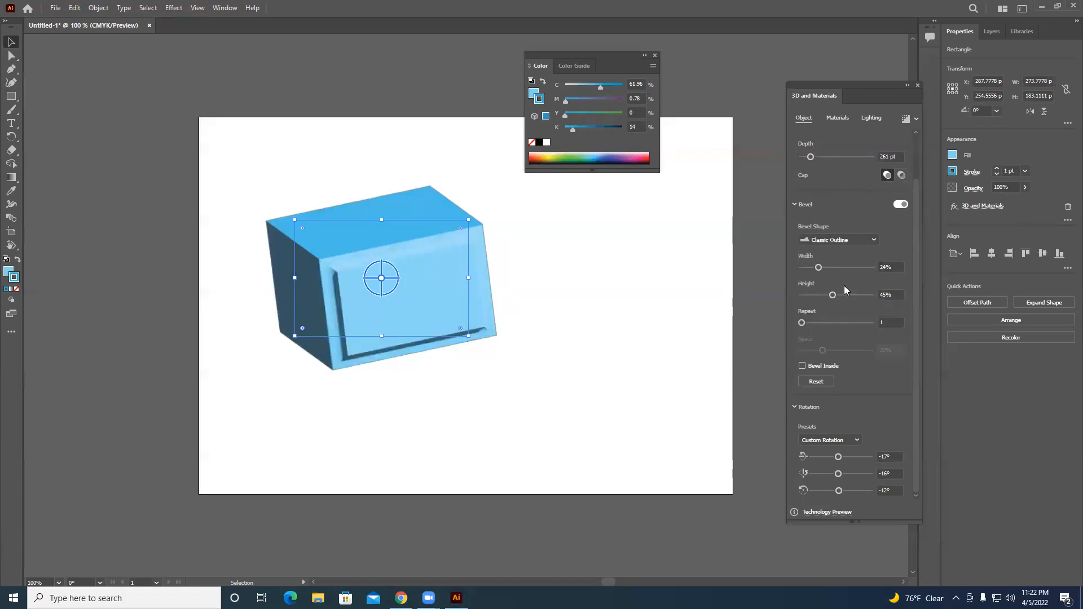
pyautogui.click(842, 301)
pyautogui.click(846, 241)
pyautogui.click(838, 317)
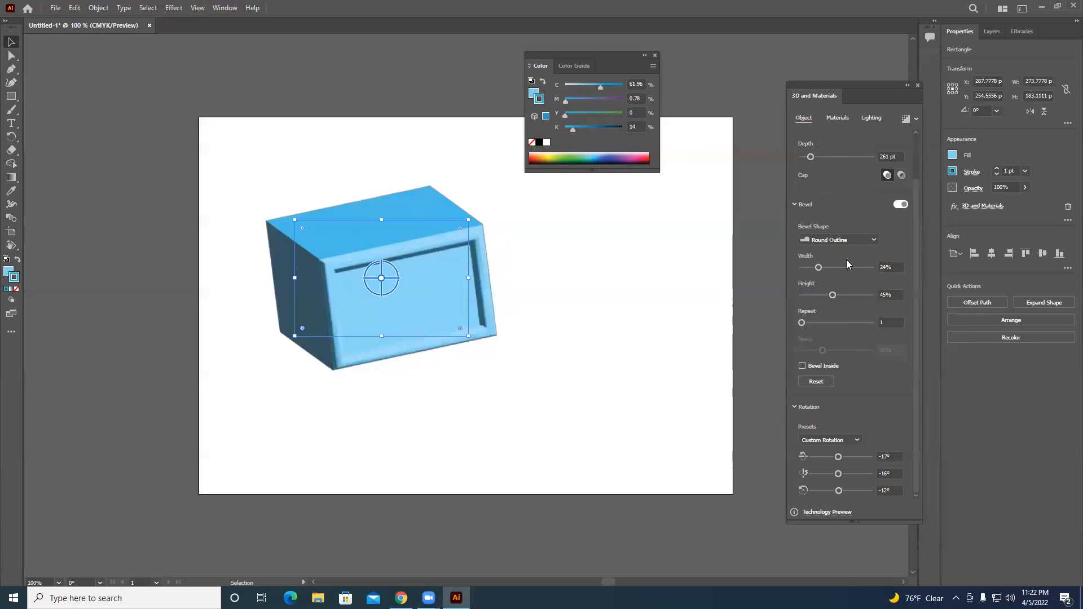
pyautogui.click(847, 242)
pyautogui.click(838, 322)
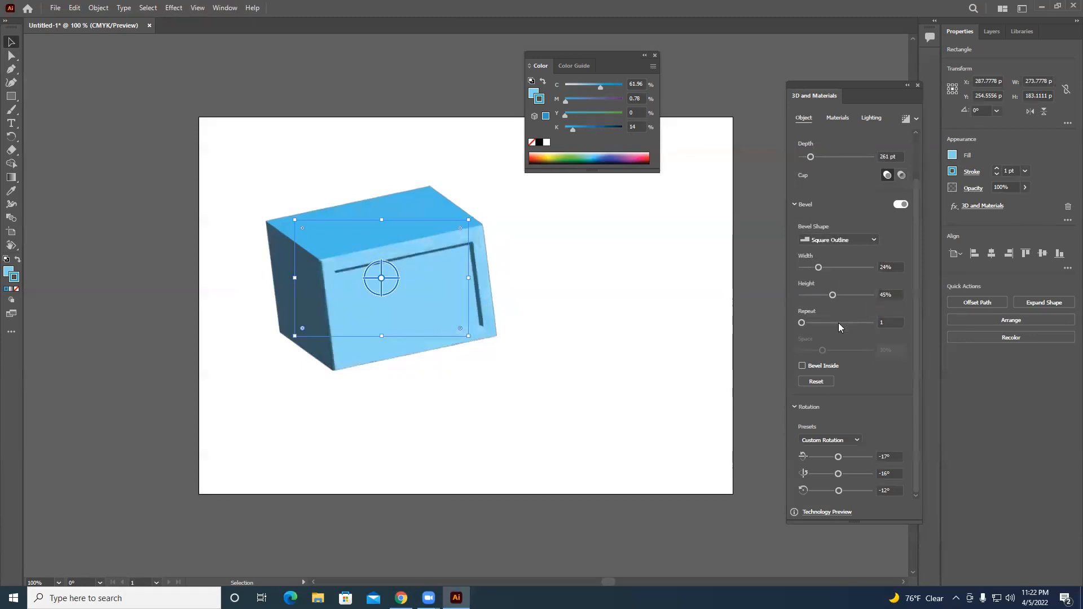
pyautogui.click(845, 243)
pyautogui.click(838, 255)
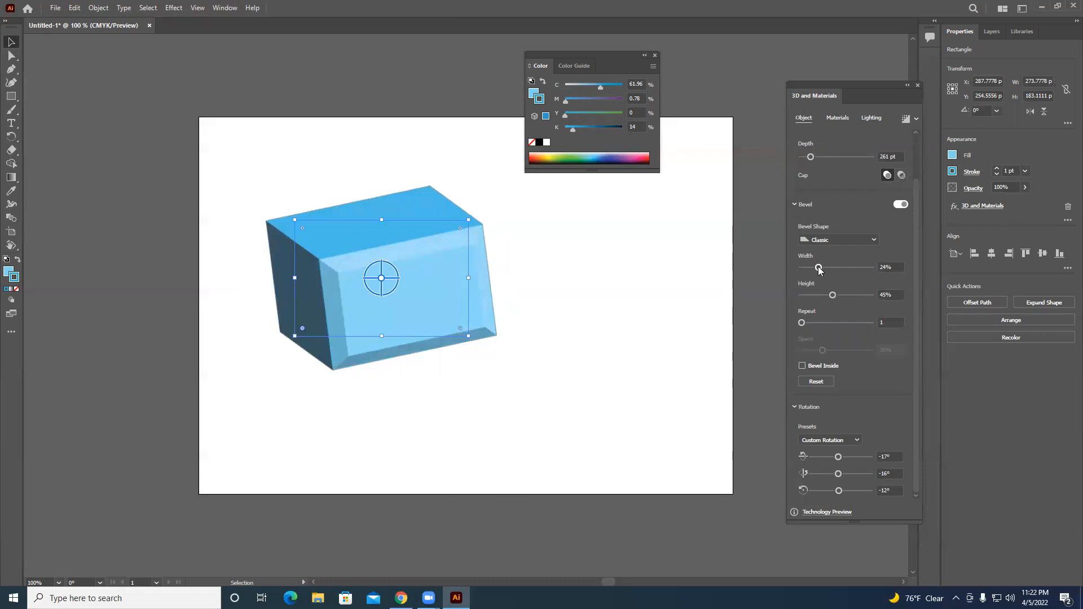
# - Set the Classic bevel's width to 14%, leaving Bevel Inside off
pyautogui.moveTo(817, 269); pyautogui.dragTo(812, 268)
pyautogui.click(816, 367)
pyautogui.click(821, 369)
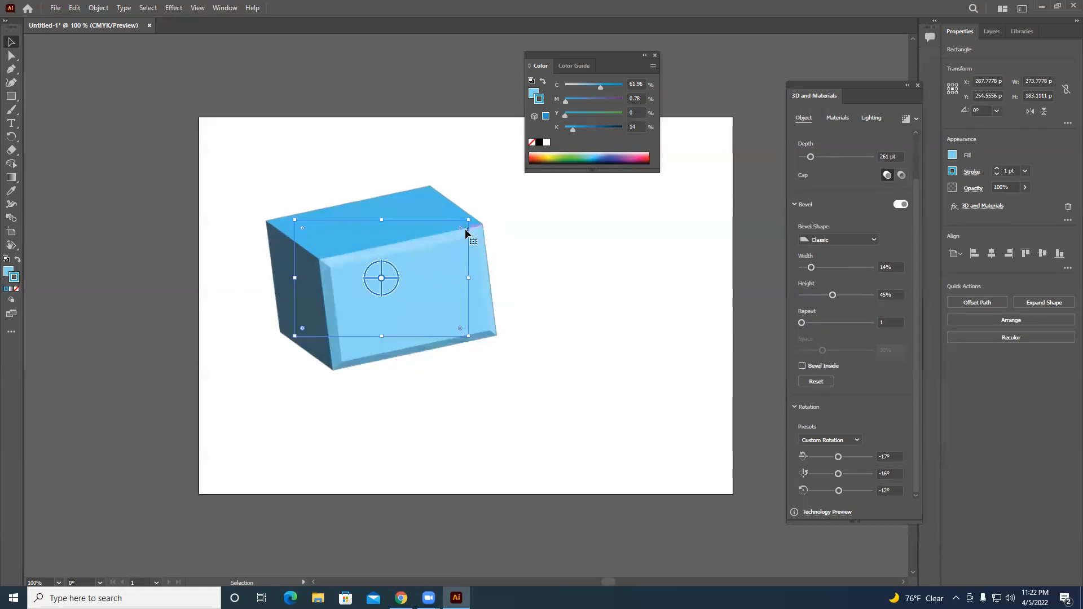
# - Try rounding the corners of the rectangle behind the 3D box, and undo the corner radius change
pyautogui.moveTo(460, 229); pyautogui.dragTo(472, 255)
pyautogui.hotkey('ctrl', 'z')
# - Examine the Performance preferences for GPU performance and real-time drawing, and close them without changes
pyautogui.click(73, 9)
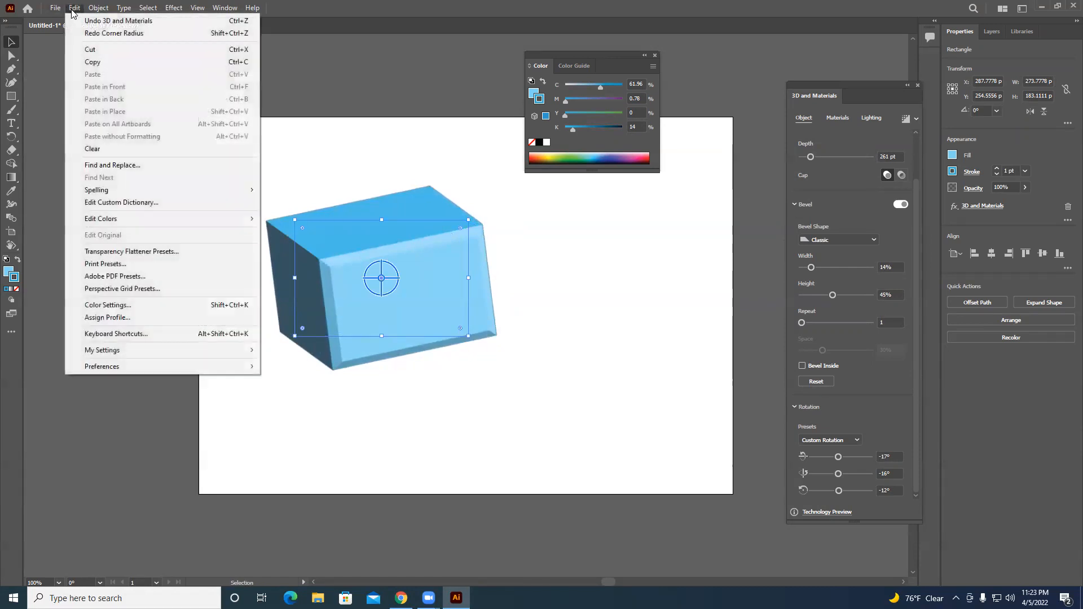
pyautogui.moveTo(111, 367)
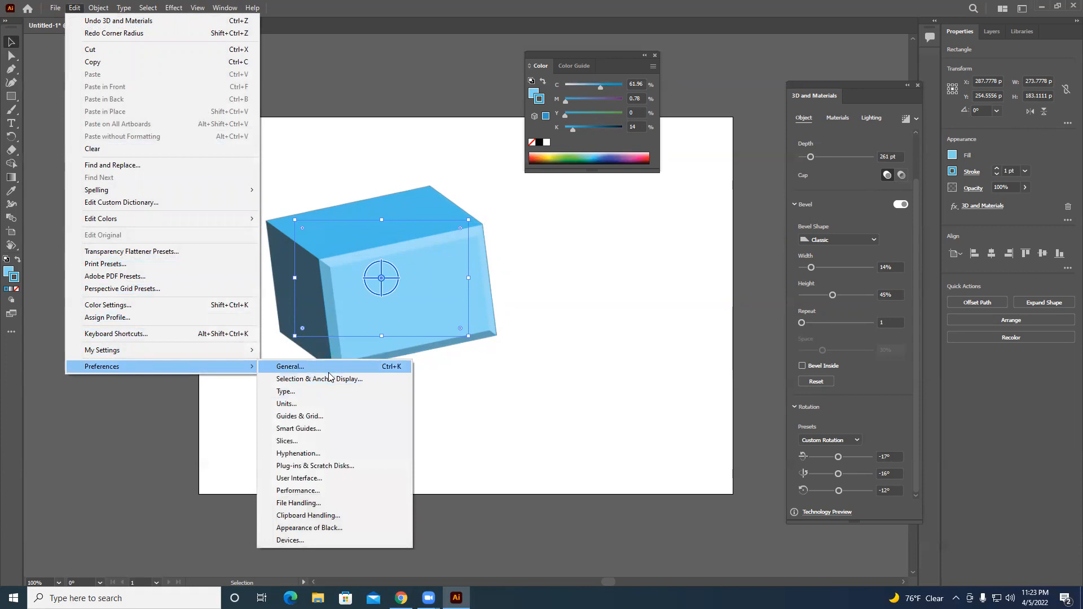
pyautogui.click(304, 490)
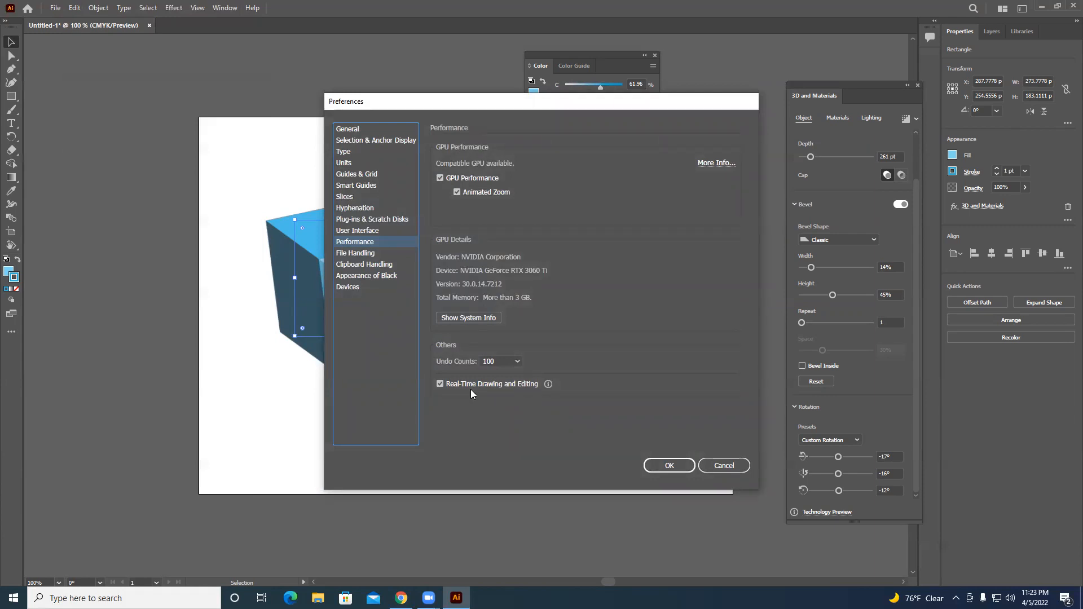
pyautogui.click(710, 469)
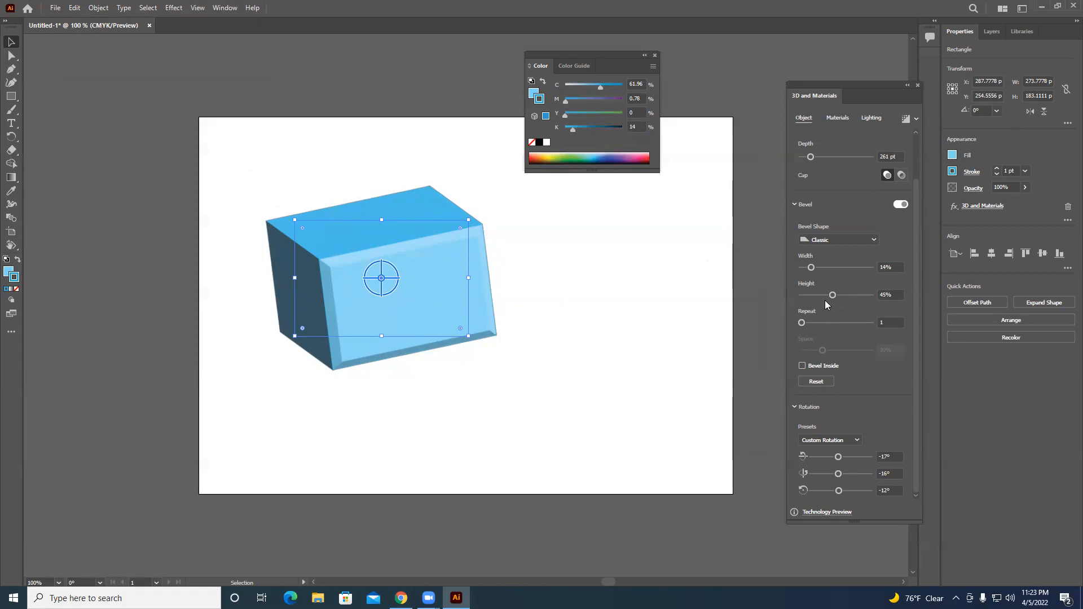
# - Set the Classic bevel's height to 46%
pyautogui.moveTo(833, 295); pyautogui.dragTo(834, 295)
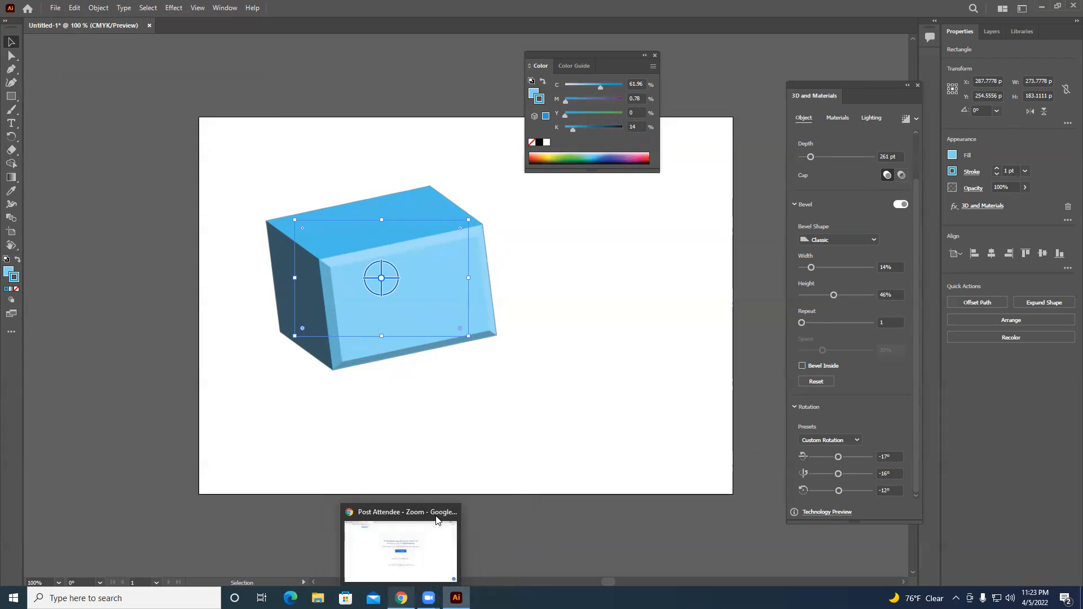
# - Deselect the box and review the GPU and real-time drawing settings in the Performance preferences once more
pyautogui.click(355, 546)
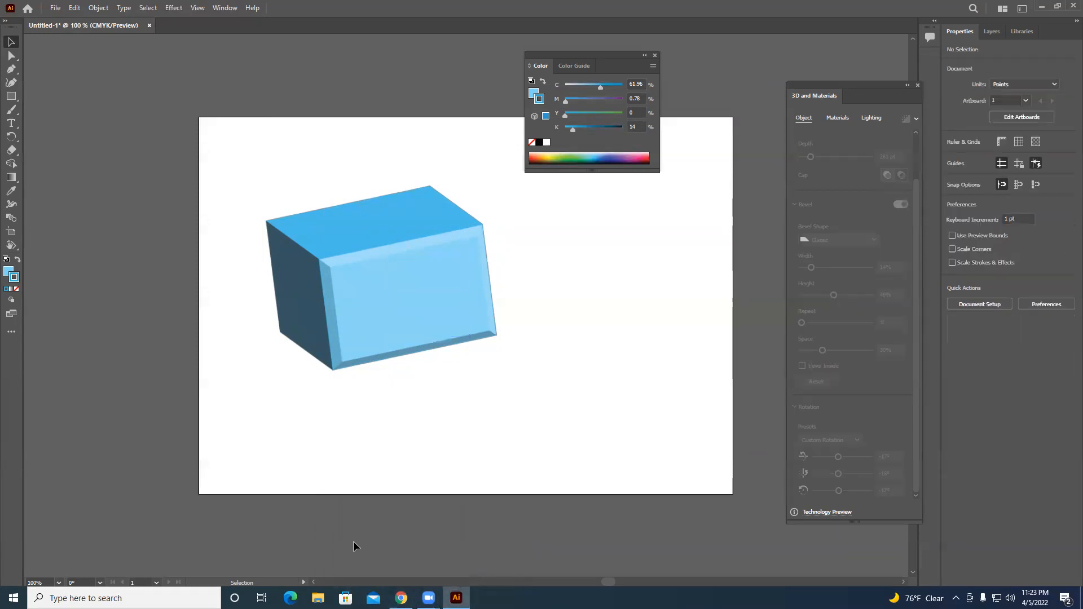
pyautogui.click(75, 8)
pyautogui.moveTo(129, 370)
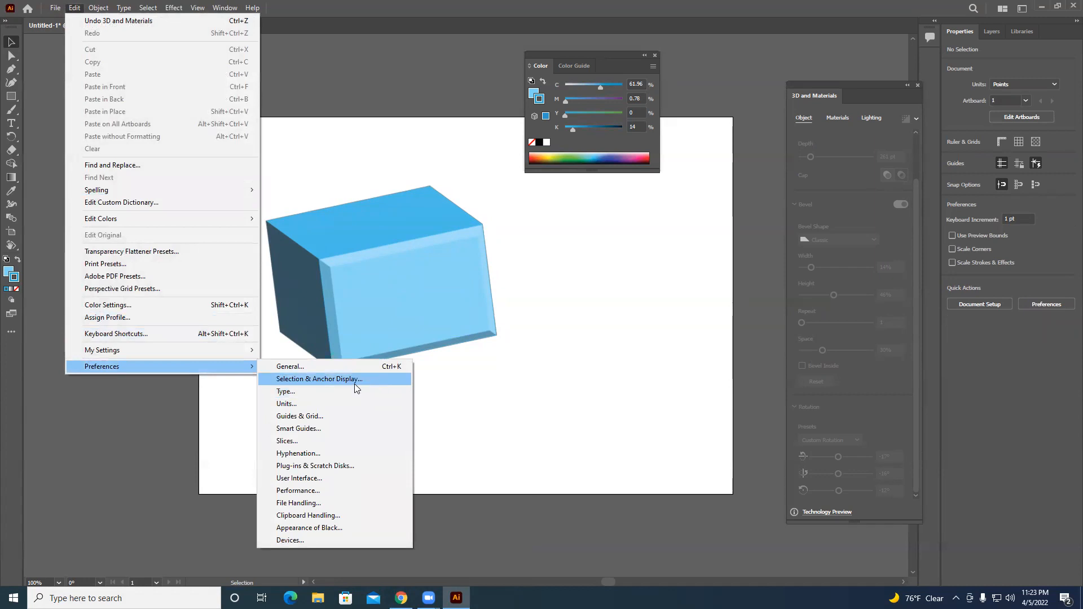
pyautogui.click(315, 491)
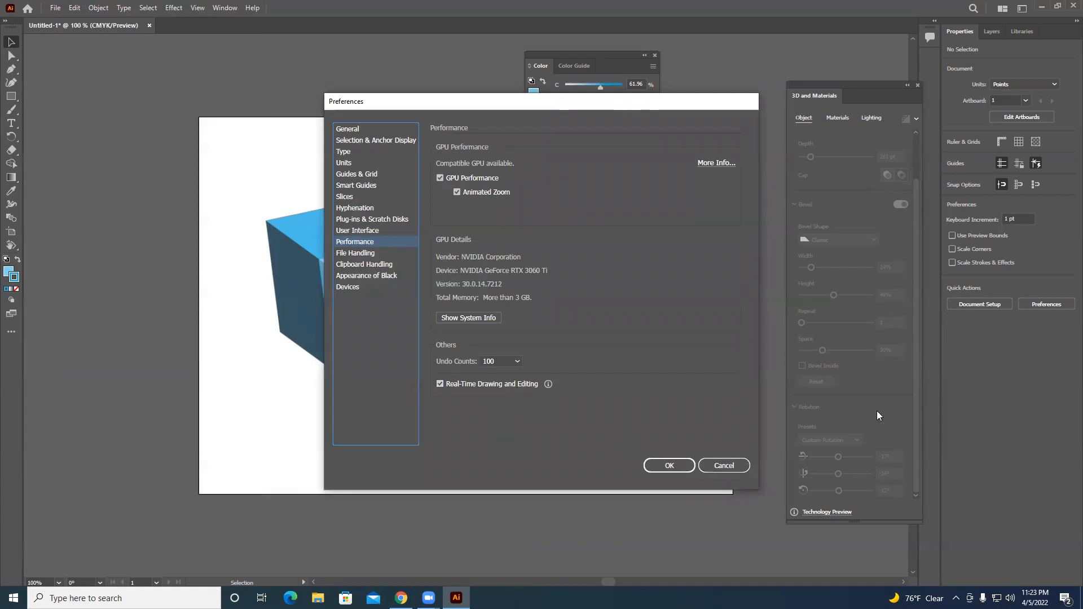
pyautogui.click(669, 465)
# - Select the 3D box again and try adjusting its corner radius
pyautogui.click(434, 282)
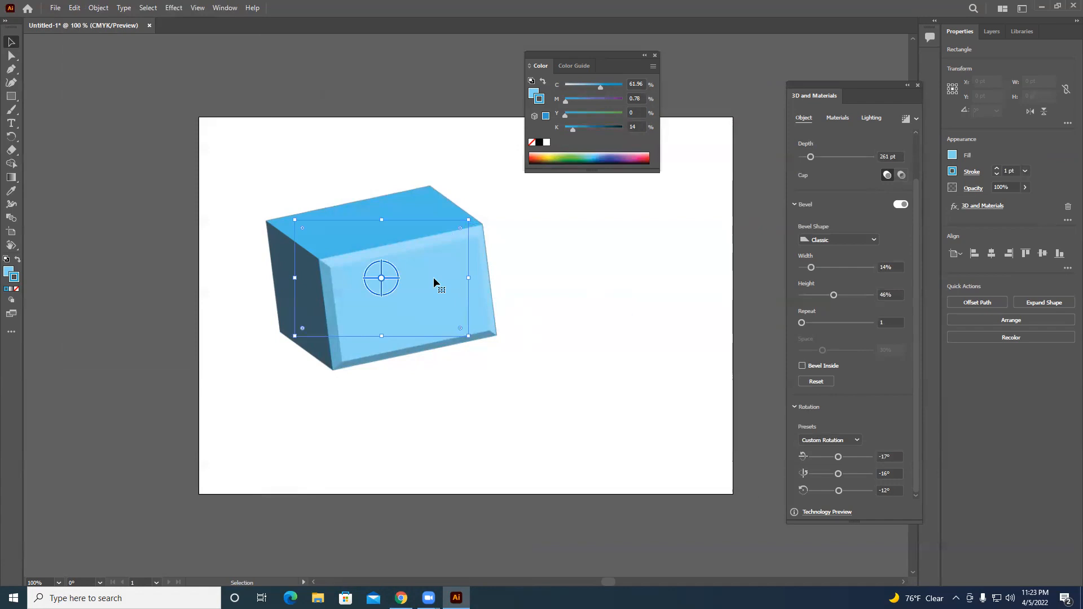
pyautogui.moveTo(460, 230)
pyautogui.mouseDown()
pyautogui.moveTo(457, 272)
pyautogui.moveTo(462, 213)
pyautogui.moveTo(454, 282)
pyautogui.moveTo(454, 239)
pyautogui.moveTo(466, 293)
pyautogui.moveTo(472, 235)
pyautogui.mouseUp()
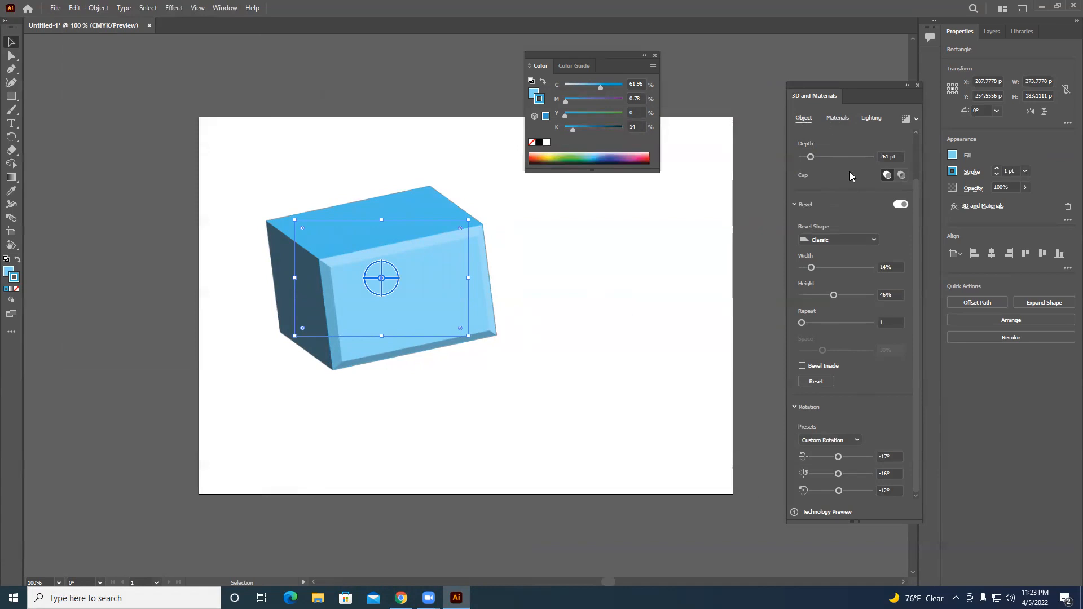
# - Try crocodile leather, Fine Leather, sand, carved concrete and canopy materials from the Adobe Substance collection on the box
pyautogui.moveTo(916, 274); pyautogui.dragTo(924, 129)
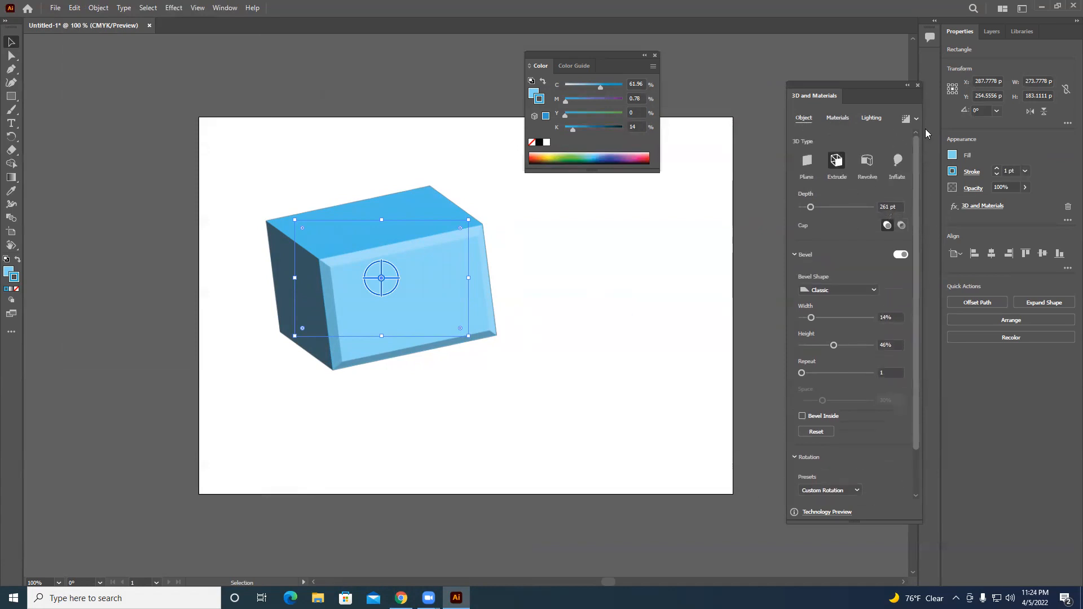
pyautogui.click(844, 120)
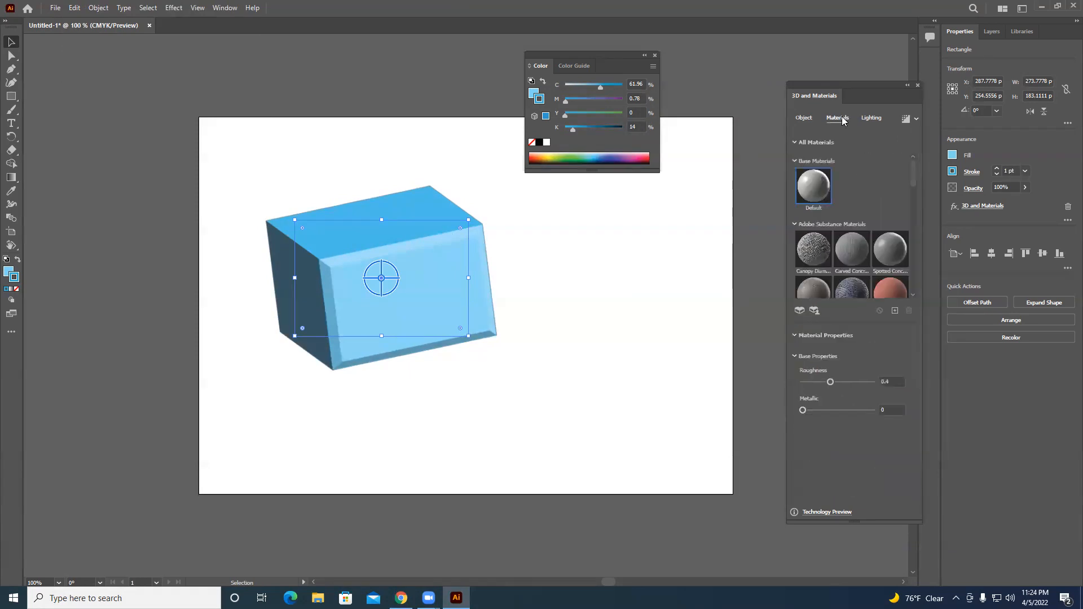
pyautogui.moveTo(913, 171); pyautogui.dragTo(917, 205)
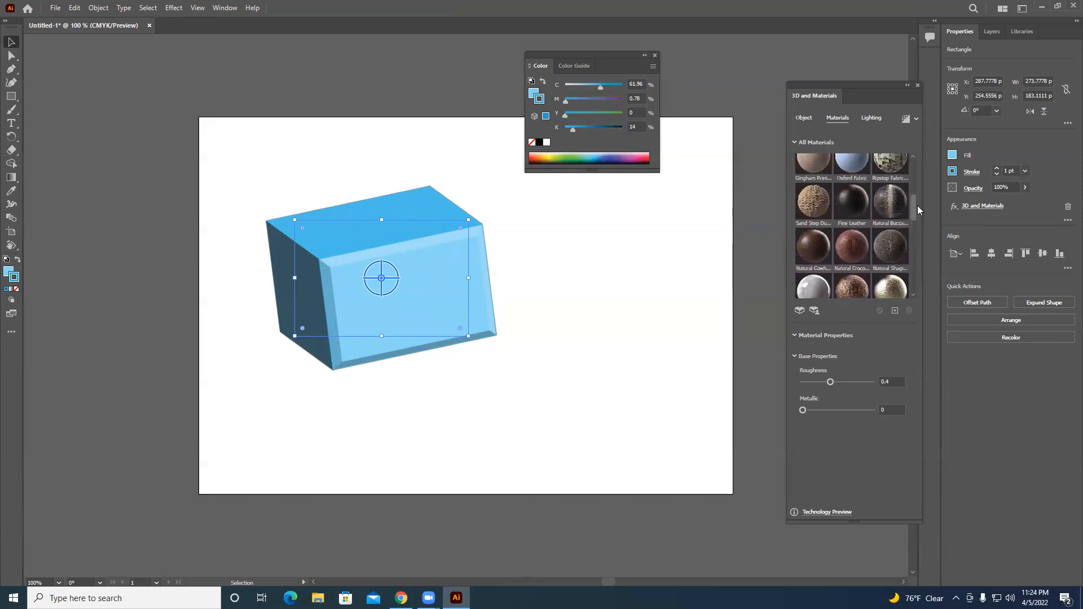
pyautogui.click(853, 236)
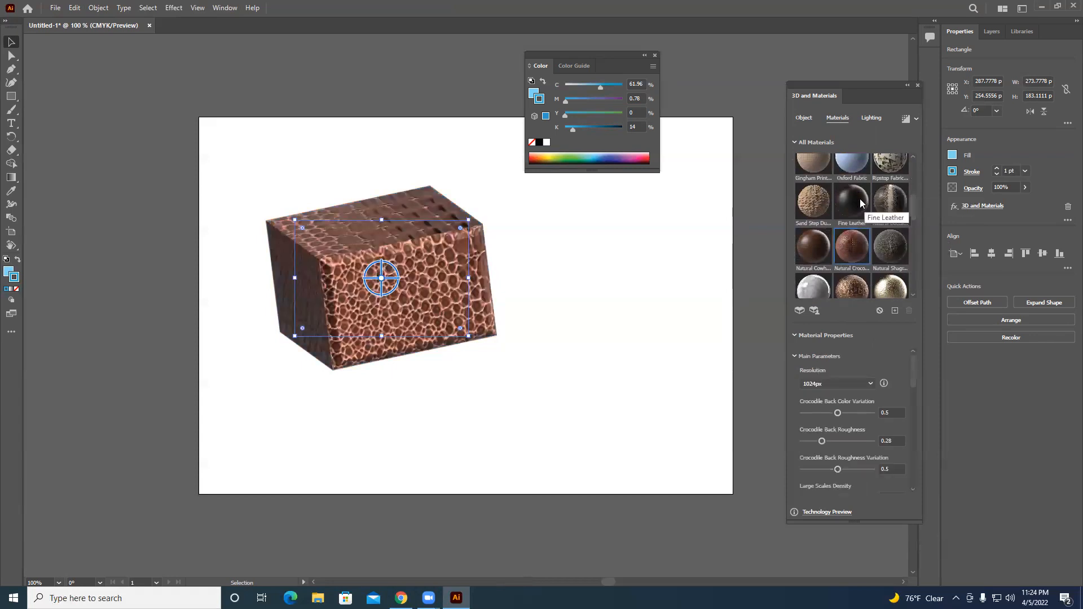
pyautogui.click(820, 203)
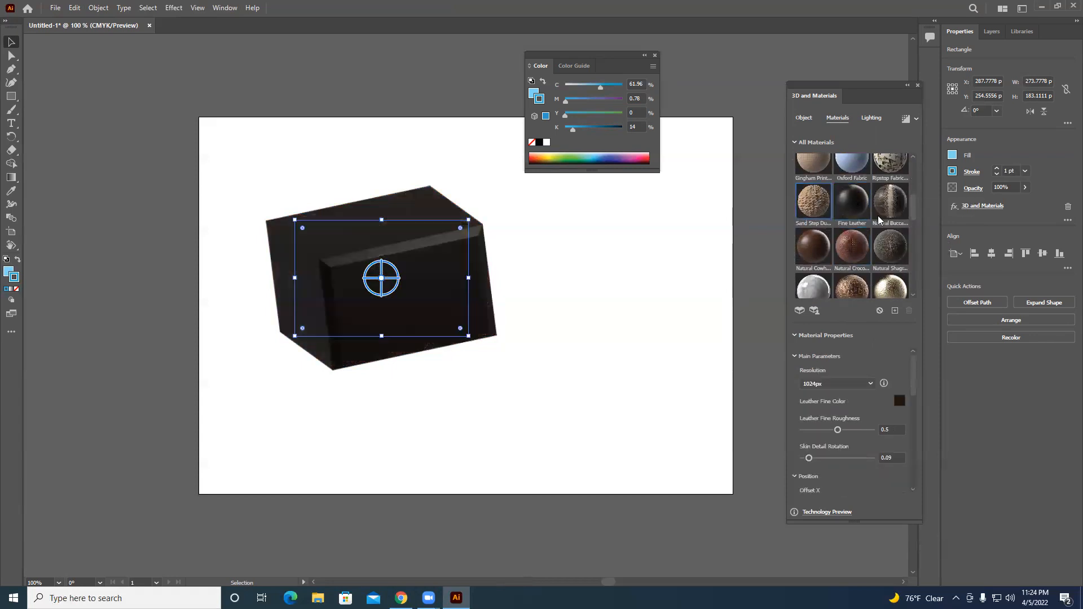
pyautogui.moveTo(914, 209); pyautogui.dragTo(914, 182)
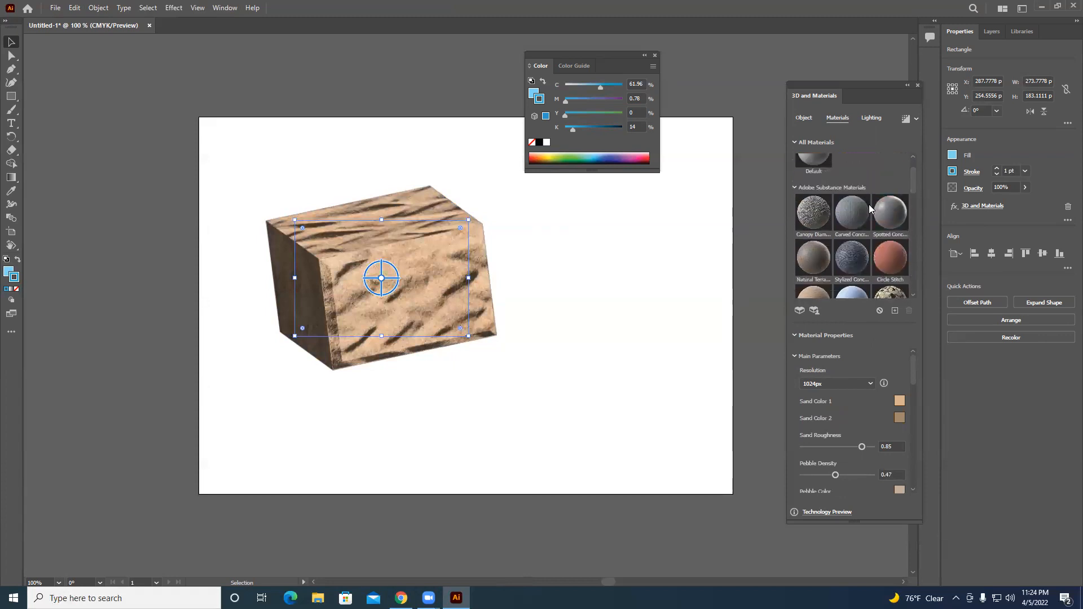
pyautogui.click(812, 217)
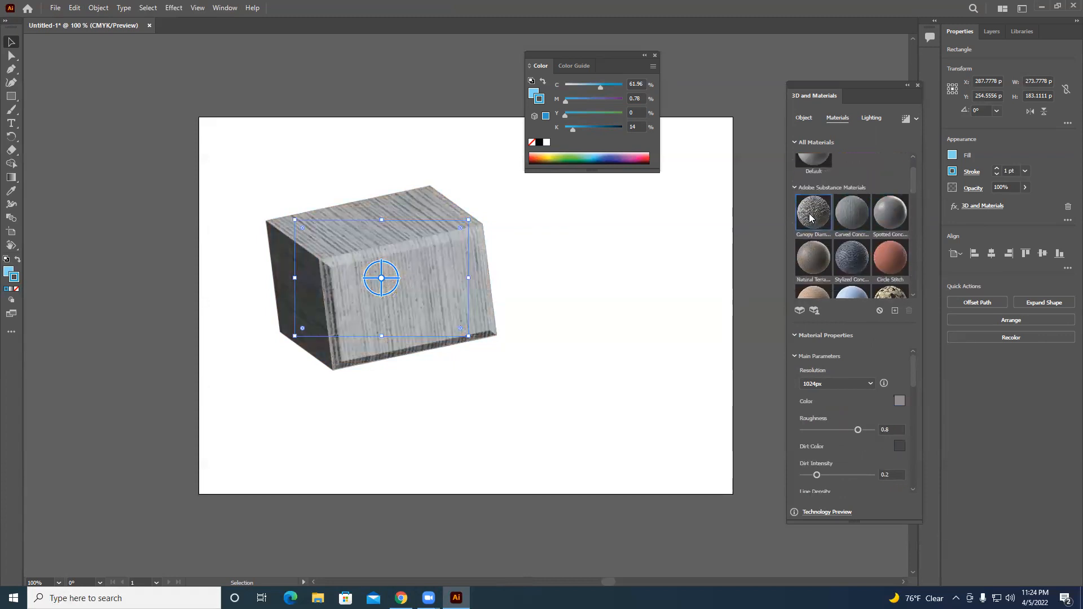
# - Try the wallpaper, Troweled Dash Stucco and creased plastic materials on the box
pyautogui.scroll(-3, 849, 260)
pyautogui.scroll(-6, 854, 260)
pyautogui.scroll(-1, 882, 266)
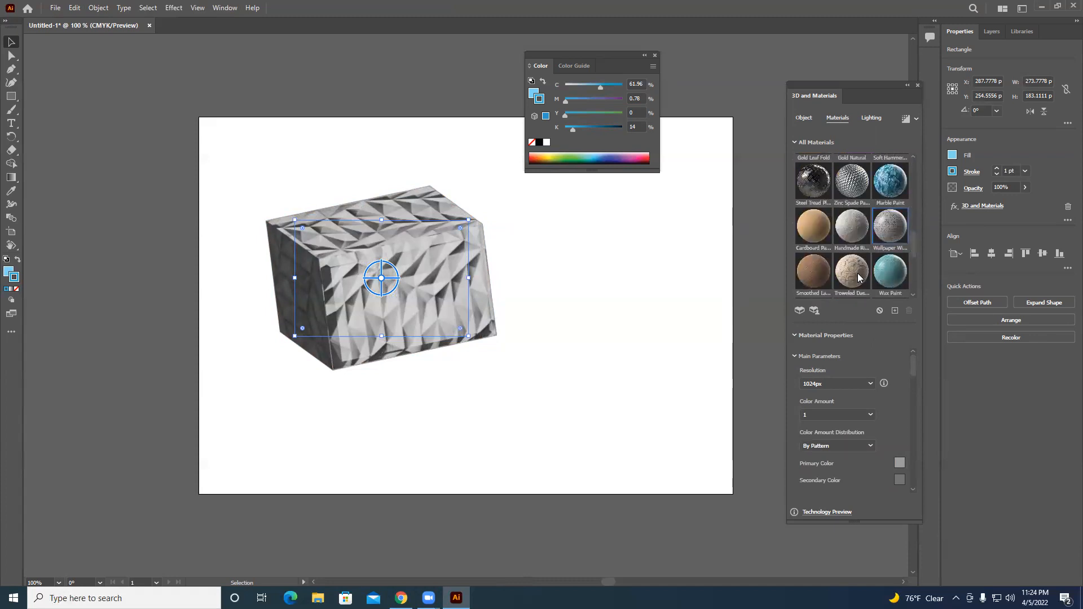
pyautogui.click(856, 275)
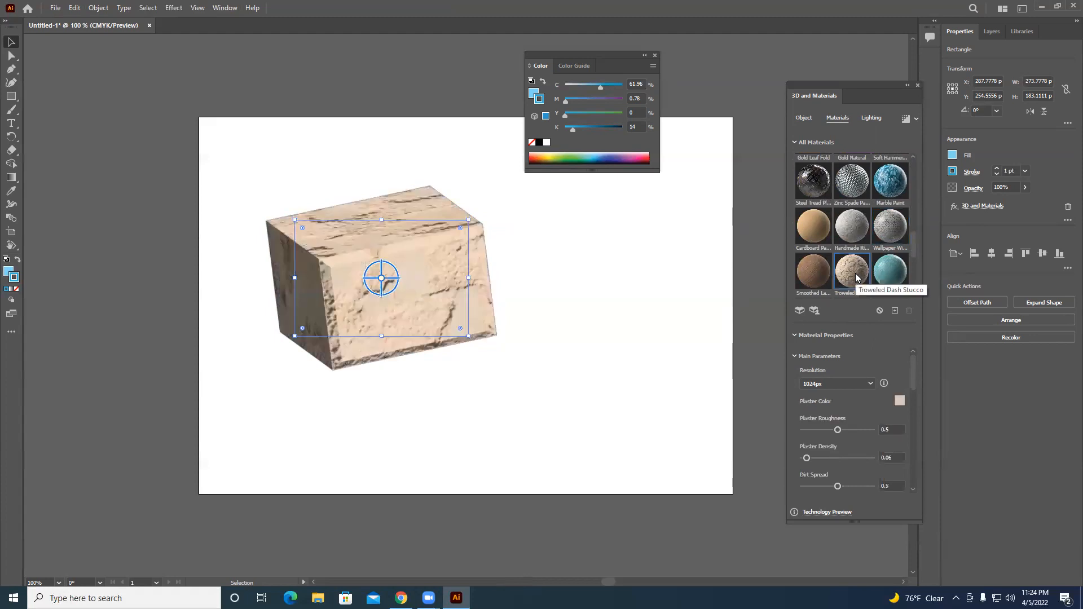
pyautogui.scroll(-1, 856, 277)
pyautogui.click(825, 279)
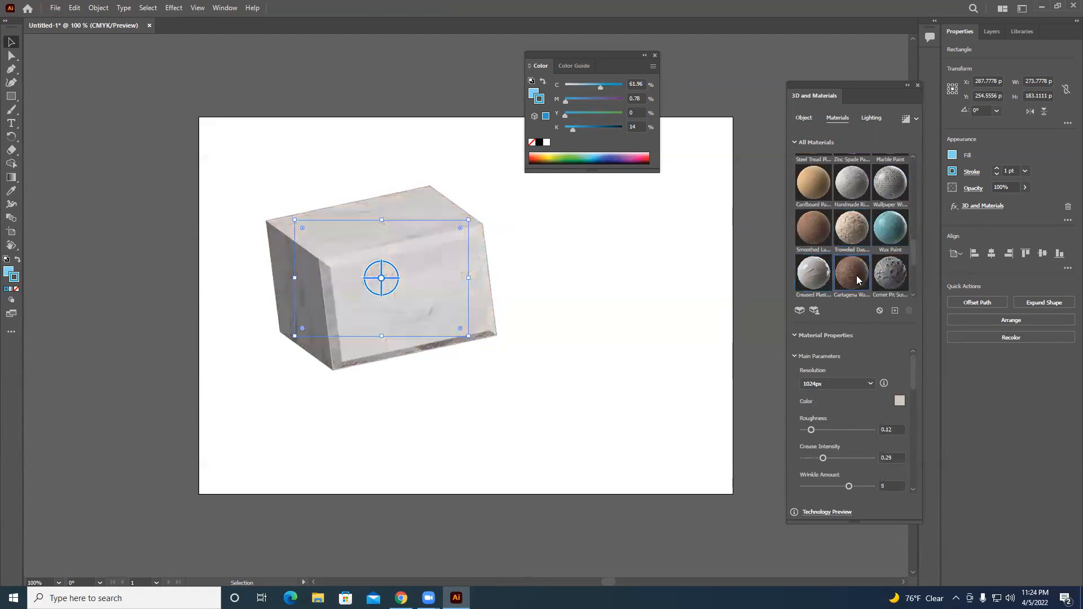
# - Apply the Cartagena brick wall material to the box and set its Roughness Variation to 1
pyautogui.click(856, 277)
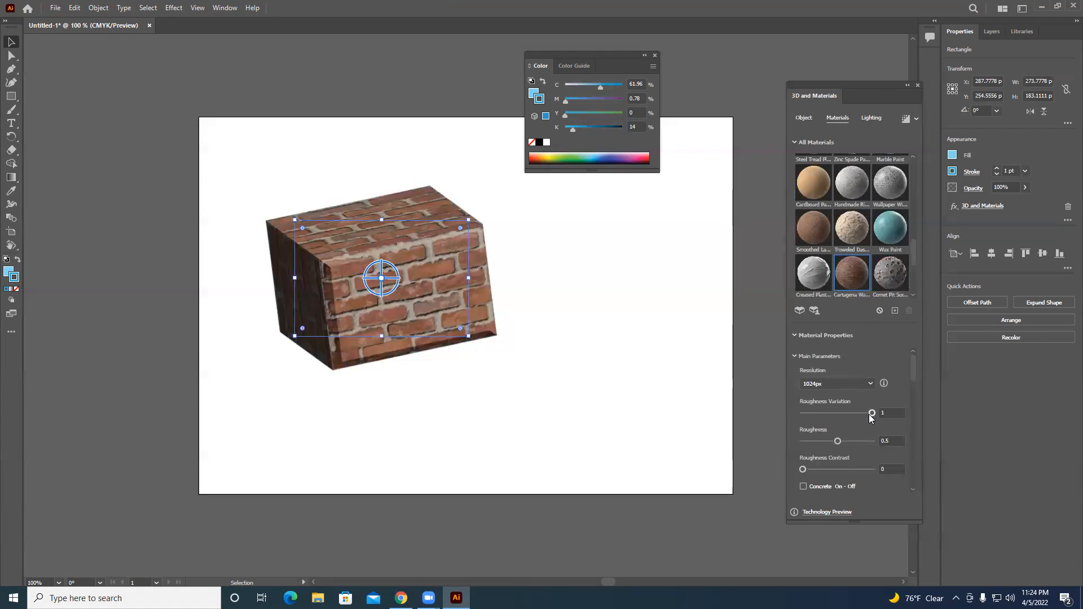
pyautogui.moveTo(840, 413); pyautogui.dragTo(877, 412)
pyautogui.scroll(-2, 910, 366)
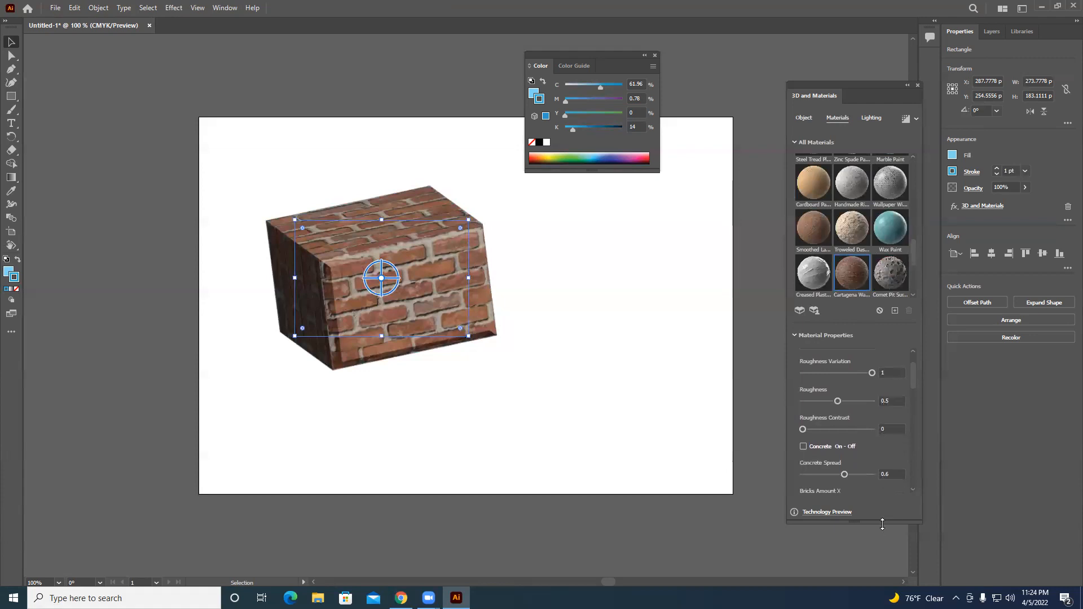
# - Set the brick material's Roughness to 0.33, Roughness Contrast to 0.16 and Concrete Spread to 0.54, keeping Concrete off
pyautogui.moveTo(883, 559); pyautogui.dragTo(883, 574)
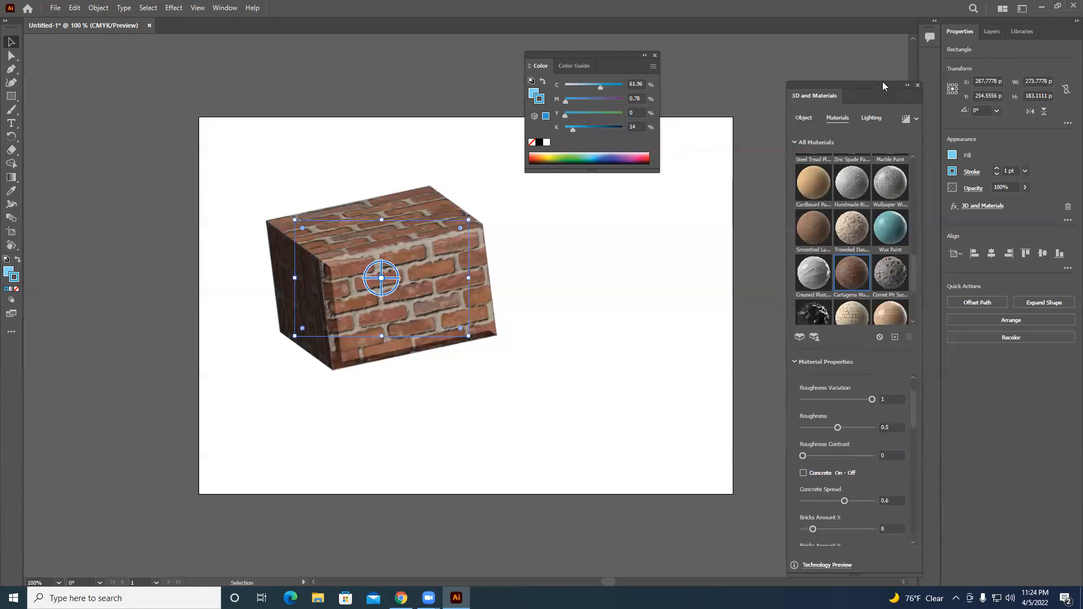
pyautogui.moveTo(882, 82); pyautogui.dragTo(893, 17)
pyautogui.scroll(-3, 857, 395)
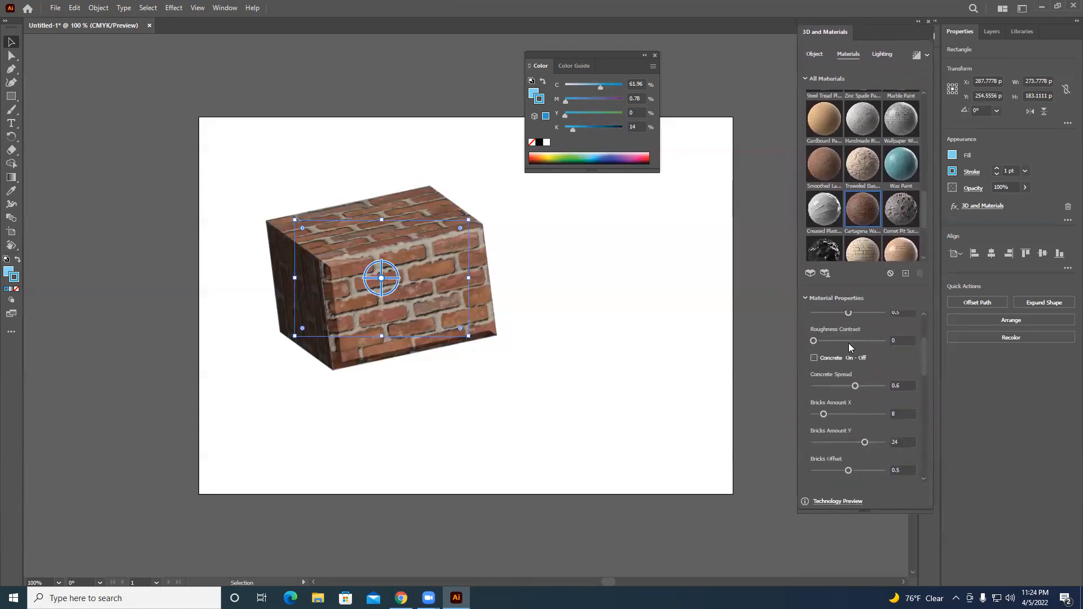
pyautogui.scroll(2, 850, 348)
pyautogui.moveTo(865, 365)
pyautogui.mouseDown()
pyautogui.moveTo(827, 367)
pyautogui.moveTo(862, 365)
pyautogui.moveTo(836, 365)
pyautogui.mouseUp()
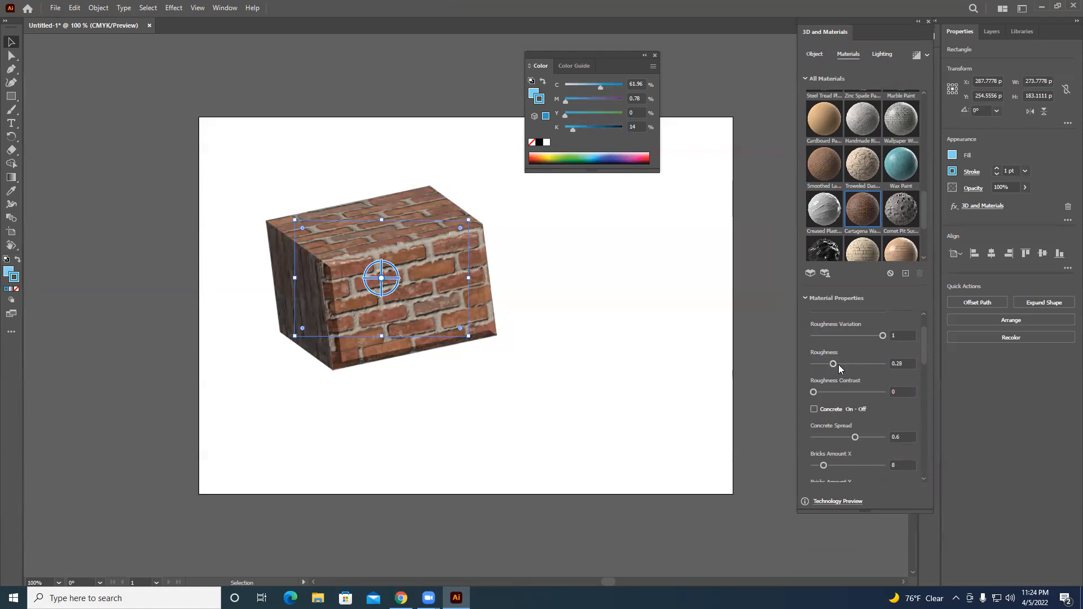
pyautogui.moveTo(839, 392)
pyautogui.mouseDown()
pyautogui.moveTo(862, 395)
pyautogui.moveTo(824, 393)
pyautogui.mouseUp()
pyautogui.moveTo(853, 438)
pyautogui.mouseDown()
pyautogui.moveTo(863, 438)
pyautogui.moveTo(834, 440)
pyautogui.moveTo(871, 439)
pyautogui.moveTo(837, 440)
pyautogui.moveTo(862, 435)
pyautogui.moveTo(851, 437)
pyautogui.mouseUp()
pyautogui.click(839, 409)
pyautogui.click(845, 438)
pyautogui.click(814, 409)
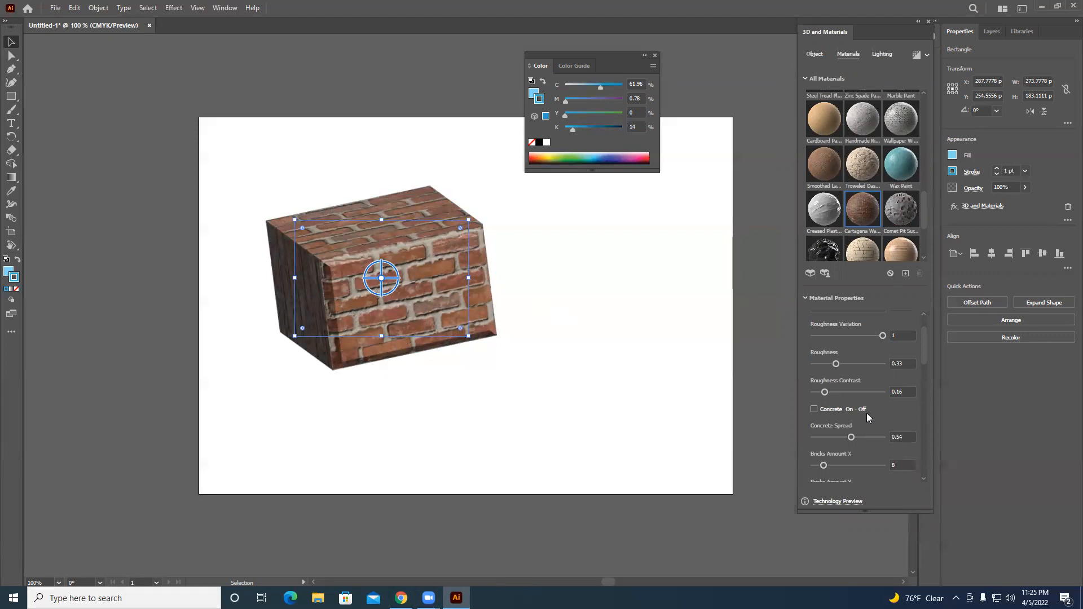
# - Set the brick material's Bricks Amount X to 26, Bricks Amount Y to 19, Bricks Offset to 0.65 and Sealer Position to 0.62
pyautogui.scroll(-2, 838, 435)
pyautogui.moveTo(827, 411); pyautogui.dragTo(841, 444)
pyautogui.scroll(-2, 844, 443)
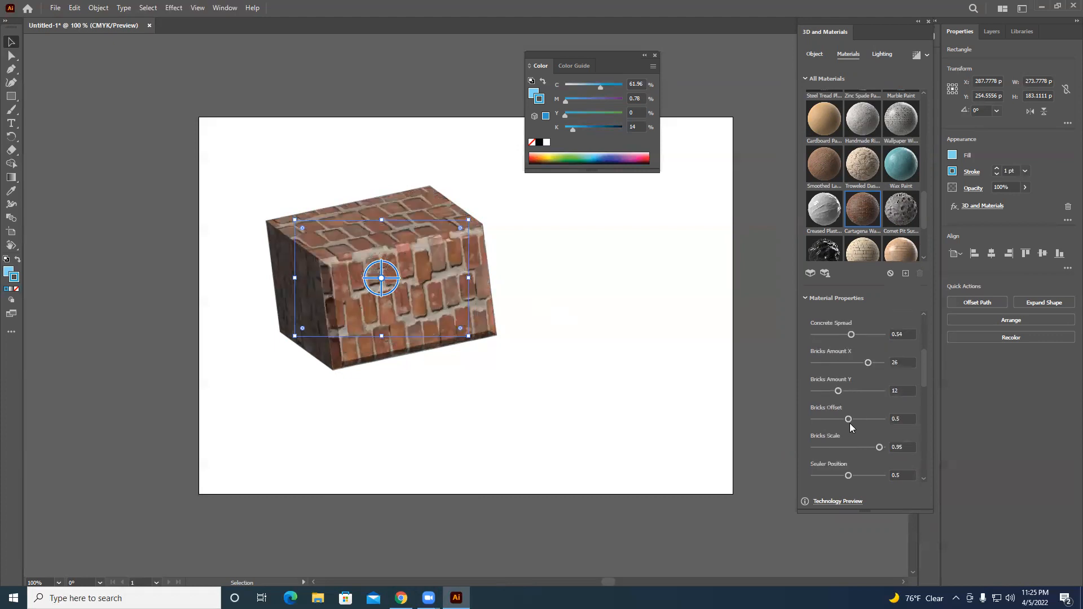
pyautogui.click(860, 419)
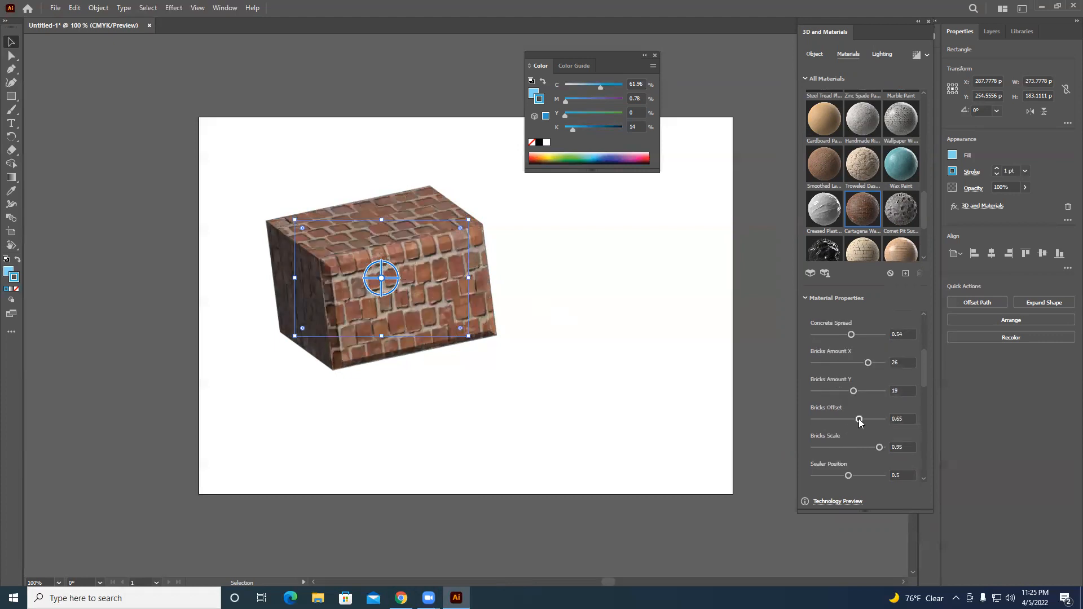
pyautogui.scroll(-2, 858, 456)
pyautogui.moveTo(848, 424); pyautogui.dragTo(858, 423)
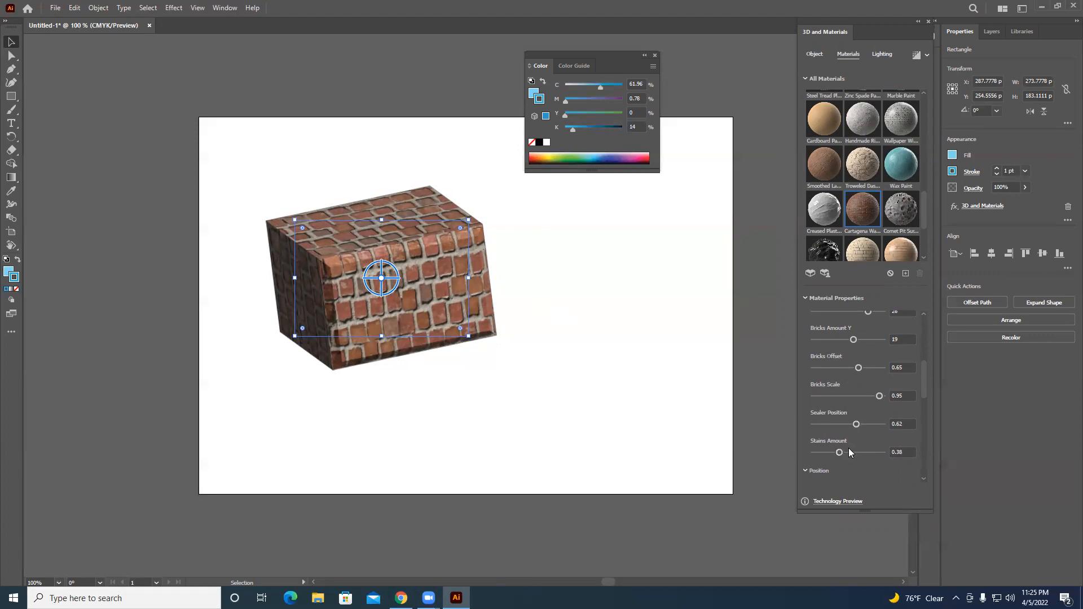
# - Position the brick texture with Offset Y 512, Rotation 114 and Density 400
pyautogui.scroll(-5, 843, 453)
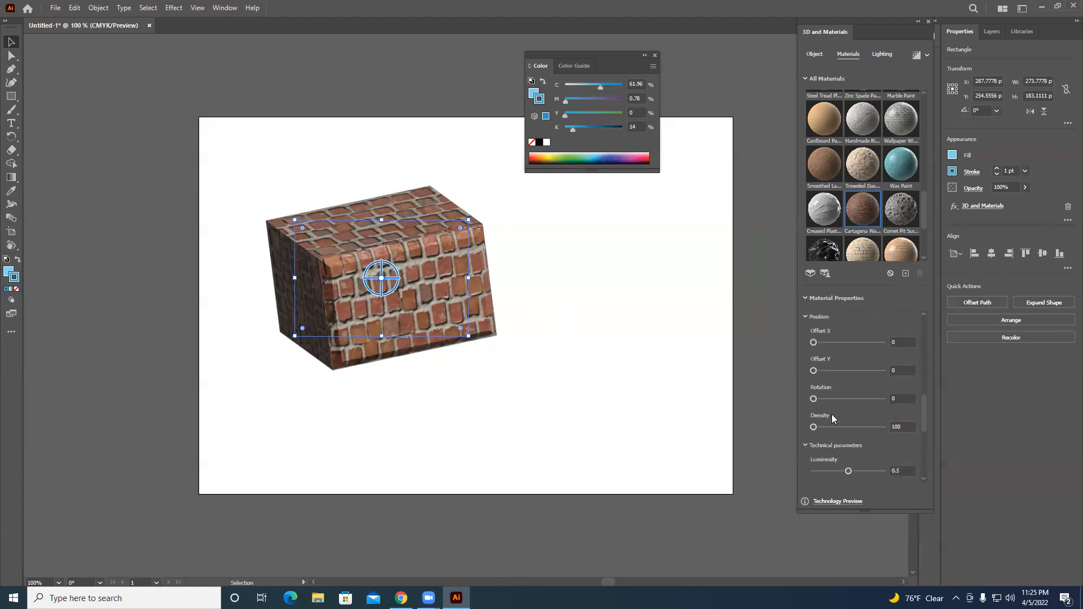
pyautogui.moveTo(812, 370); pyautogui.dragTo(836, 427)
pyautogui.scroll(1, 869, 237)
# - Try the obsidian, painted wood and Default materials on the box, and finish with the spotted concrete material
pyautogui.scroll(-3, 869, 238)
pyautogui.click(826, 153)
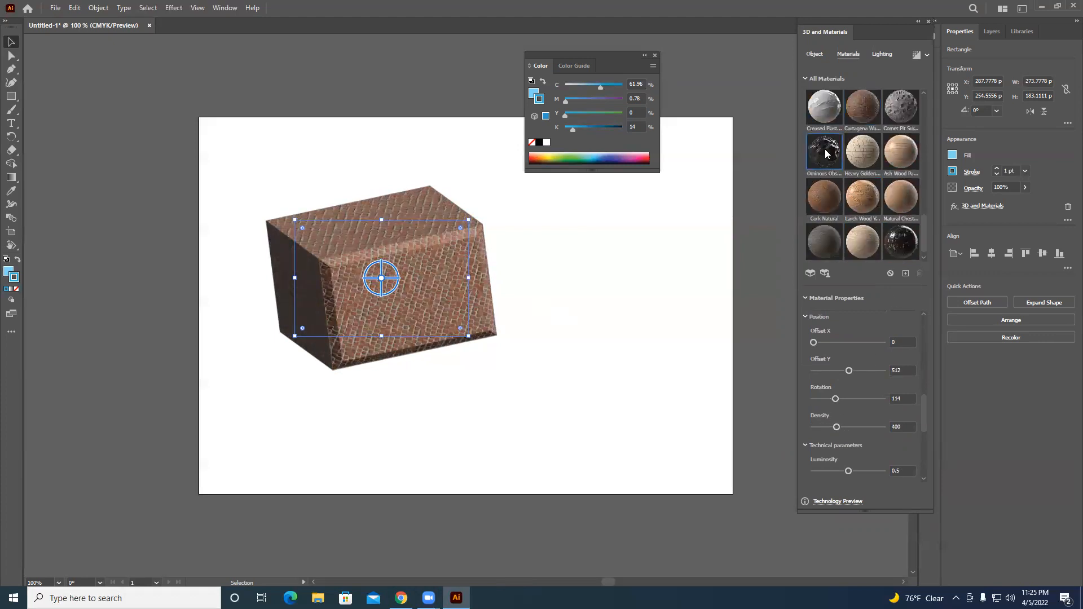
pyautogui.scroll(-1, 867, 198)
pyautogui.click(912, 229)
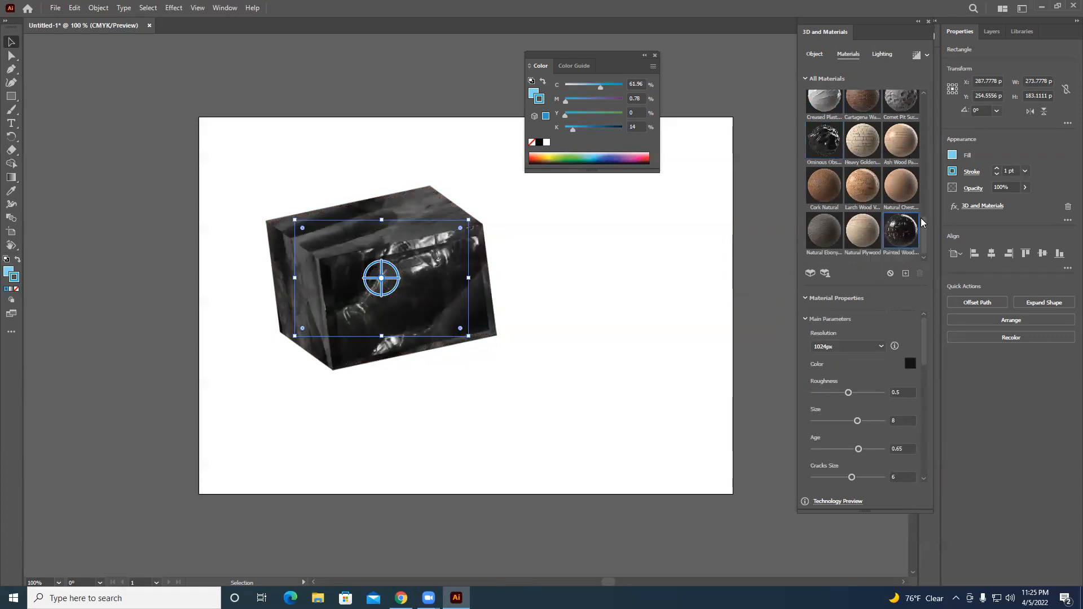
pyautogui.scroll(-5, 926, 228)
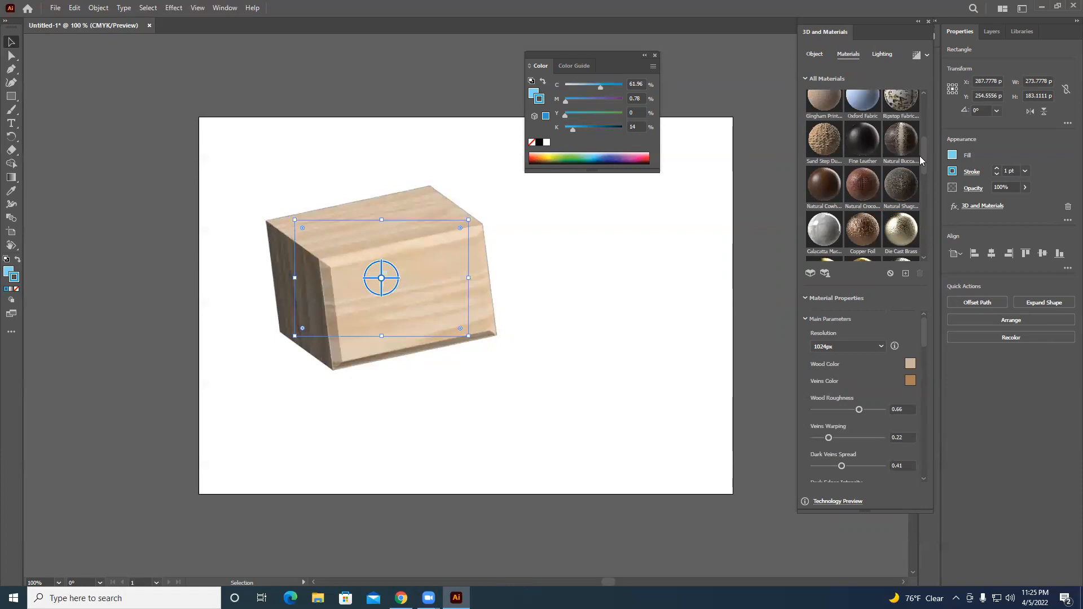
pyautogui.moveTo(920, 153); pyautogui.dragTo(919, 119)
pyautogui.click(821, 113)
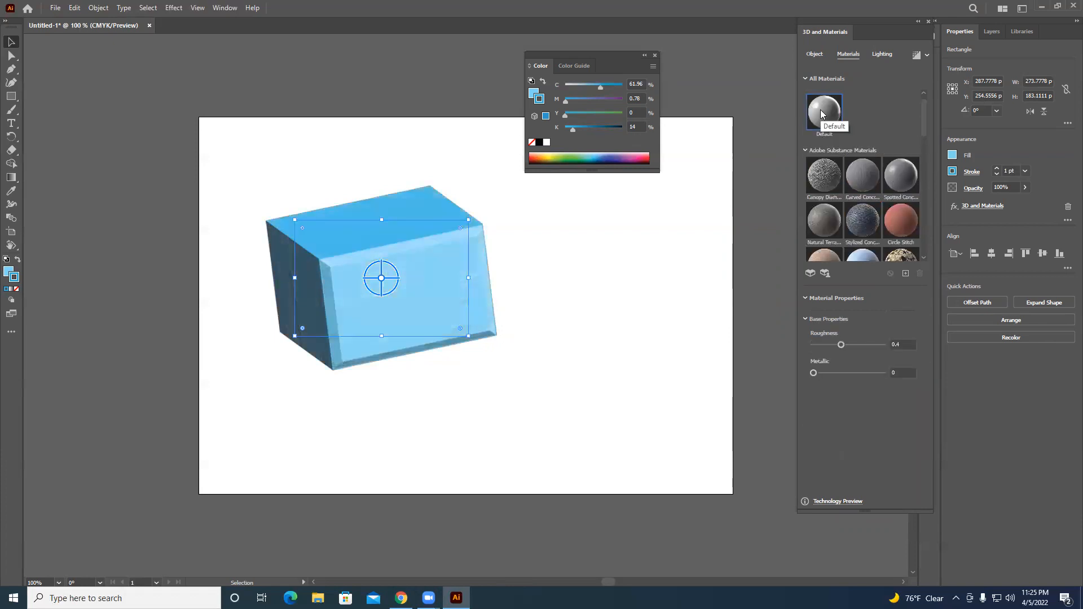
pyautogui.click(901, 174)
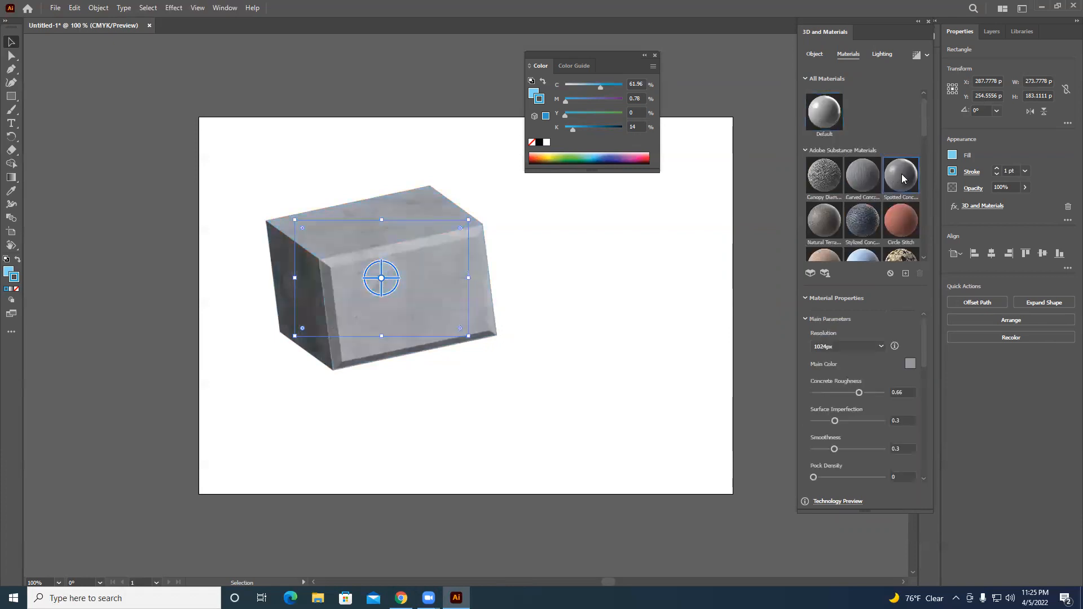
# - Try the Diffuse, Top Left and Right lighting presets on the concrete box, ending on Diffuse
pyautogui.click(880, 55)
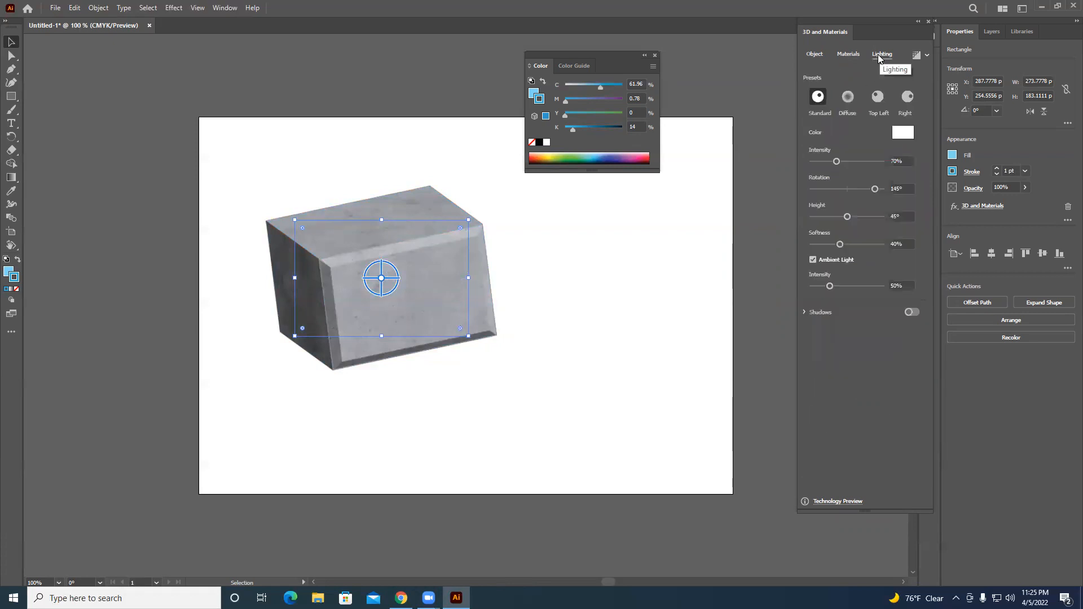
pyautogui.click(849, 99)
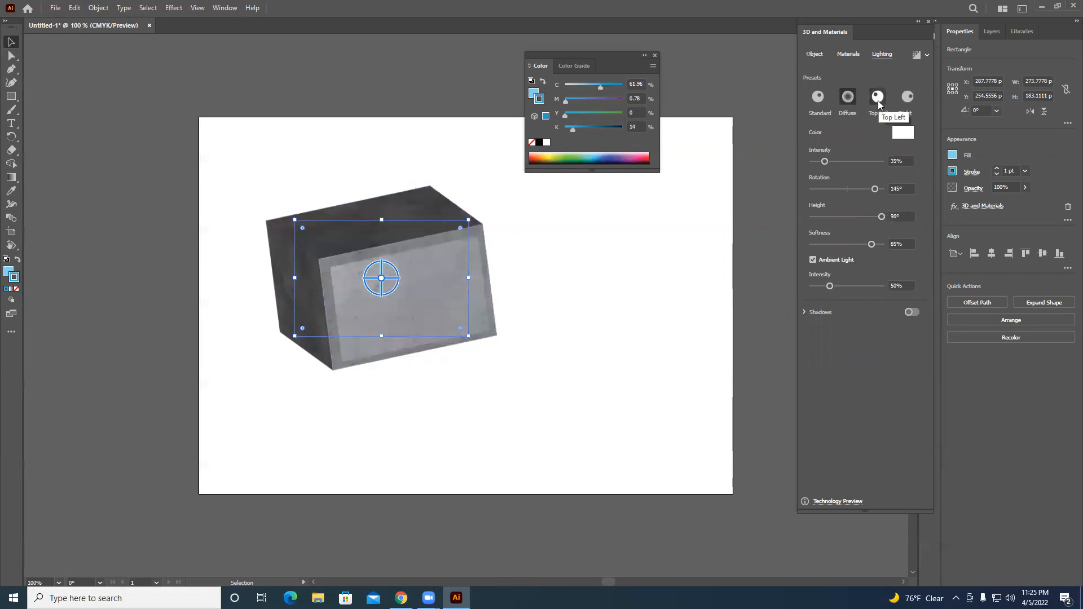
pyautogui.click(878, 98)
pyautogui.click(907, 100)
pyautogui.click(847, 97)
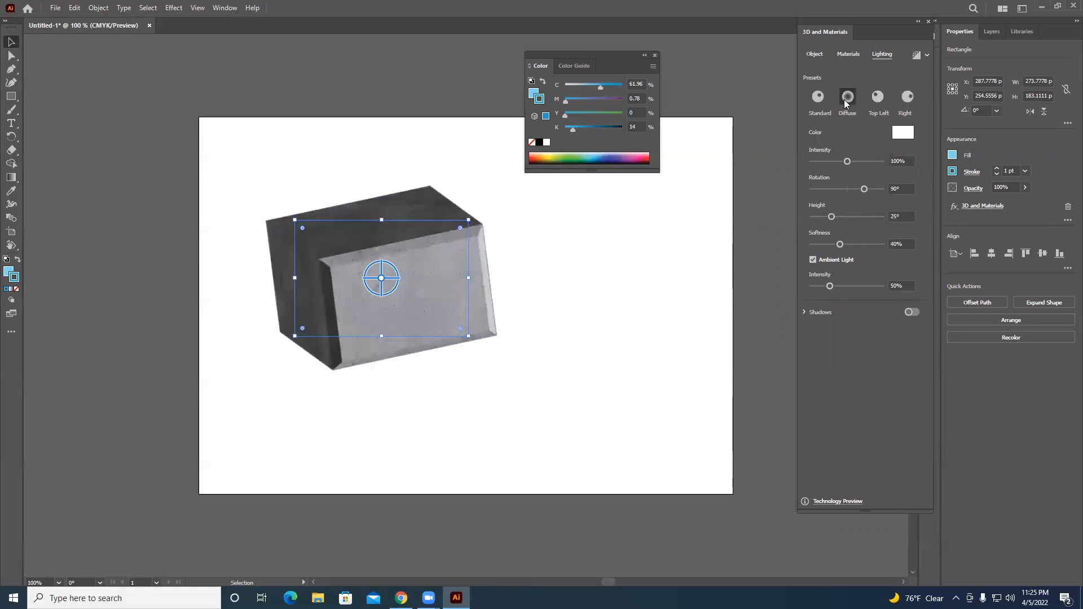
# - Set the light to 47% intensity, 136° rotation, 48° height and 76% softness, with ambient light on at 53% intensity
pyautogui.moveTo(832, 160)
pyautogui.mouseDown()
pyautogui.moveTo(843, 159)
pyautogui.moveTo(828, 161)
pyautogui.moveTo(841, 191)
pyautogui.moveTo(829, 192)
pyautogui.moveTo(873, 193)
pyautogui.moveTo(867, 221)
pyautogui.moveTo(844, 221)
pyautogui.moveTo(877, 218)
pyautogui.moveTo(829, 221)
pyautogui.moveTo(865, 220)
pyautogui.moveTo(840, 221)
pyautogui.moveTo(835, 248)
pyautogui.moveTo(875, 249)
pyautogui.moveTo(850, 219)
pyautogui.mouseUp()
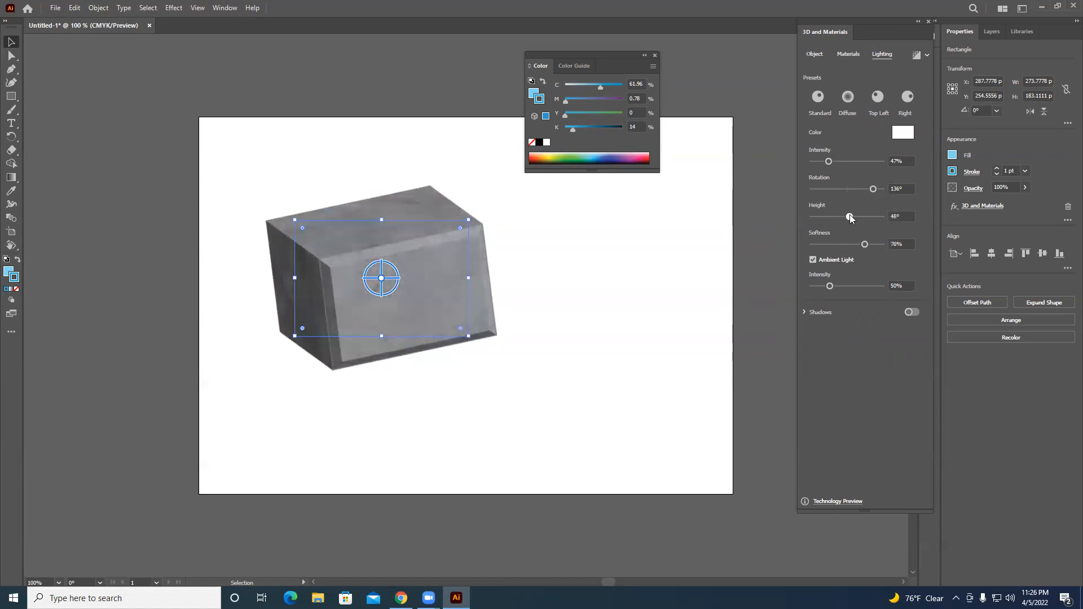
pyautogui.click(828, 261)
pyautogui.click(829, 261)
pyautogui.click(828, 262)
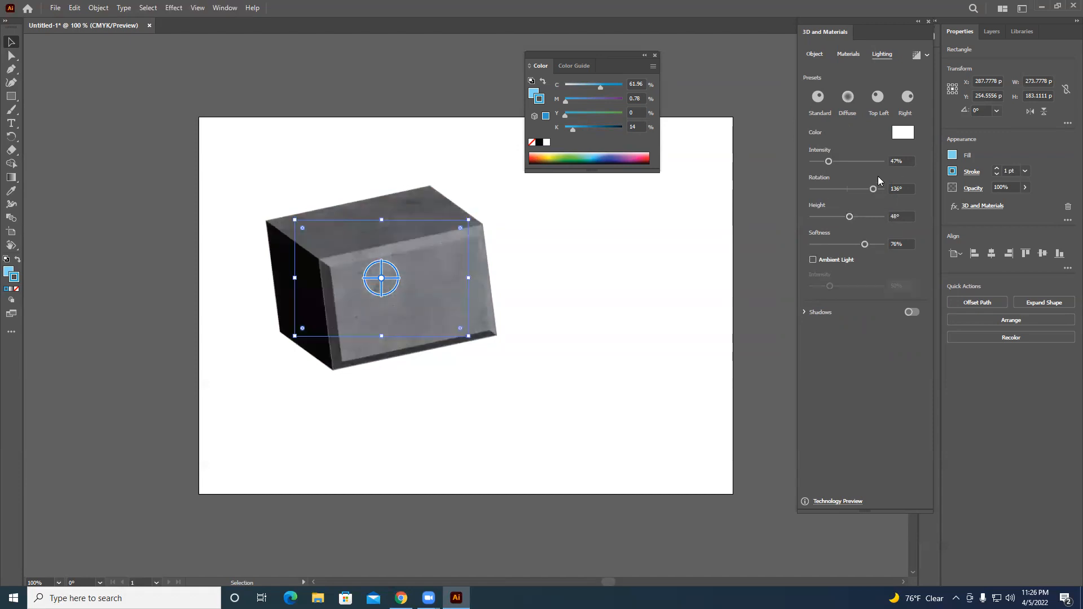
pyautogui.click(826, 260)
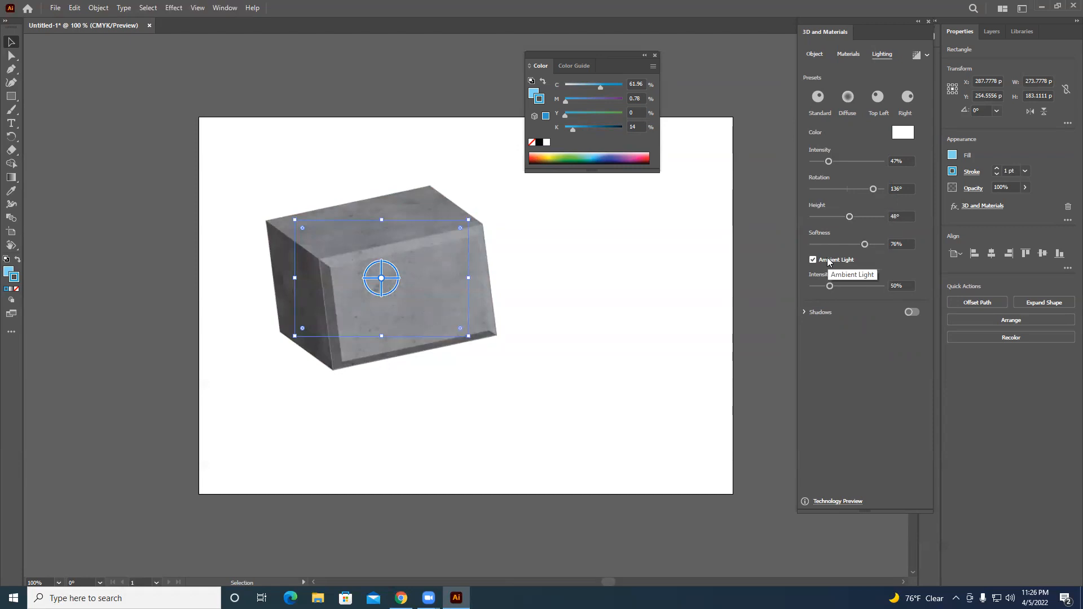
pyautogui.moveTo(835, 285)
pyautogui.mouseDown()
pyautogui.moveTo(862, 285)
pyautogui.moveTo(829, 288)
pyautogui.mouseUp()
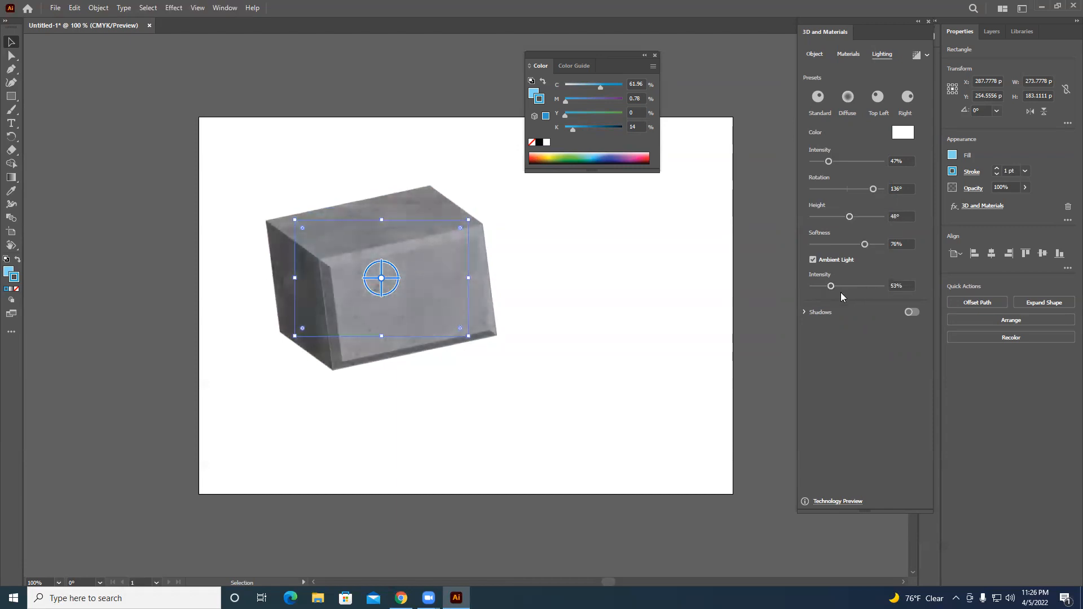
# - Try a shadow positioned below the box with Shadow Bounds at 104%, and turn shadows off again
pyautogui.click(911, 313)
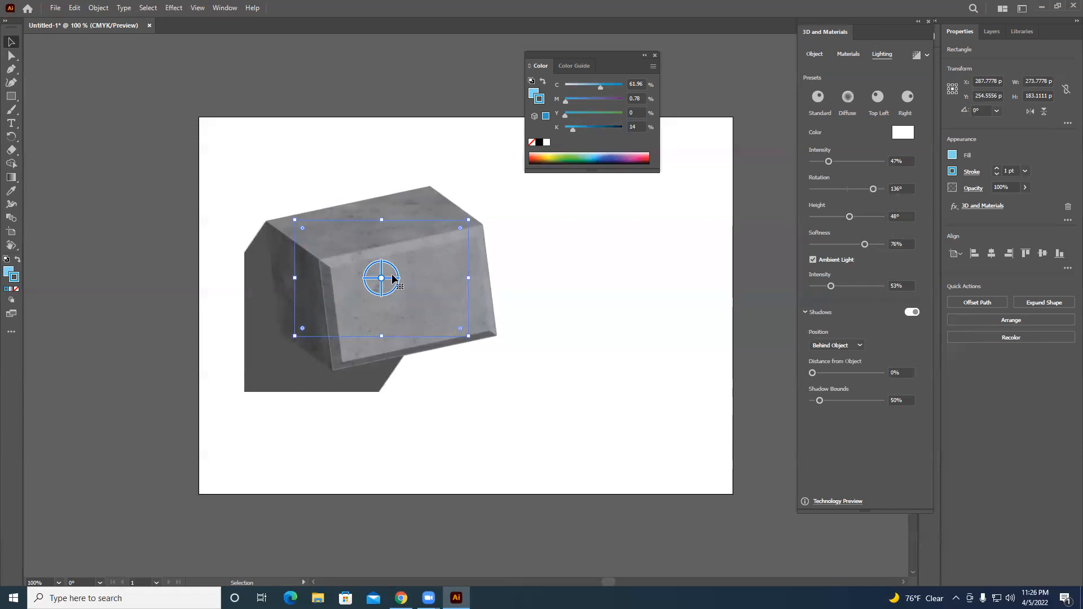
pyautogui.click(858, 346)
pyautogui.click(852, 369)
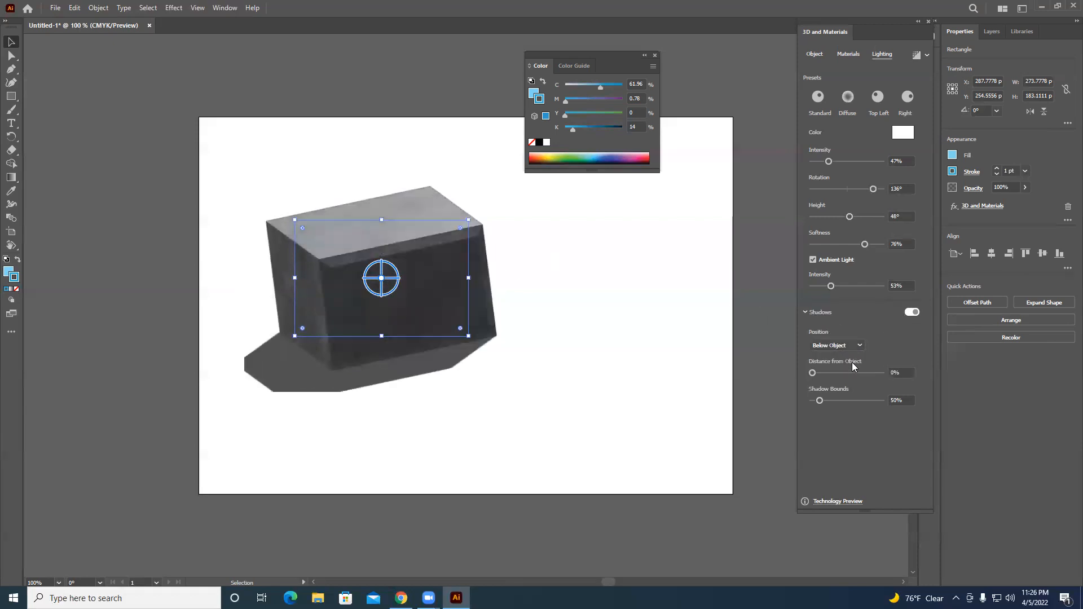
pyautogui.moveTo(814, 374); pyautogui.dragTo(828, 401)
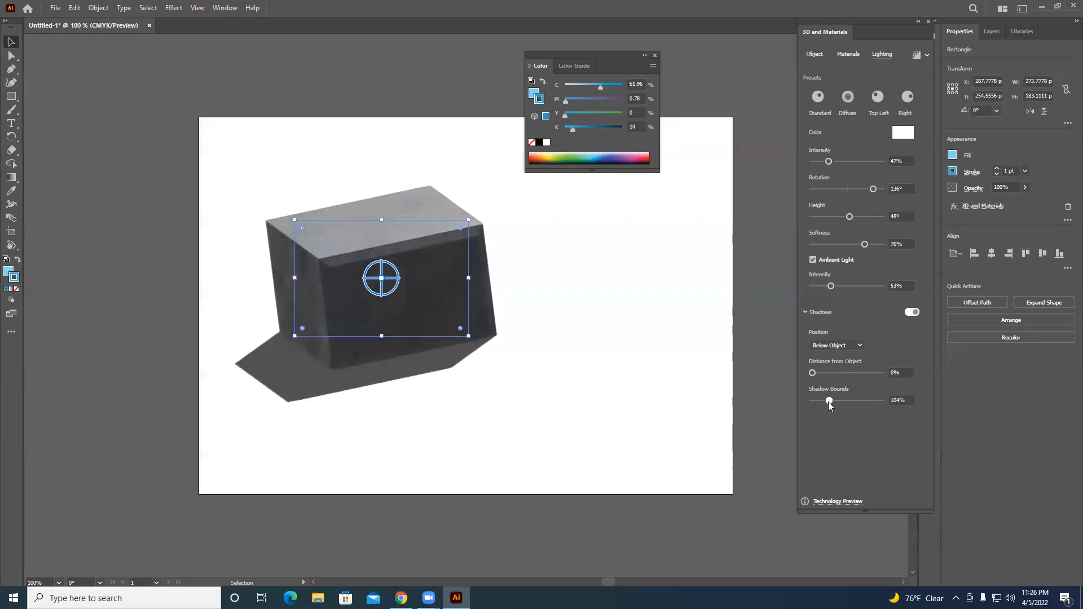
pyautogui.click(912, 313)
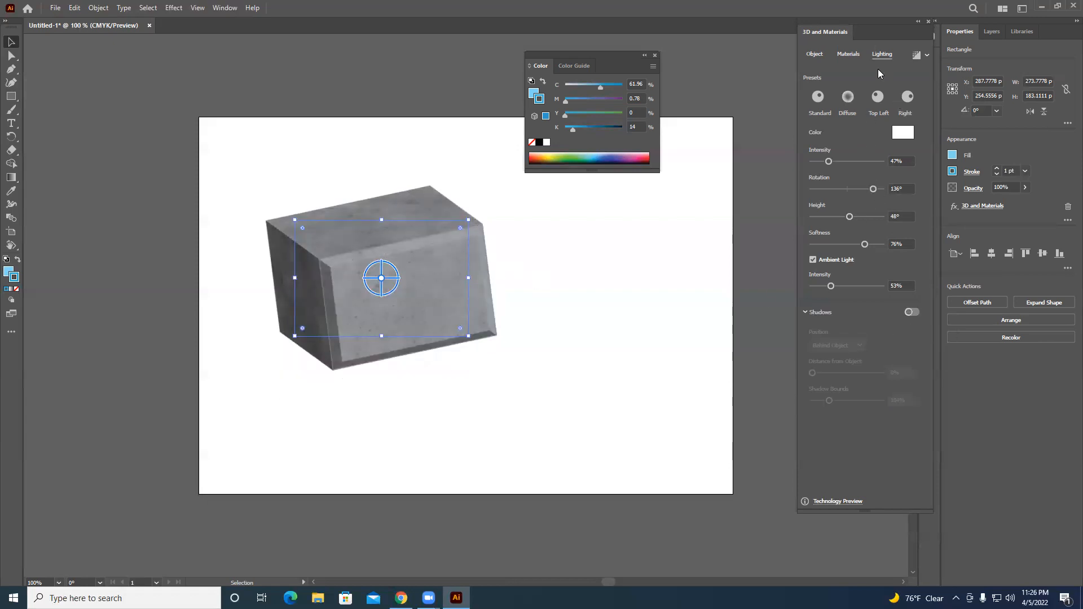
pyautogui.click(818, 56)
pyautogui.click(840, 58)
pyautogui.click(890, 57)
pyautogui.click(857, 58)
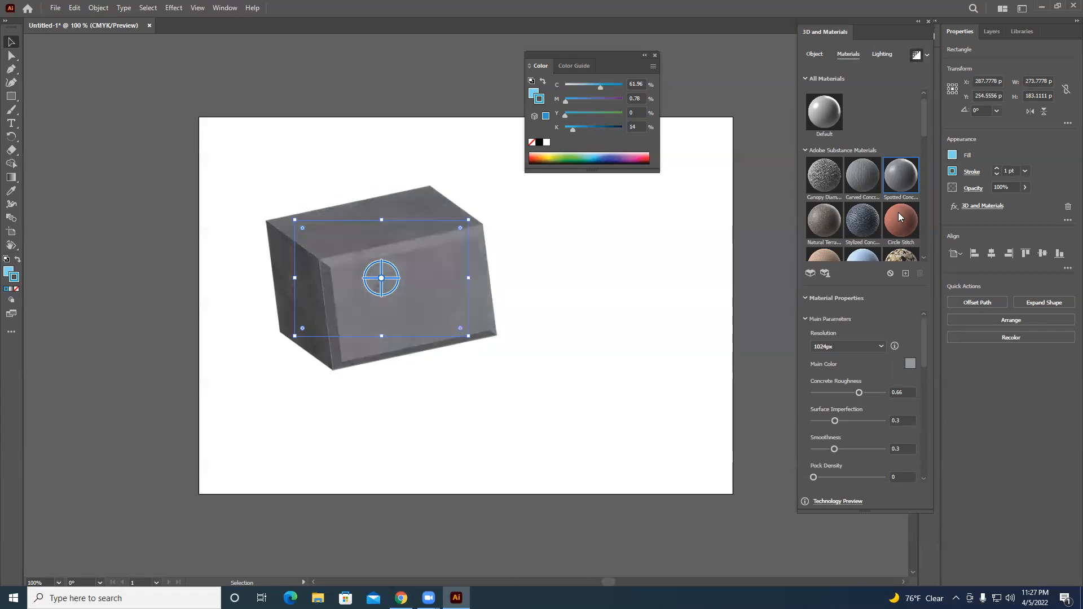
# - Try the Fine Leather and natural crocodile leather materials on the box, and apply the natural shagreen leather material
pyautogui.scroll(-3, 913, 225)
pyautogui.scroll(-1, 914, 225)
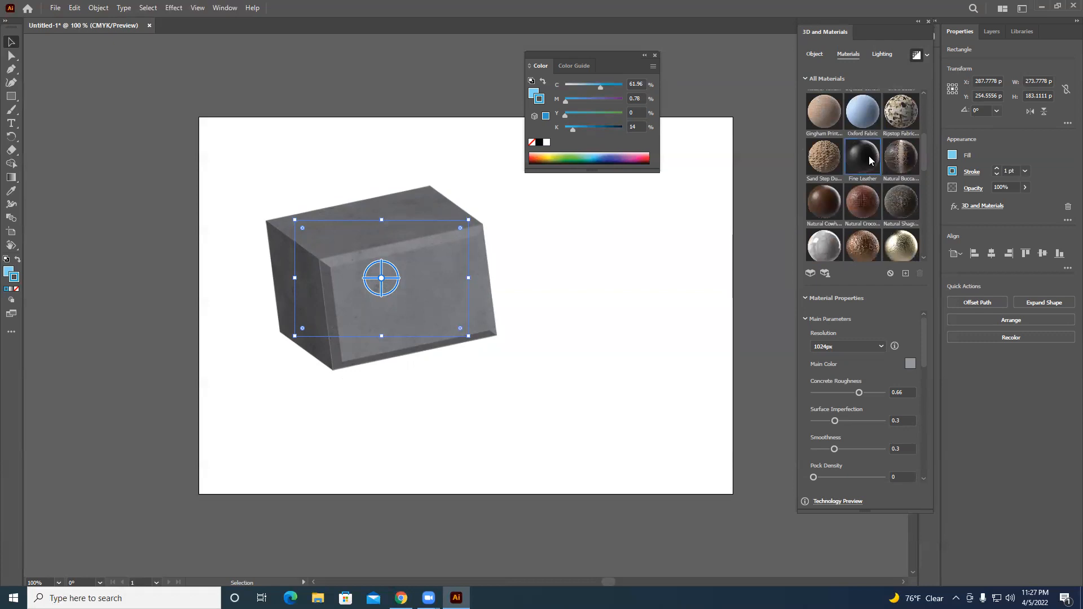
pyautogui.click(869, 160)
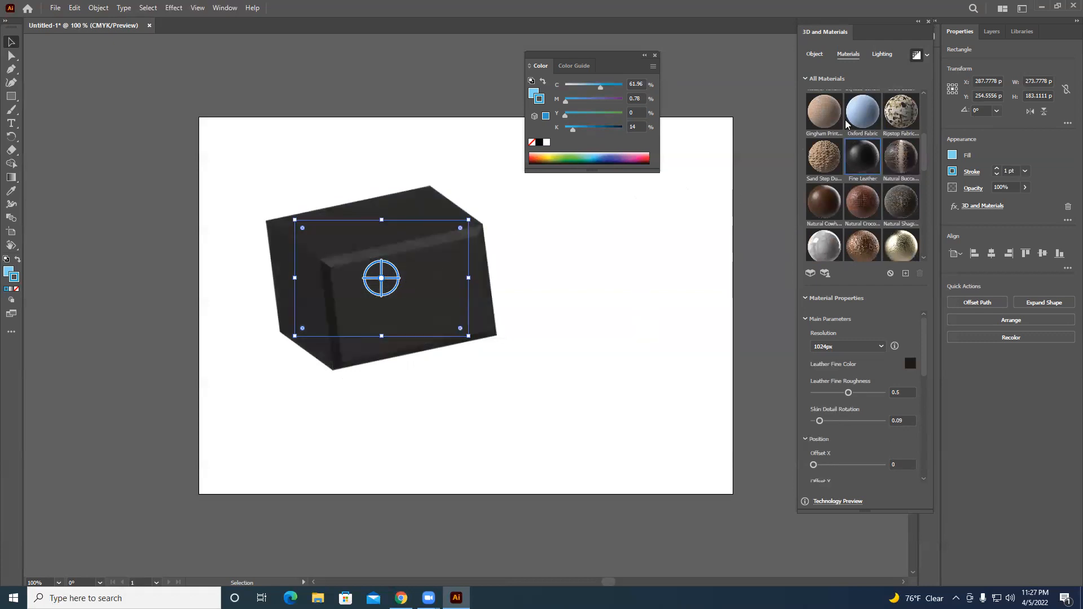
pyautogui.scroll(5, 880, 219)
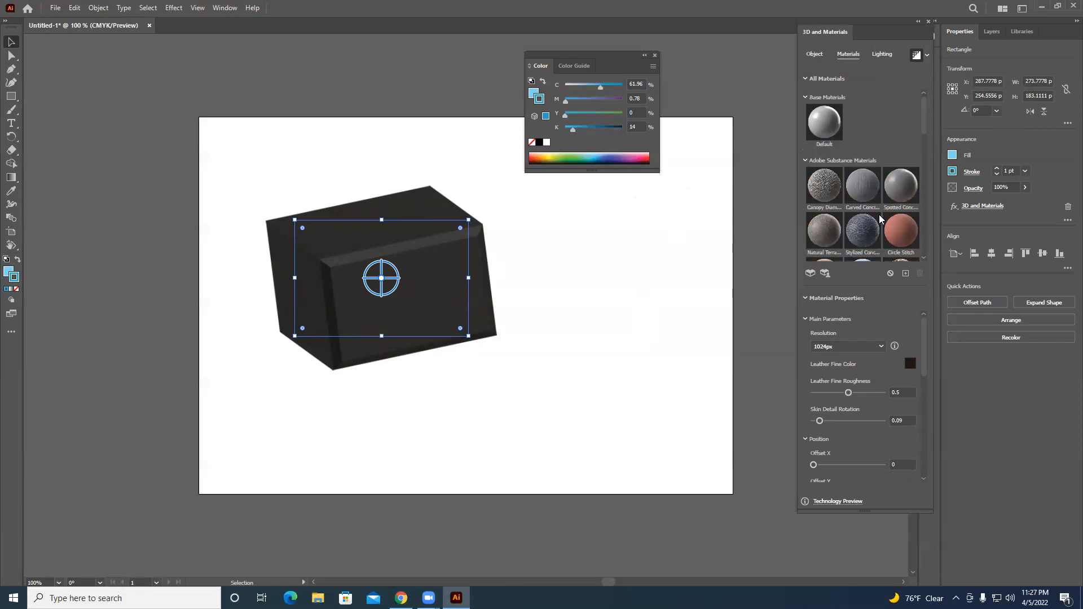
pyautogui.scroll(-5, 881, 219)
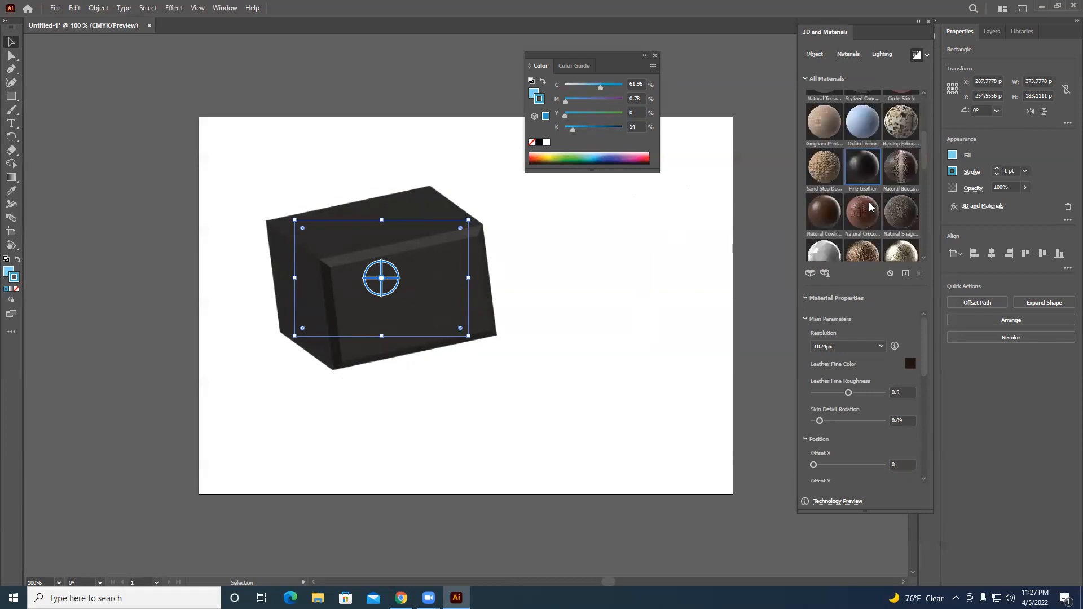
pyautogui.click(868, 209)
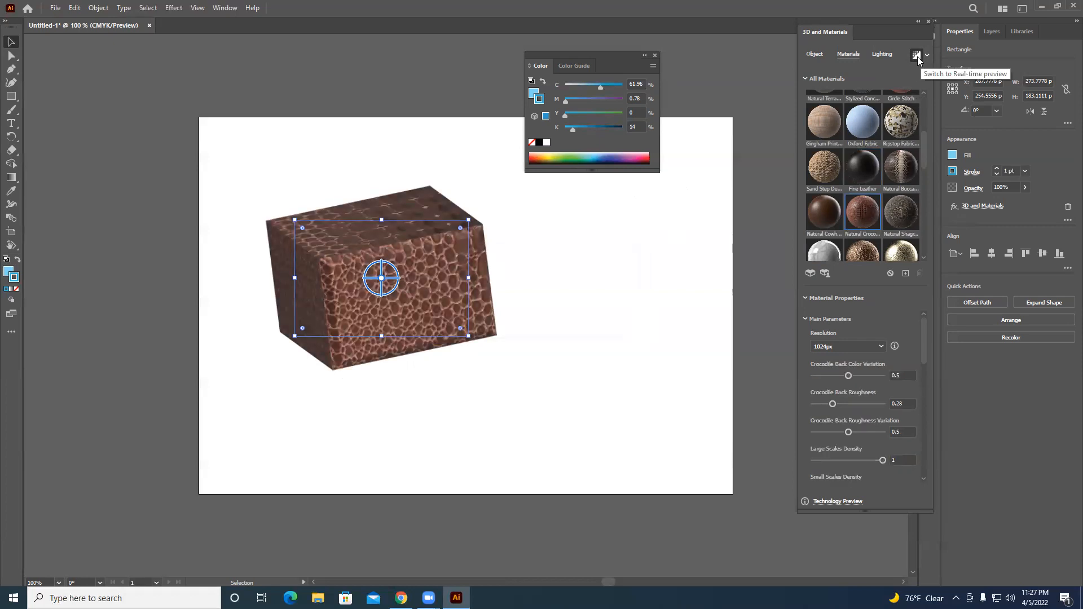
pyautogui.click(894, 213)
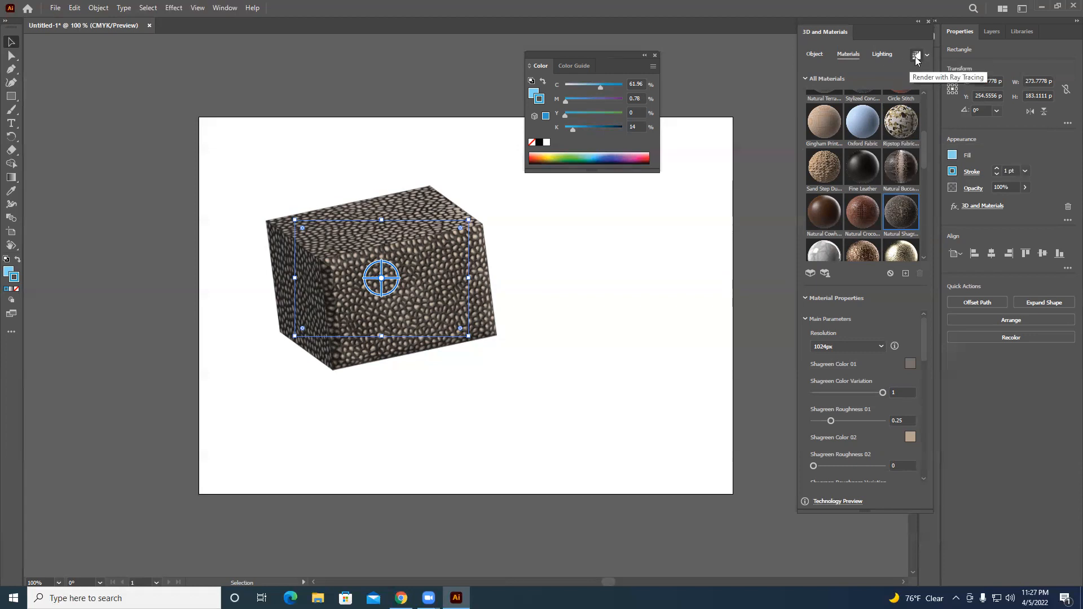
# - Return to the 3D object settings and delete the textured box from the artboard
pyautogui.moveTo(924, 148); pyautogui.dragTo(906, 64)
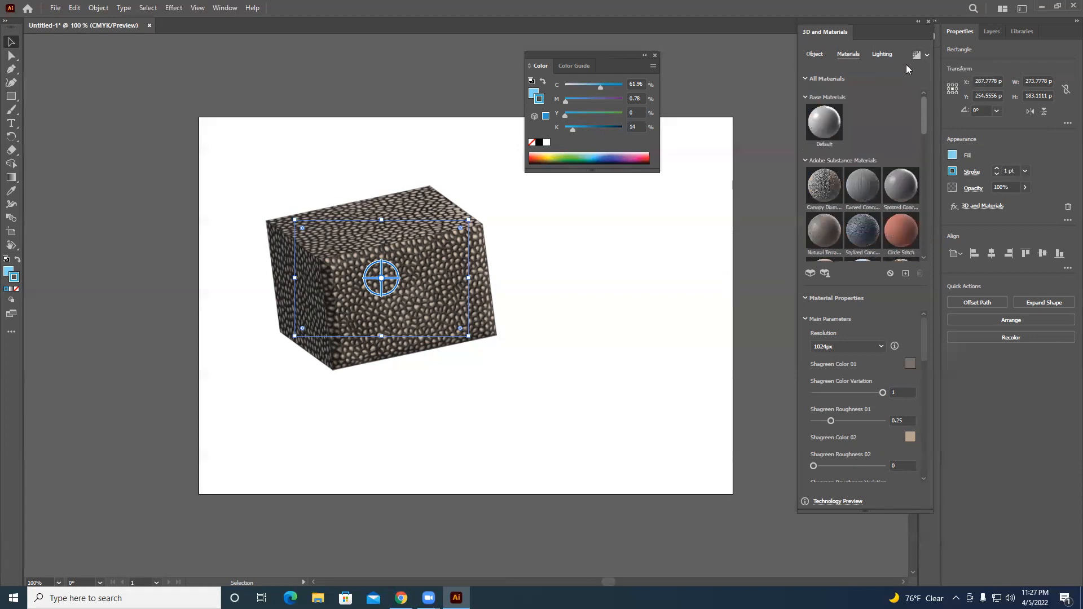
pyautogui.click(814, 54)
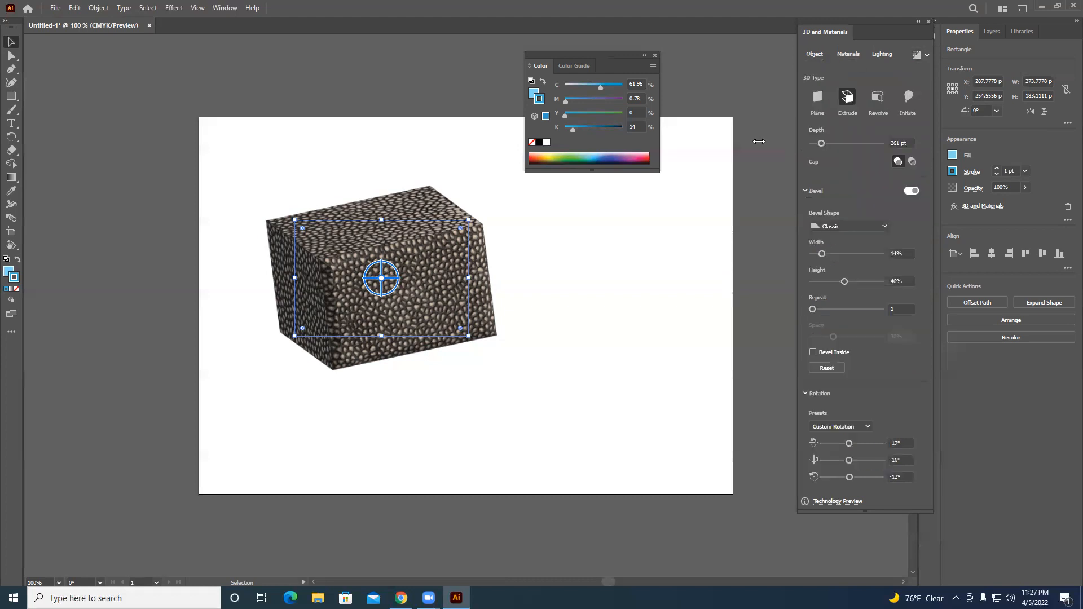
pyautogui.press('Delete')
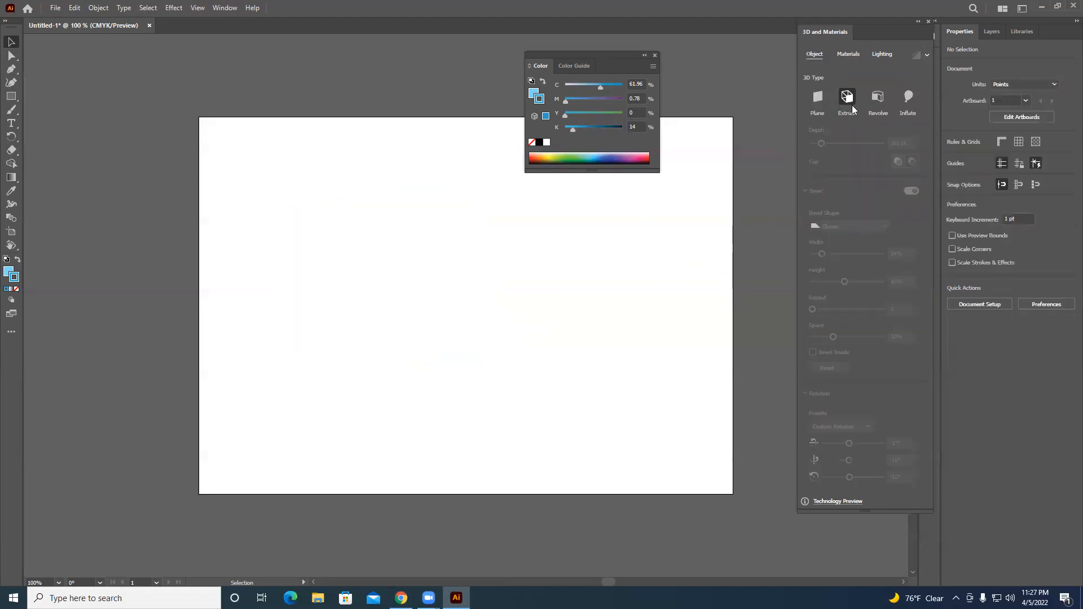
# - Draw an open half-bottle profile about 474 pt tall with straight Pen tool segments, including neck, bulge, waist and flat base
pyautogui.click(11, 70)
pyautogui.click(433, 216)
pyautogui.click(466, 217)
pyautogui.click(466, 264)
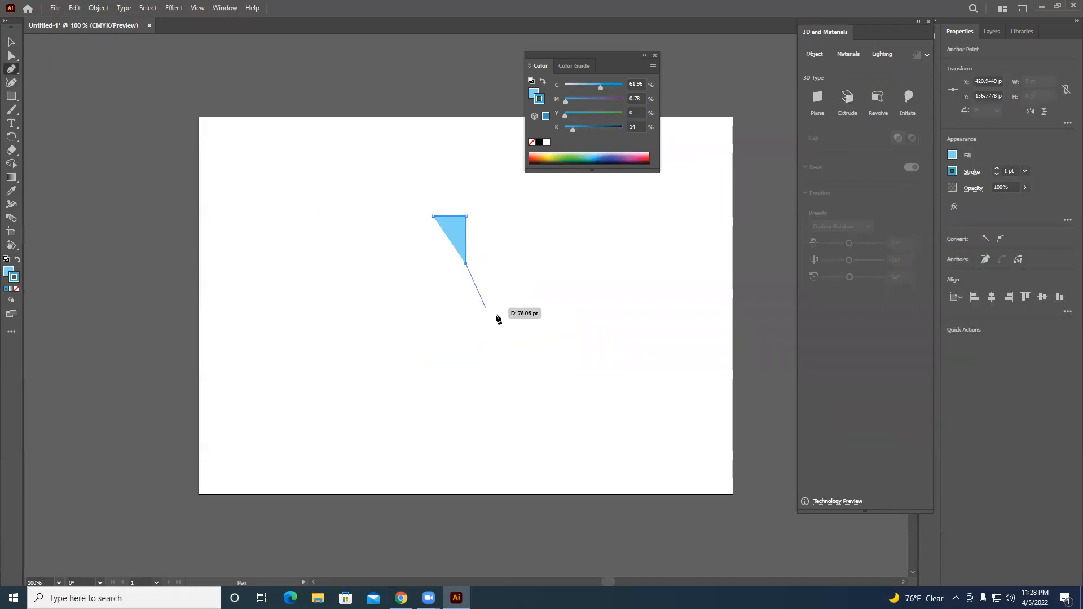
pyautogui.click(505, 325)
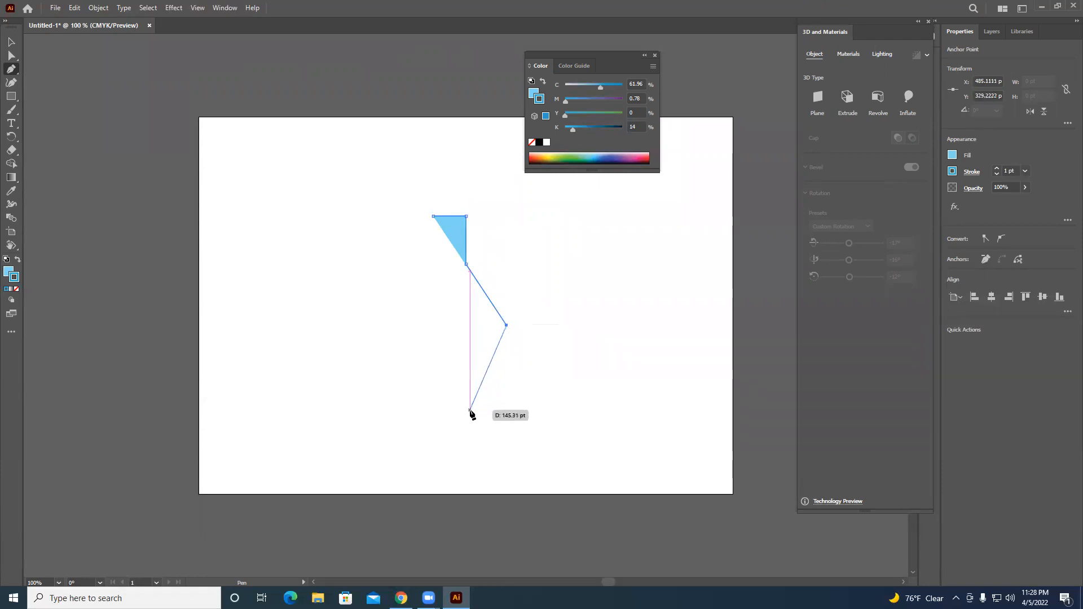
pyautogui.click(470, 411)
pyautogui.click(512, 483)
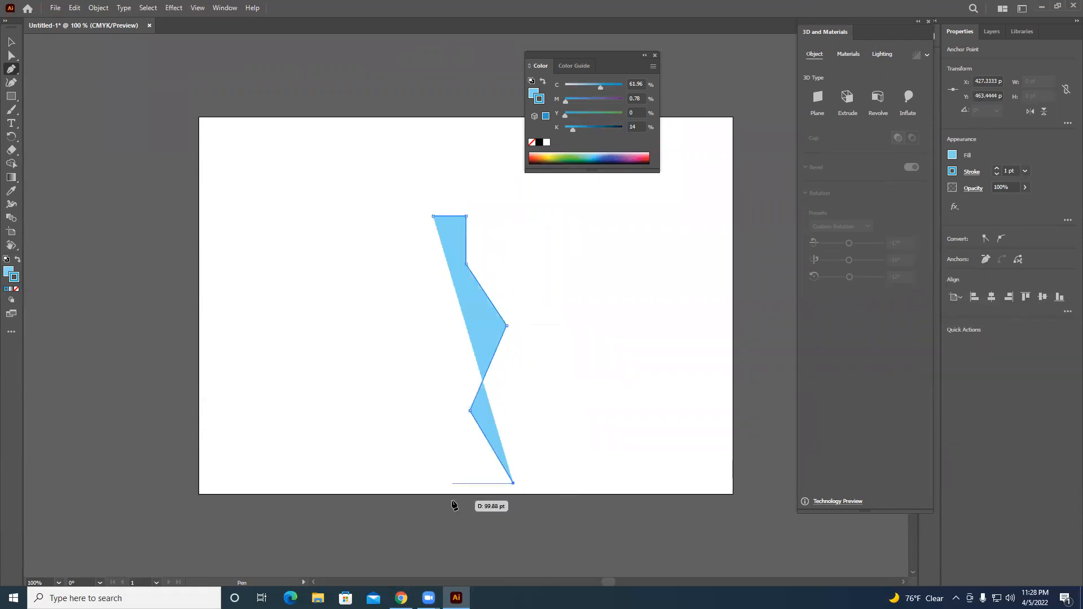
pyautogui.click(512, 516)
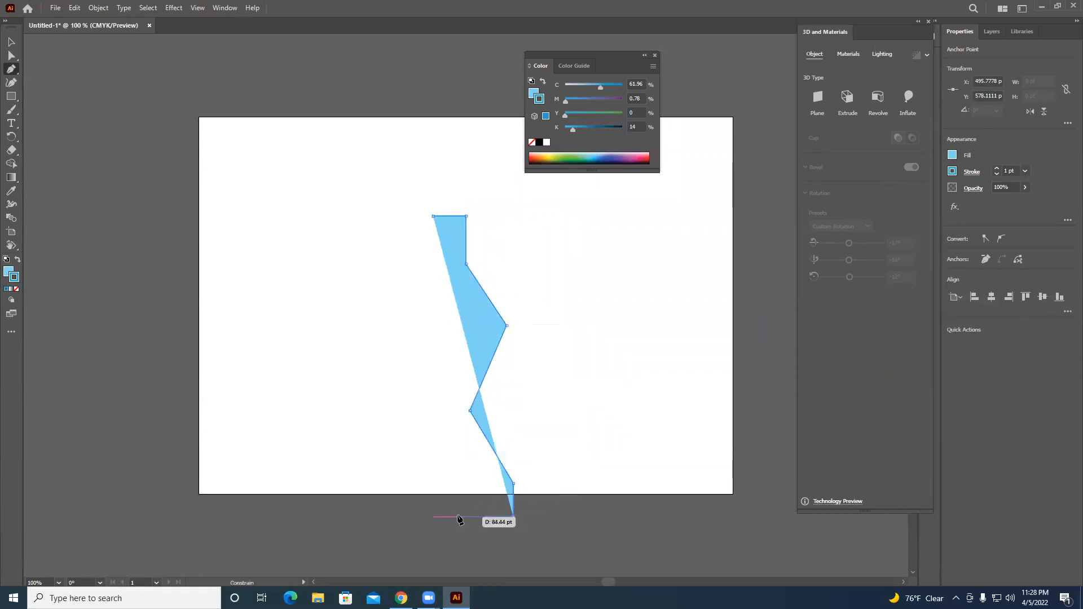
pyautogui.click(434, 516)
# - Move the profile fully onto the artboard and pull its bulge and base points inward to a width of about 92 pt
pyautogui.press('v')
pyautogui.moveTo(455, 286); pyautogui.dragTo(378, 214)
pyautogui.click(10, 55)
pyautogui.moveTo(430, 254); pyautogui.dragTo(411, 252)
pyautogui.moveTo(460, 405); pyautogui.dragTo(415, 445)
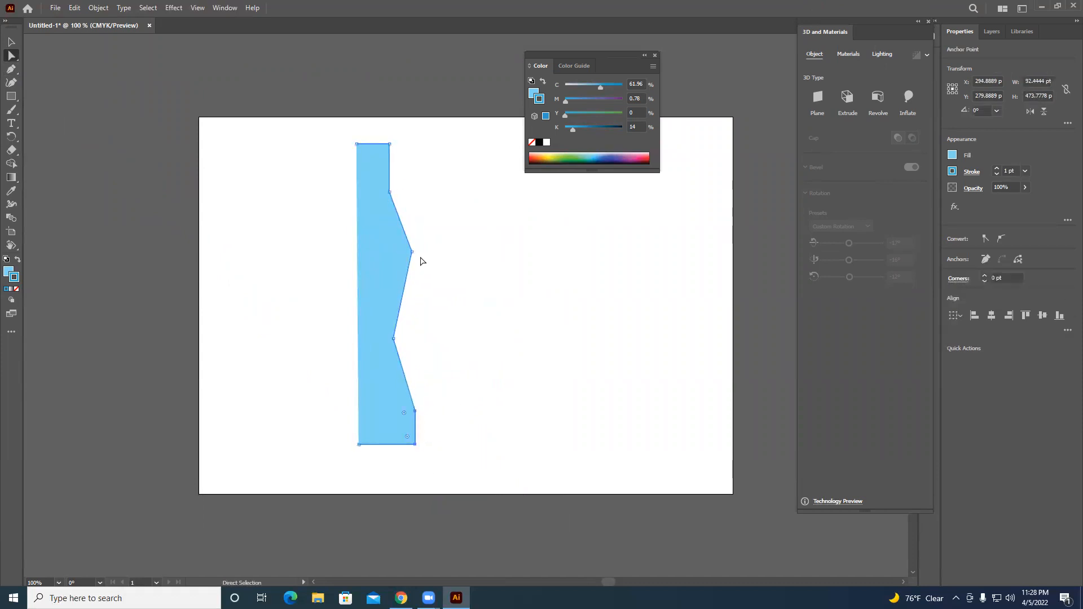
# - Round the profile's neck, bulge, waist and bottom corners into smooth curves
pyautogui.click(412, 251)
pyautogui.moveTo(401, 252); pyautogui.dragTo(402, 424)
pyautogui.click(393, 338)
pyautogui.click(398, 191)
pyautogui.moveTo(398, 191); pyautogui.dragTo(425, 158)
pyautogui.click(13, 44)
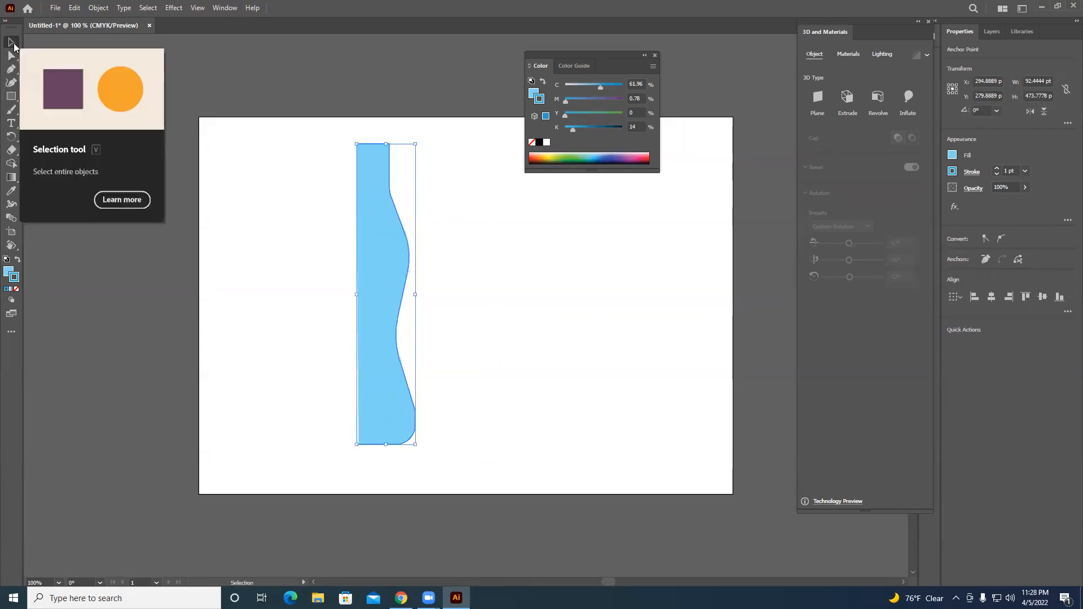
# - Remove the profile's fill and make its stroke purple, C 46.27, M 81.57, Y 0, K 0
pyautogui.click(423, 150)
pyautogui.click(388, 146)
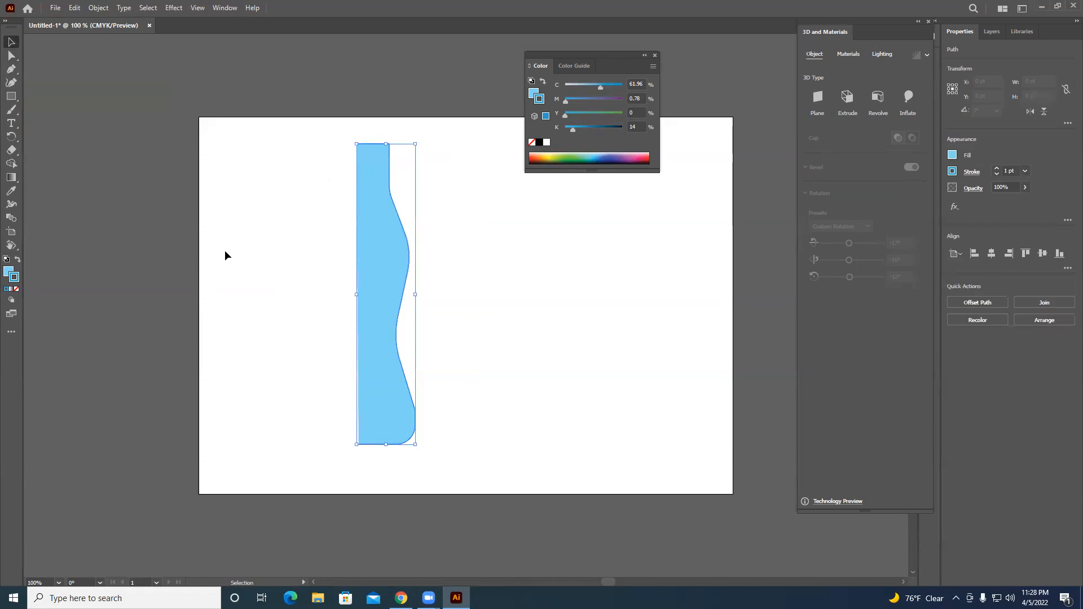
pyautogui.click(10, 272)
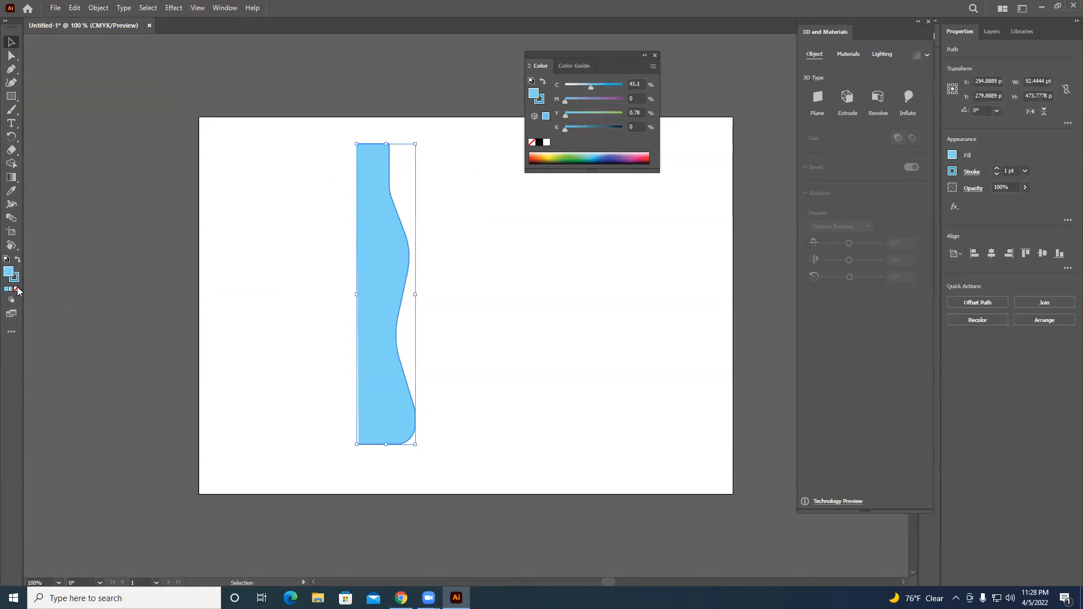
pyautogui.click(16, 289)
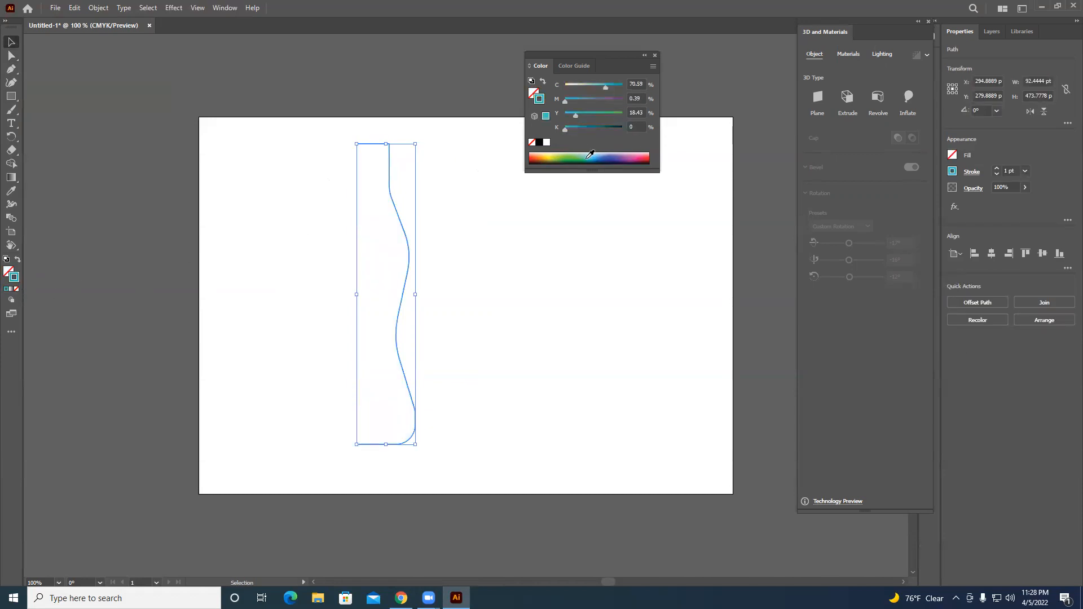
pyautogui.click(630, 156)
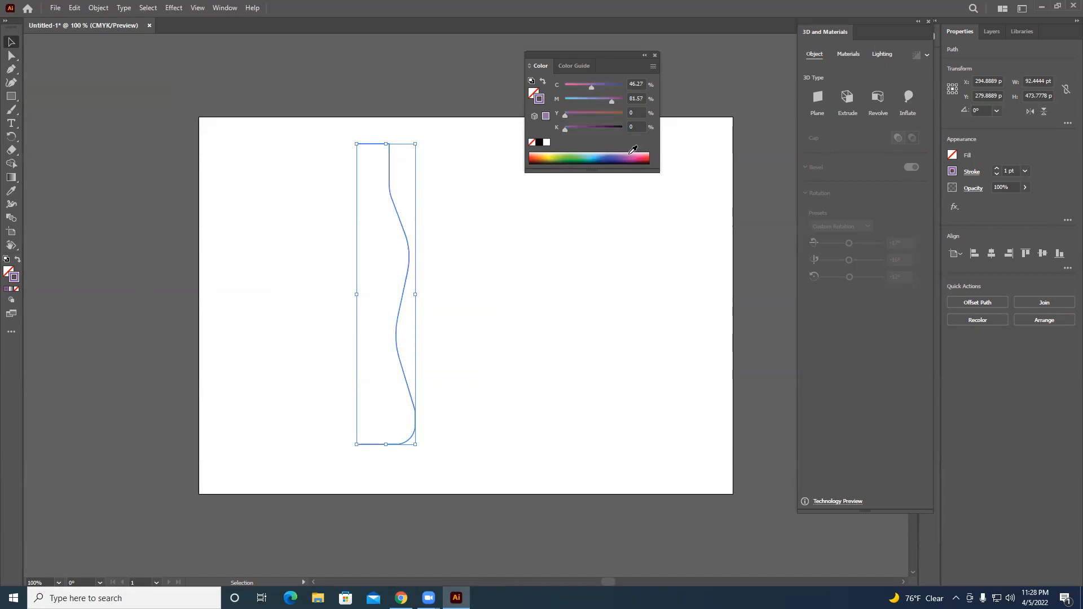
# - Move the profile's open left end points inward to narrow it to about 74 pt, and reselect the whole path
pyautogui.click(473, 212)
pyautogui.click(407, 243)
pyautogui.click(11, 55)
pyautogui.moveTo(362, 138); pyautogui.dragTo(370, 446)
pyautogui.click(13, 43)
pyautogui.moveTo(327, 253); pyautogui.dragTo(420, 344)
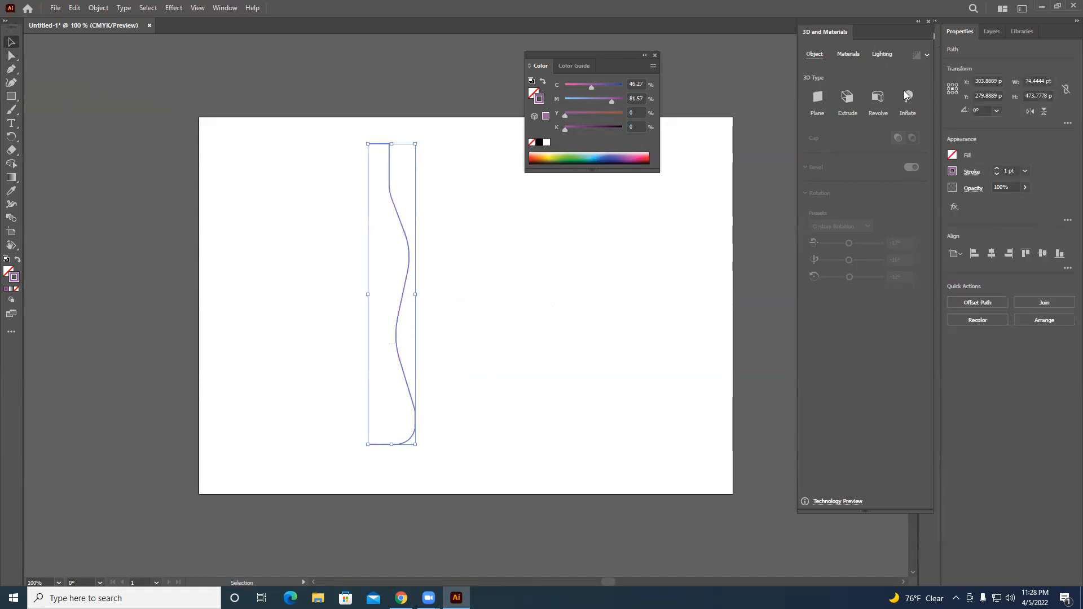
# - Close the color controls and revolve the selected profile into a 3D bottle
pyautogui.click(654, 55)
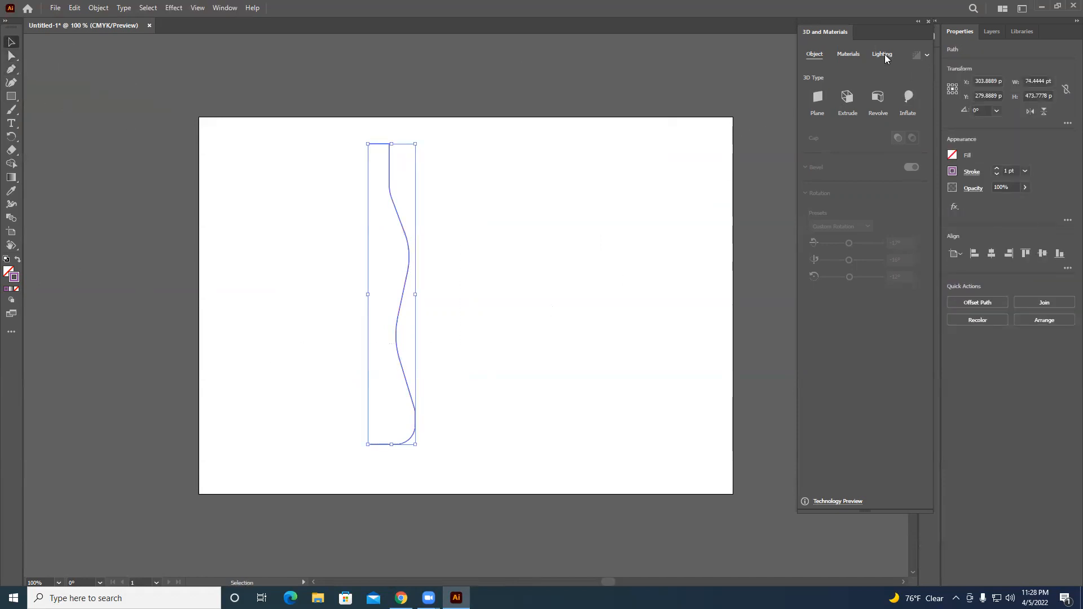
pyautogui.moveTo(890, 21); pyautogui.dragTo(885, 55)
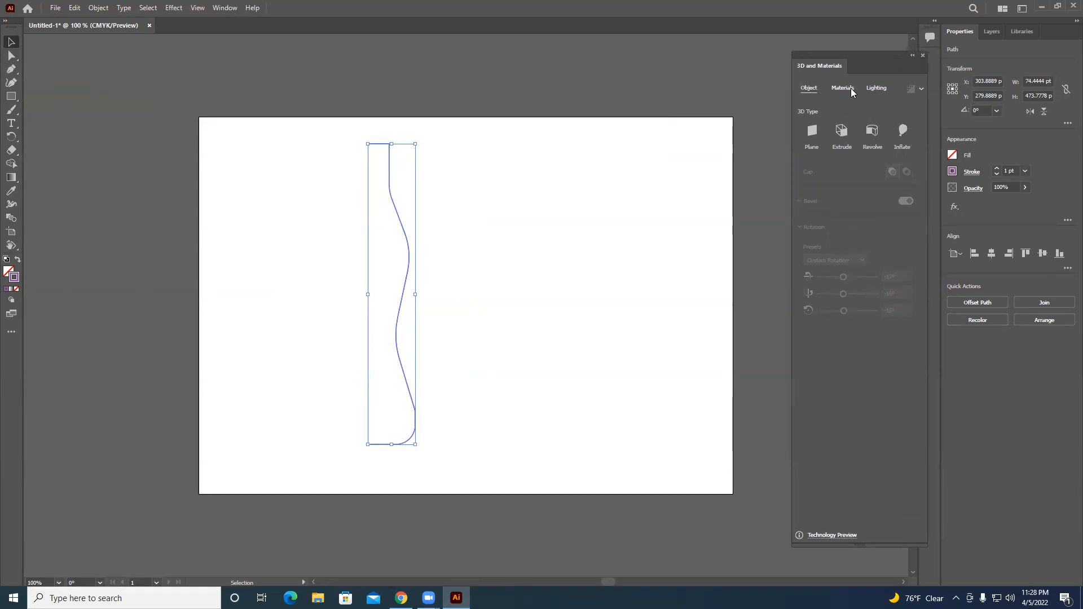
pyautogui.click(876, 140)
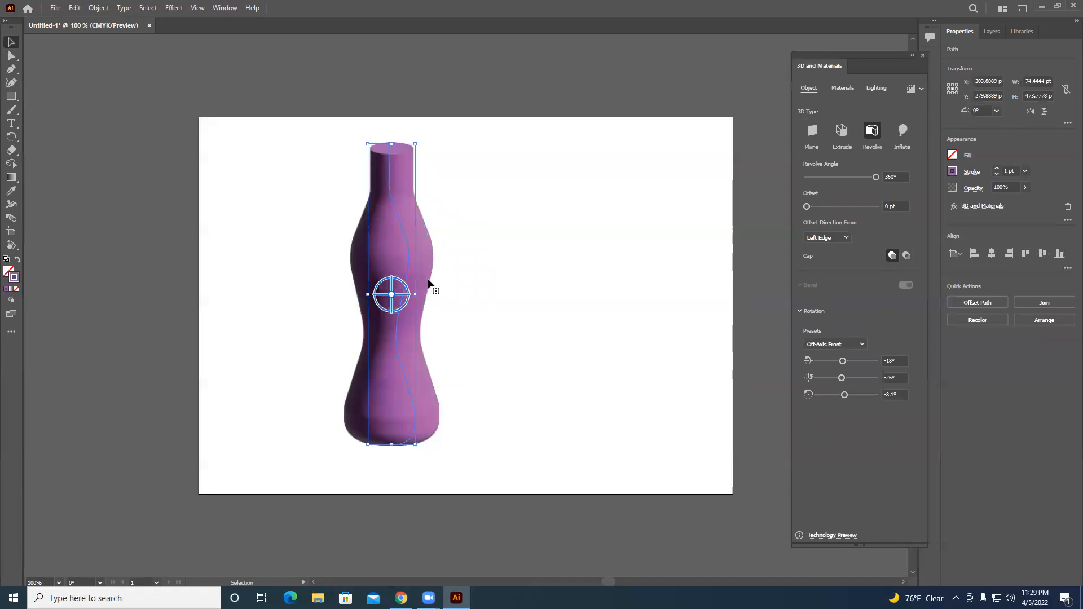
# - Try ray-traced rendering on the purple bottle and switch it off again
pyautogui.click(912, 90)
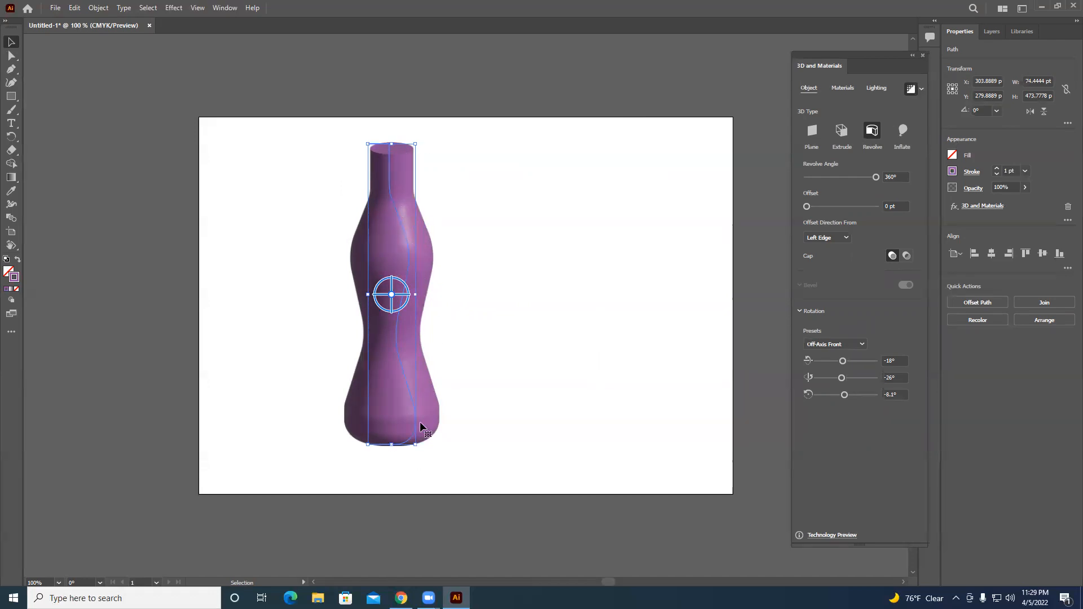
pyautogui.click(912, 91)
pyautogui.click(913, 90)
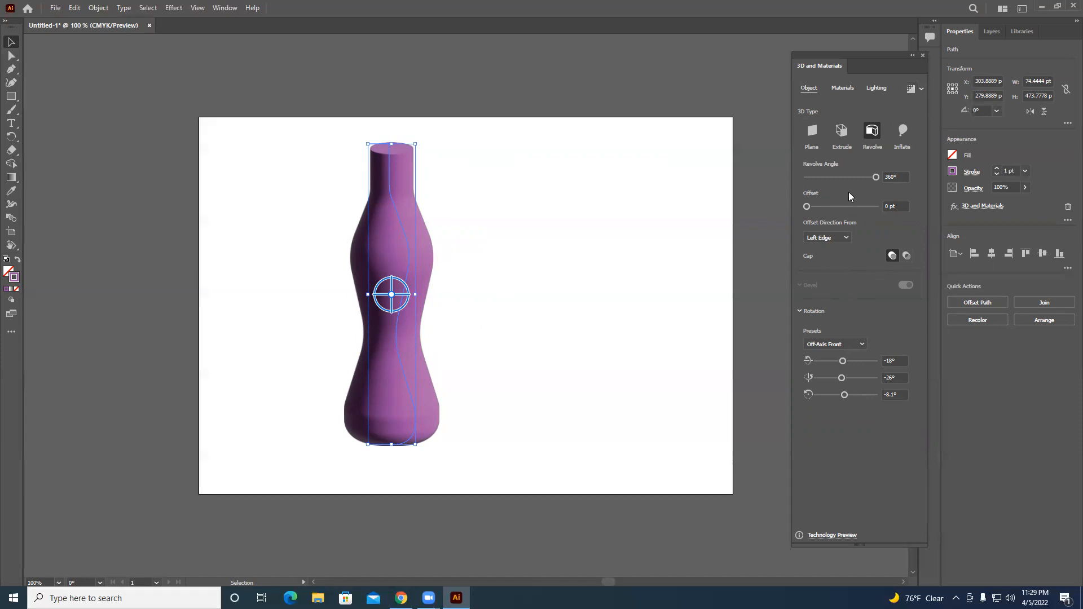
# - Try changing the bottle's revolve angle, offset and rotation, and undo the last changes
pyautogui.moveTo(874, 179)
pyautogui.mouseDown()
pyautogui.moveTo(808, 186)
pyautogui.moveTo(877, 182)
pyautogui.mouseUp()
pyautogui.moveTo(806, 208); pyautogui.dragTo(807, 208)
pyautogui.moveTo(843, 361); pyautogui.dragTo(866, 379)
pyautogui.hotkey('ctrl', 'z')
pyautogui.hotkey('ctrl', 'z')
# - Try the Gold Natural Substance material on the bottle with ray-traced rendering
pyautogui.click(843, 89)
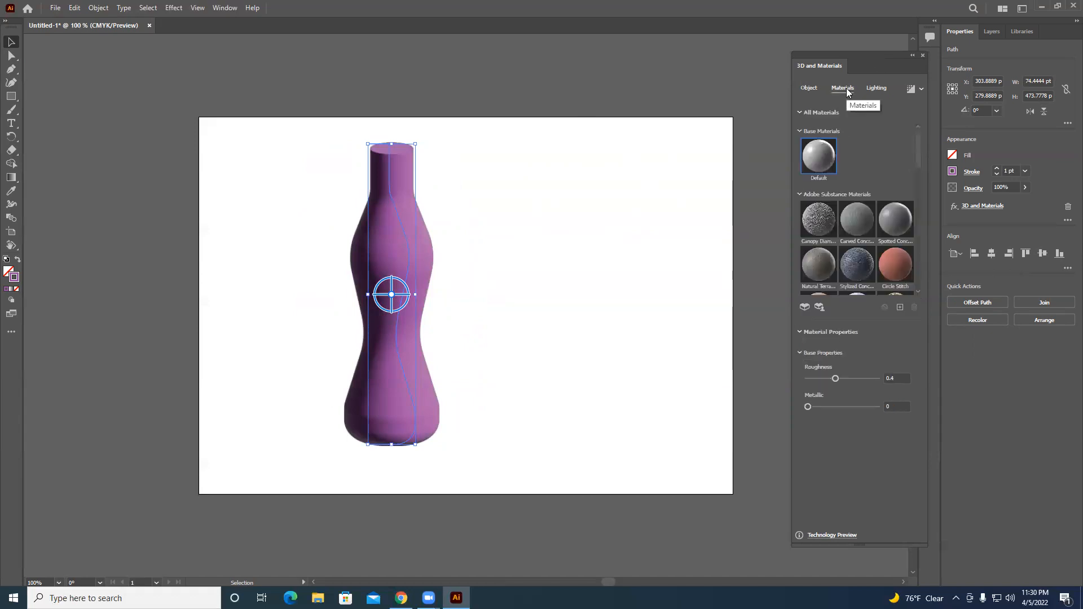
pyautogui.scroll(-5, 891, 165)
pyautogui.scroll(-2, 877, 204)
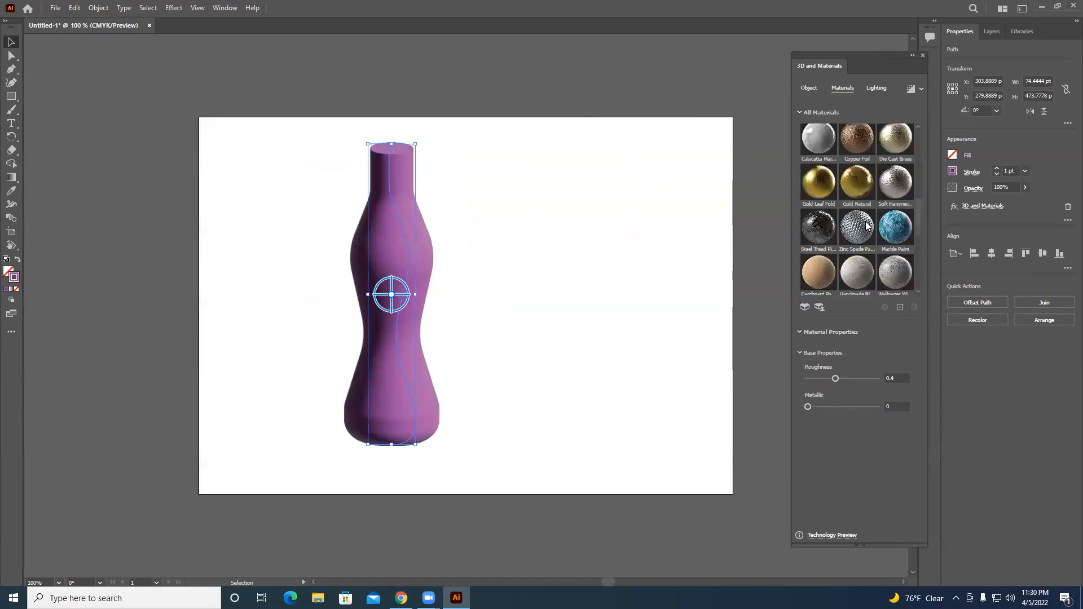
pyautogui.click(863, 180)
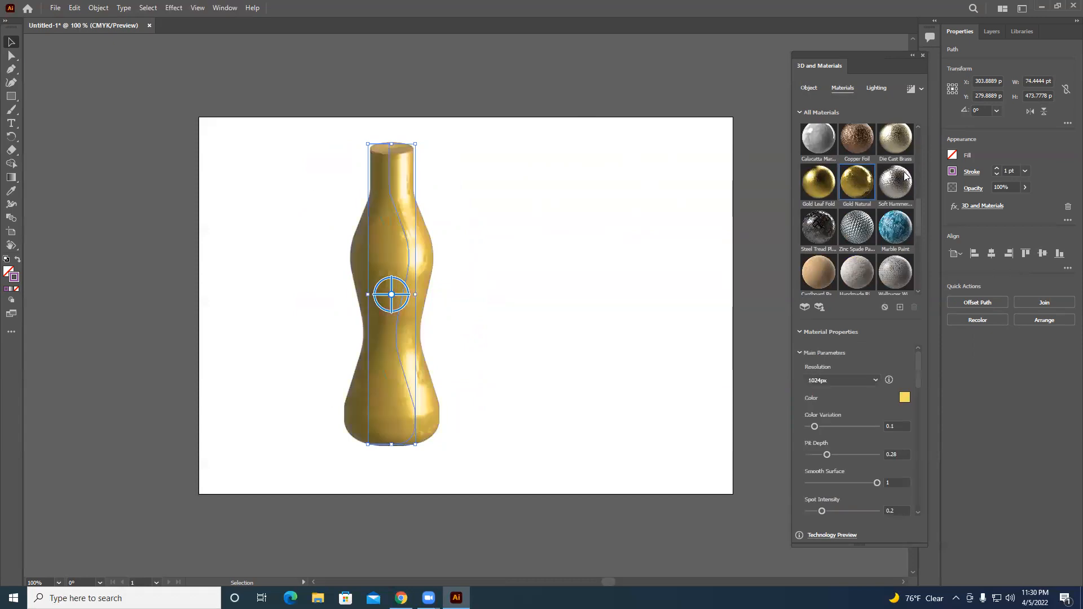
pyautogui.click(910, 89)
# - Browse the Substance materials, open the import dialog for new materials and cancel it
pyautogui.scroll(-2, 878, 210)
pyautogui.scroll(-3, 877, 213)
pyautogui.moveTo(921, 273); pyautogui.dragTo(927, 194)
pyautogui.scroll(1, 921, 219)
pyautogui.click(900, 307)
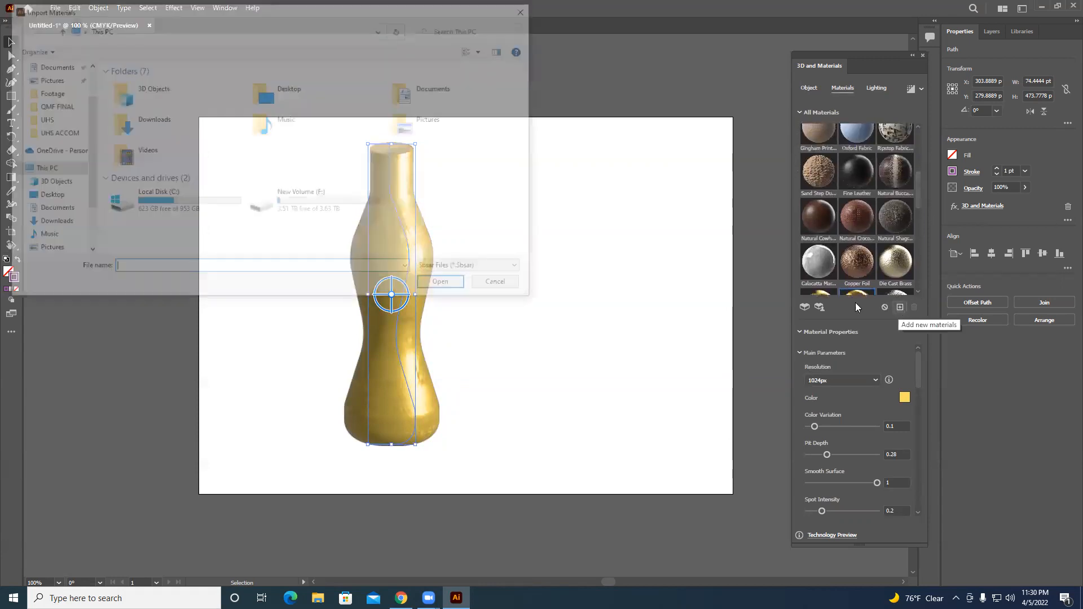
pyautogui.click(503, 286)
# - Try the stylized concrete and Oxford Fabric materials on the bottle
pyautogui.moveTo(918, 195); pyautogui.dragTo(917, 164)
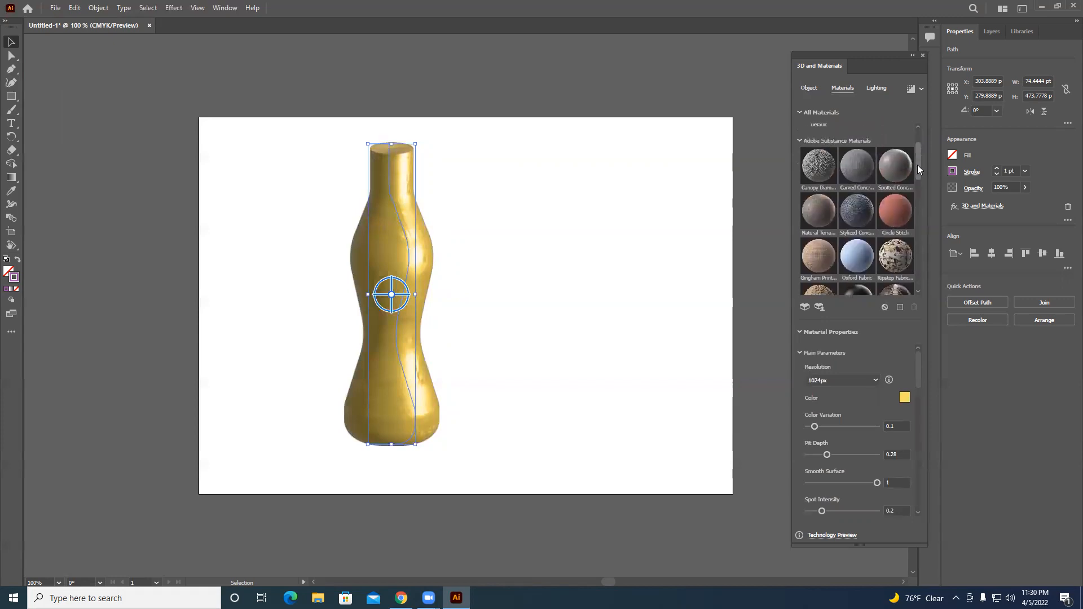
pyautogui.click(866, 217)
pyautogui.moveTo(918, 155); pyautogui.dragTo(919, 192)
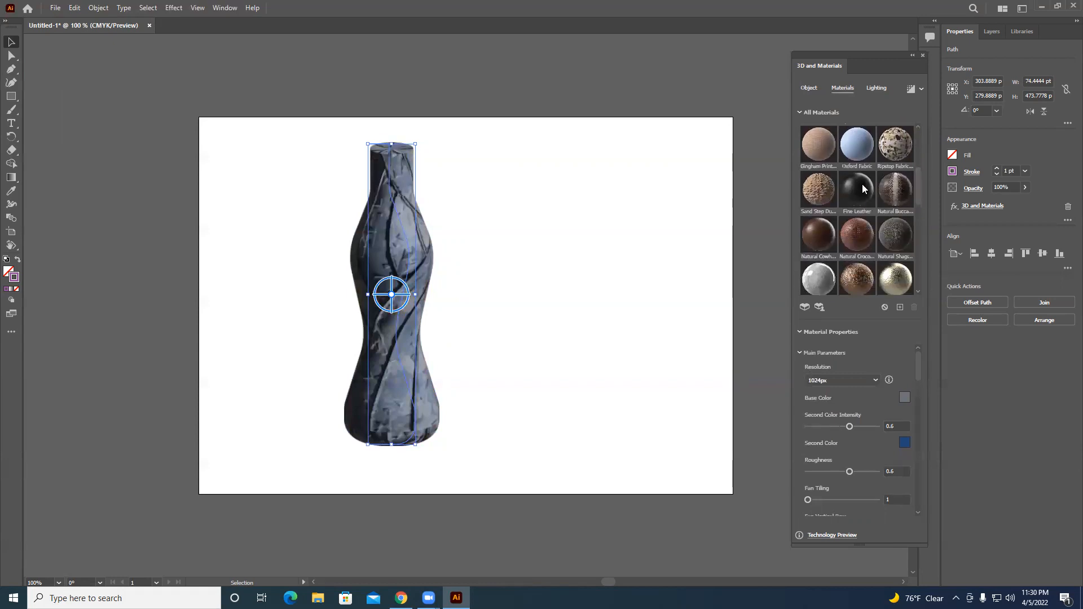
pyautogui.click(861, 143)
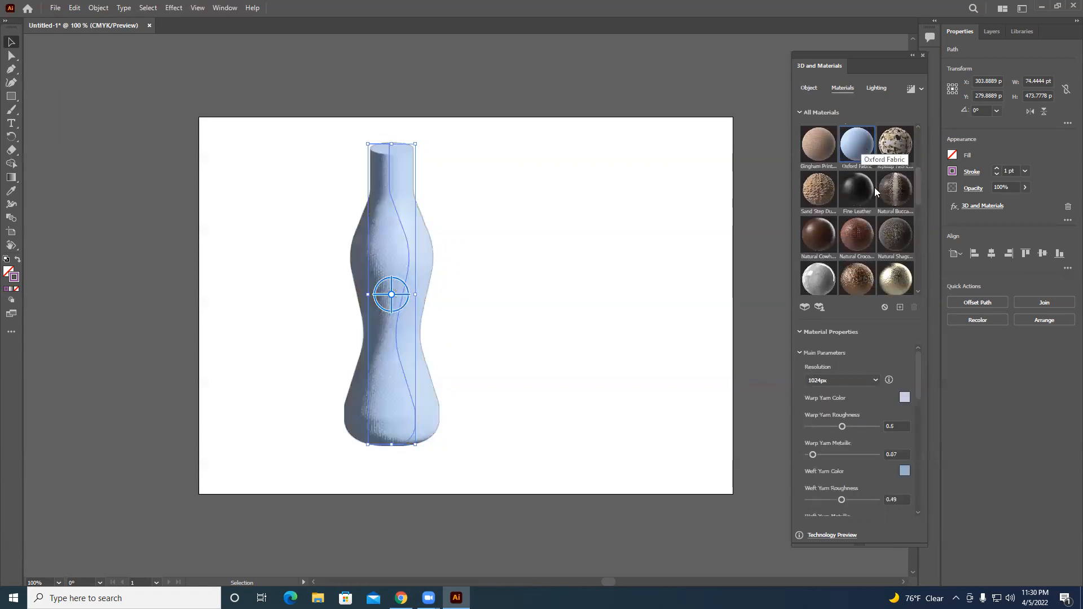
pyautogui.moveTo(914, 355)
pyautogui.mouseDown()
pyautogui.moveTo(920, 488)
pyautogui.moveTo(917, 350)
pyautogui.mouseUp()
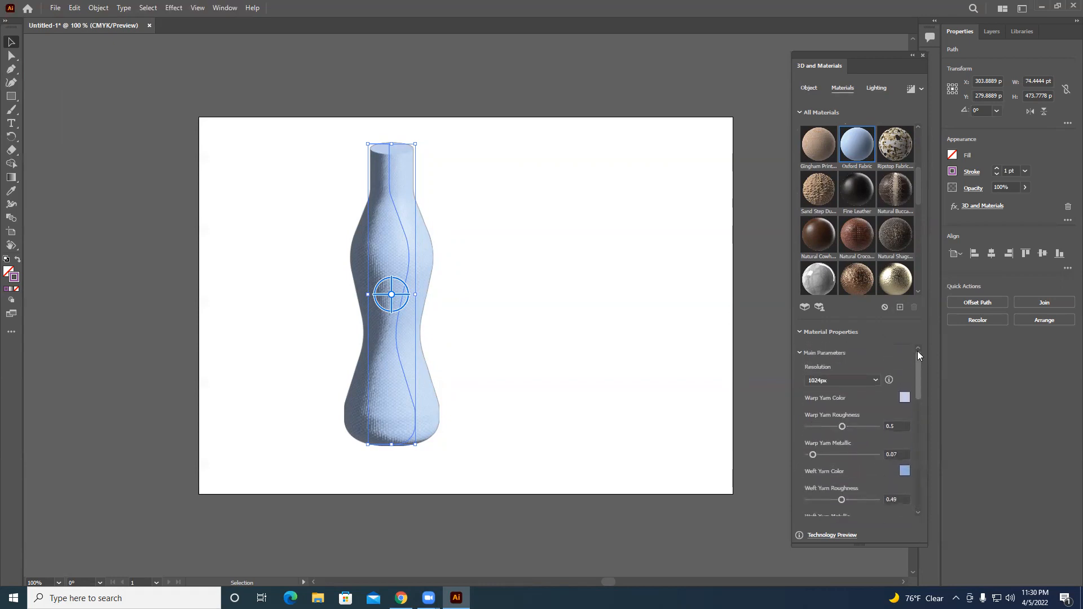
# - Try a natural leather and the sand material on the bottle, and switch back to Oxford Fabric
pyautogui.click(898, 191)
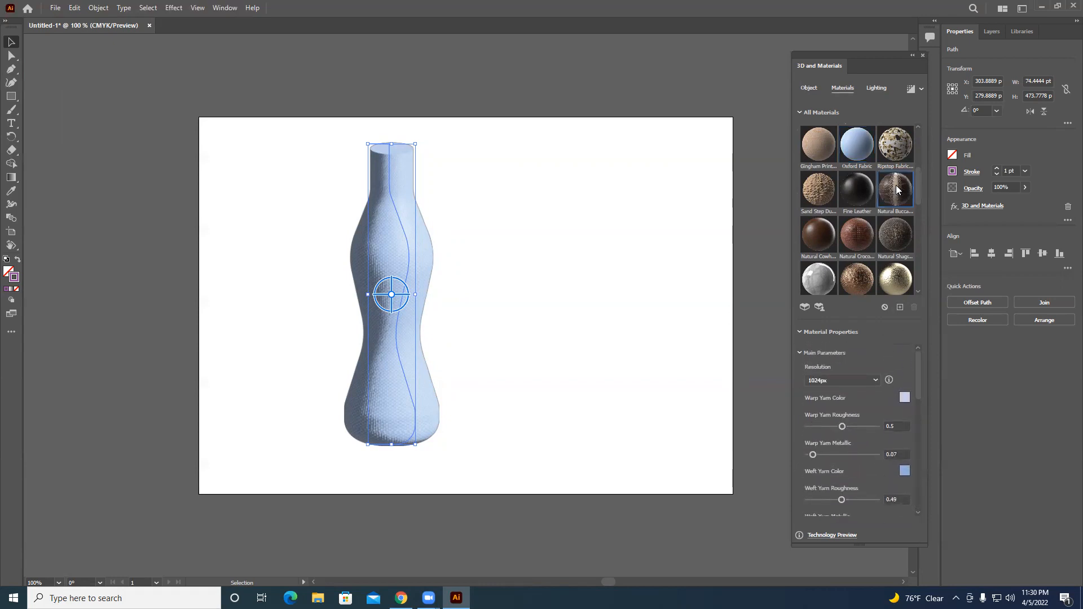
pyautogui.click(815, 195)
pyautogui.moveTo(920, 361); pyautogui.dragTo(929, 335)
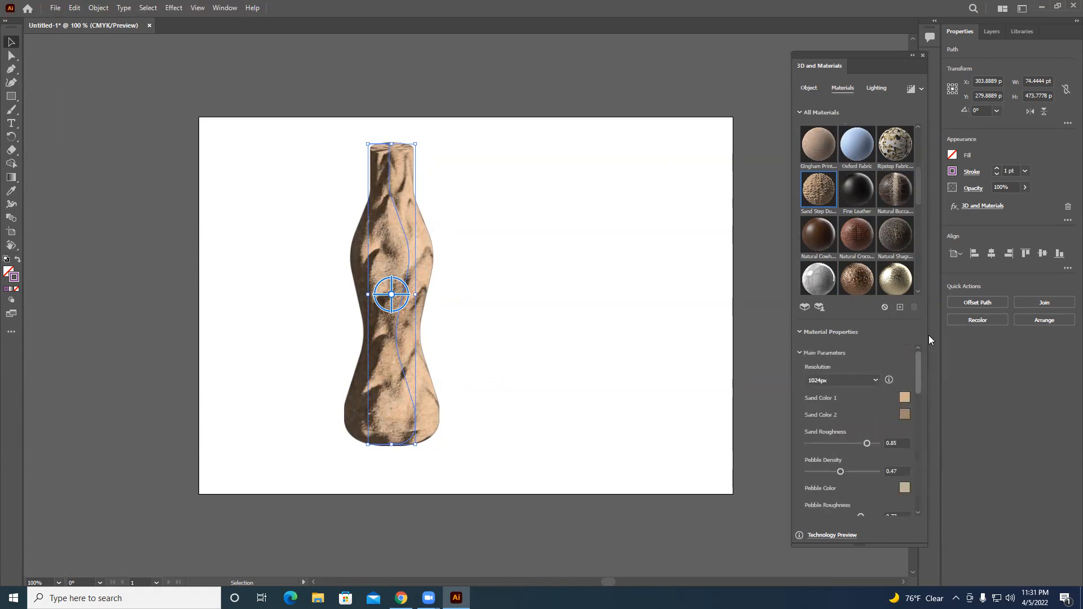
pyautogui.click(866, 151)
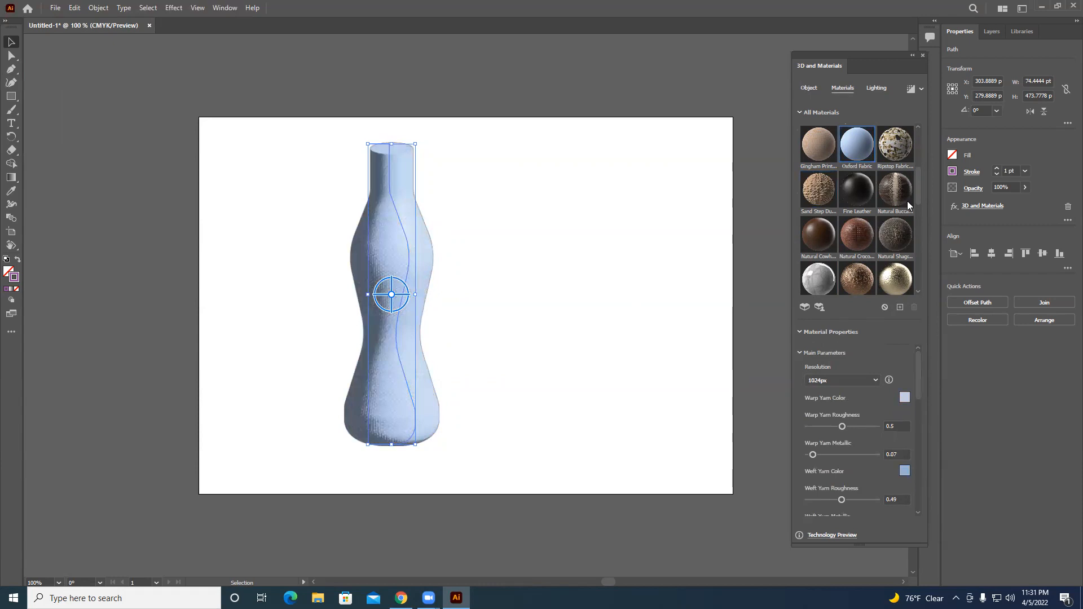
# - Reapply the Default base material to the bottle and turn on ray-traced rendering
pyautogui.moveTo(913, 179); pyautogui.dragTo(919, 133)
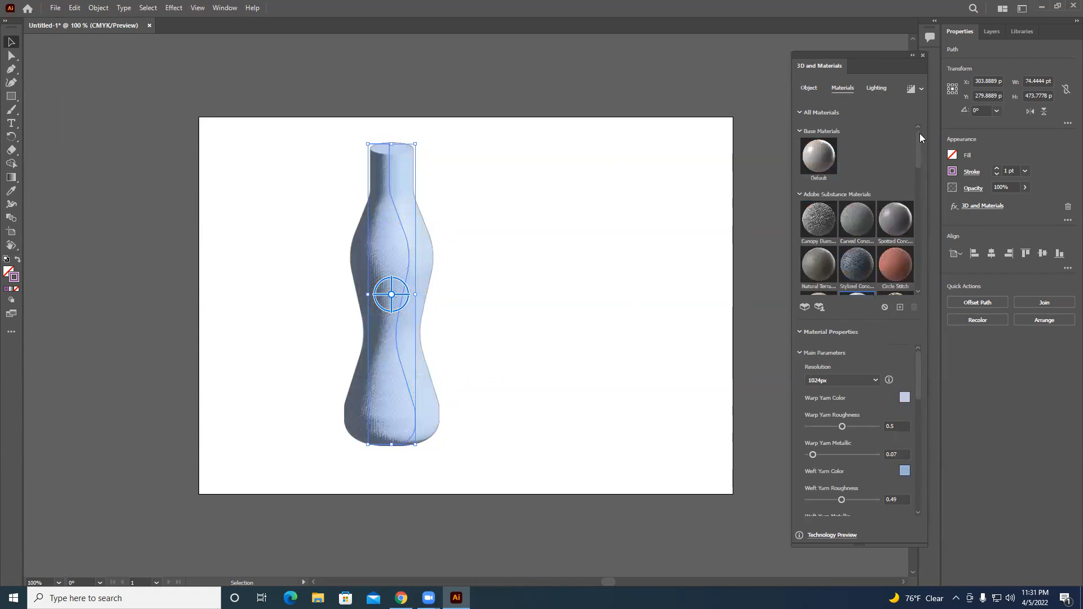
pyautogui.click(805, 156)
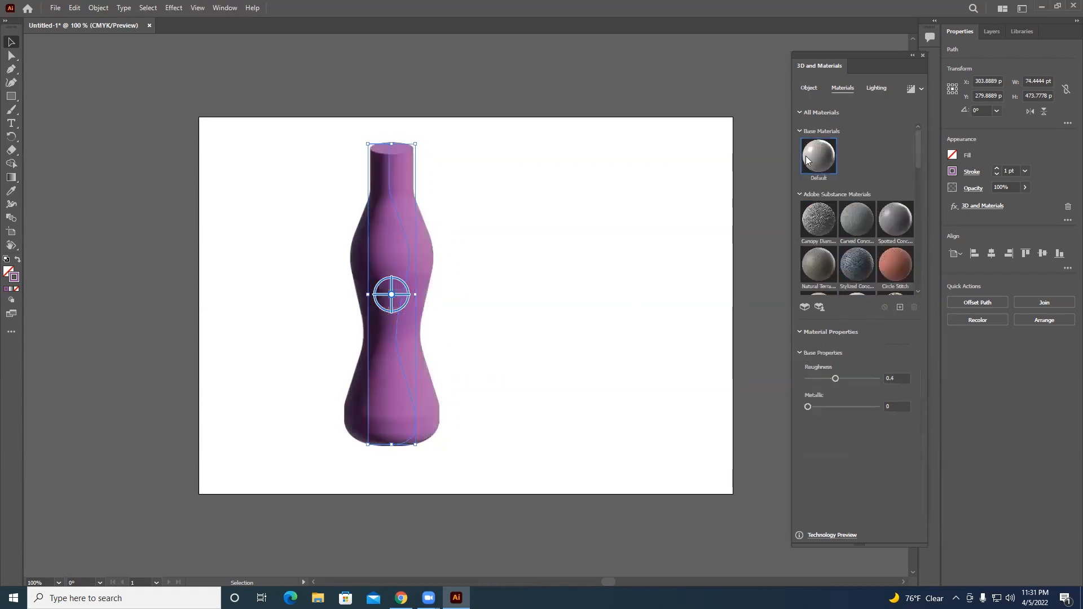
pyautogui.click(911, 90)
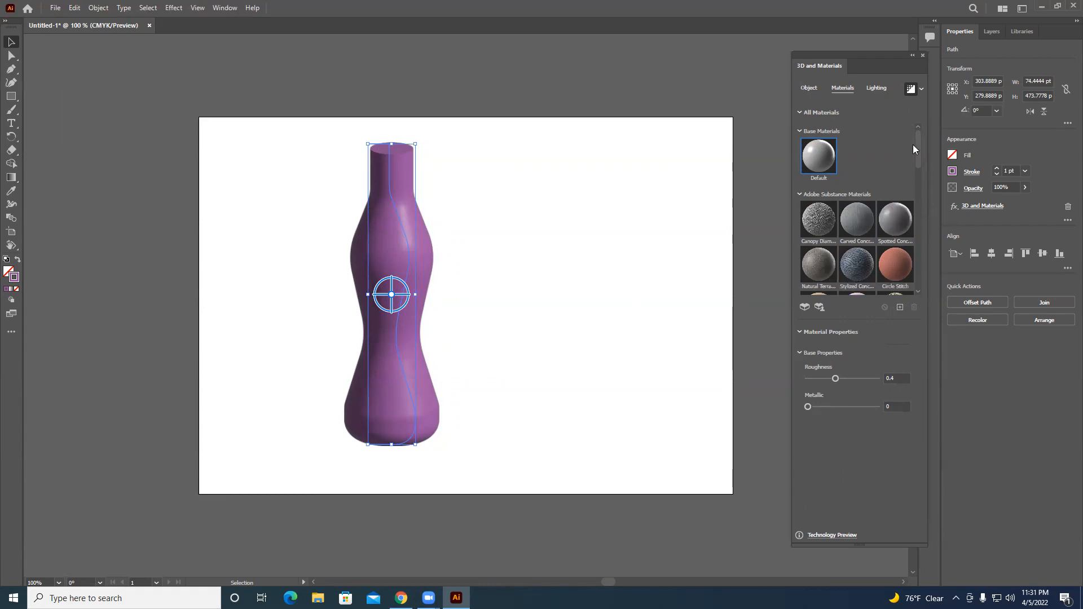
# - Try the Diffuse, Top Left and Right lighting presets on the bottle
pyautogui.click(879, 90)
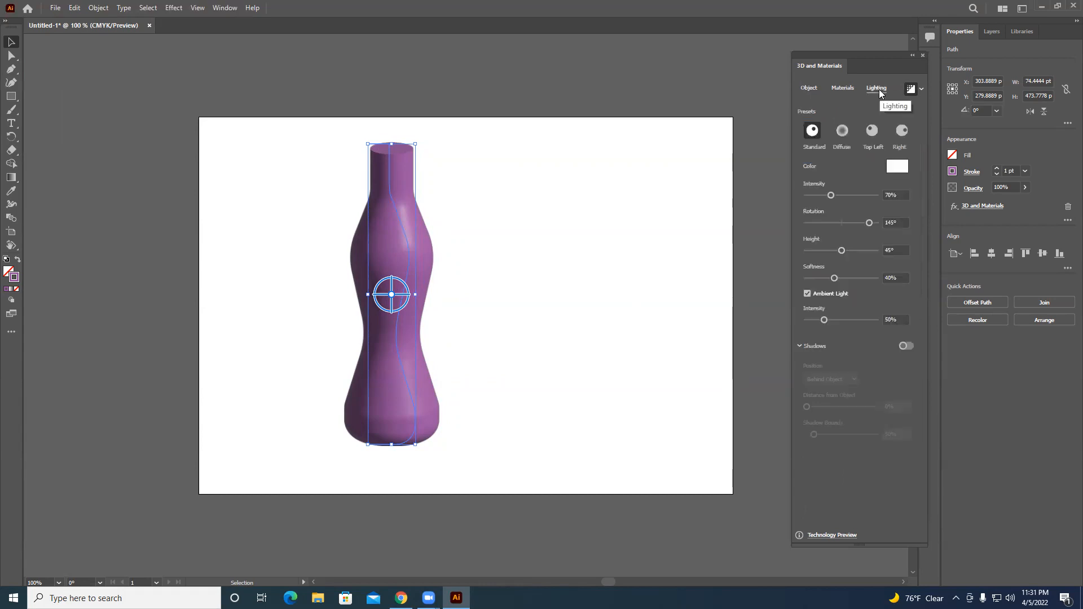
pyautogui.click(842, 133)
pyautogui.click(872, 133)
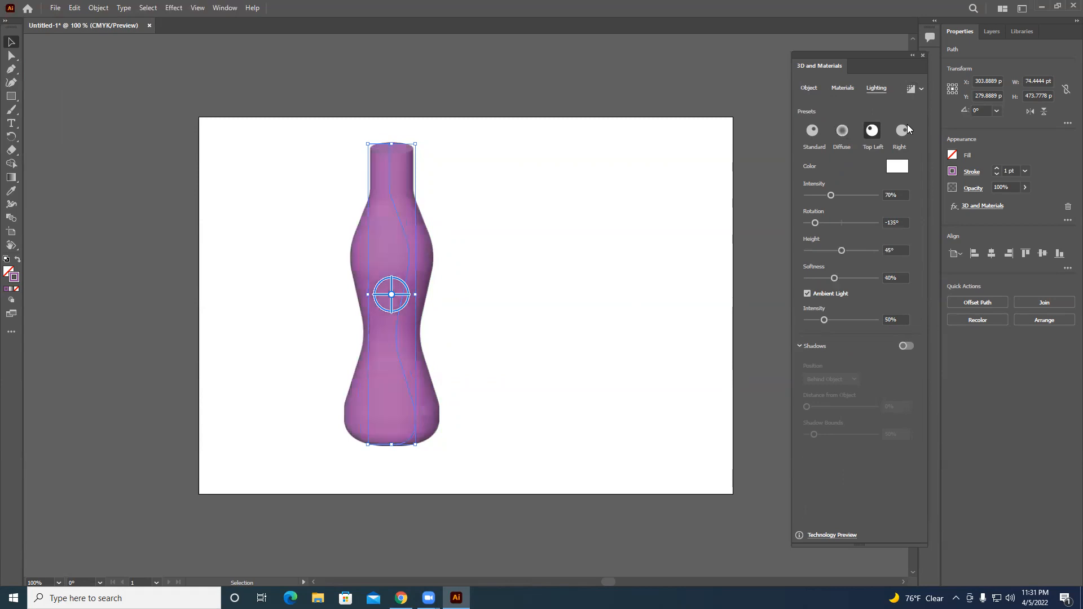
pyautogui.click(898, 133)
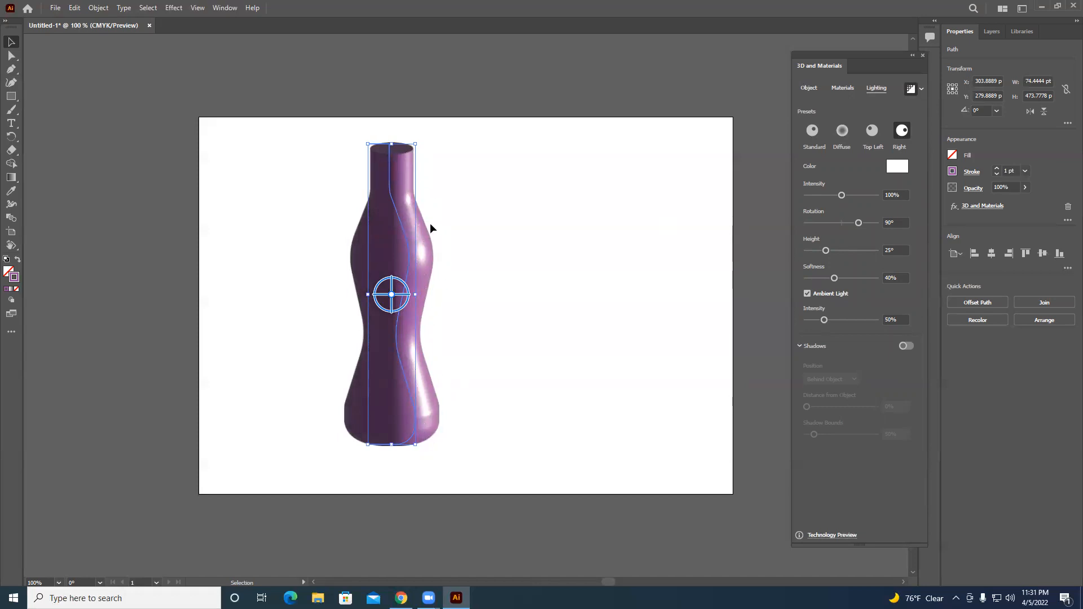
# - Light the bottle with the Top Left preset and set the light rotation to -71°
pyautogui.click(873, 131)
pyautogui.click(847, 136)
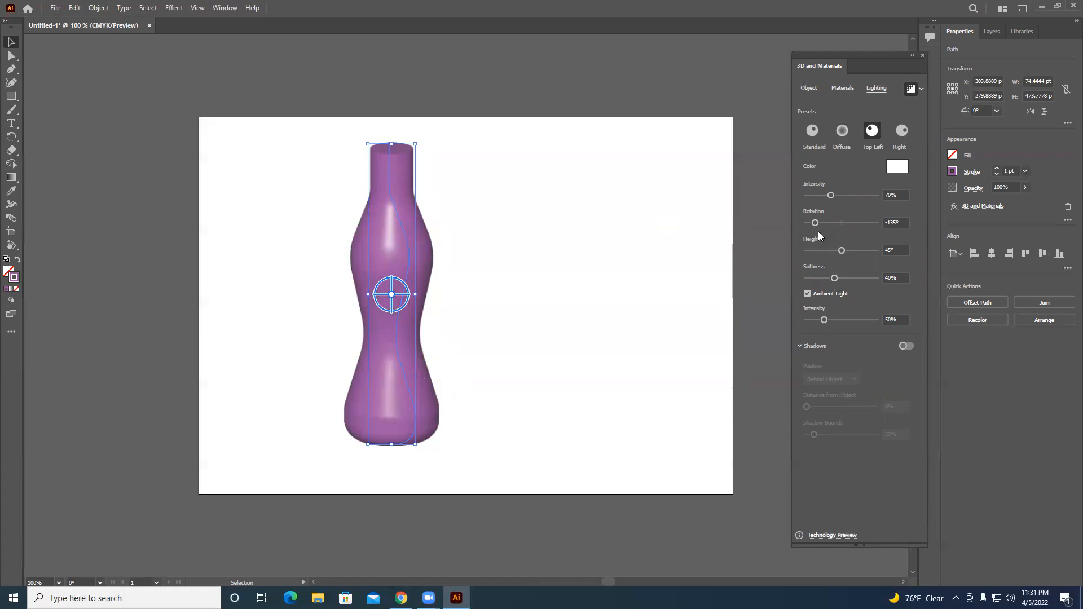
pyautogui.moveTo(815, 223); pyautogui.dragTo(830, 227)
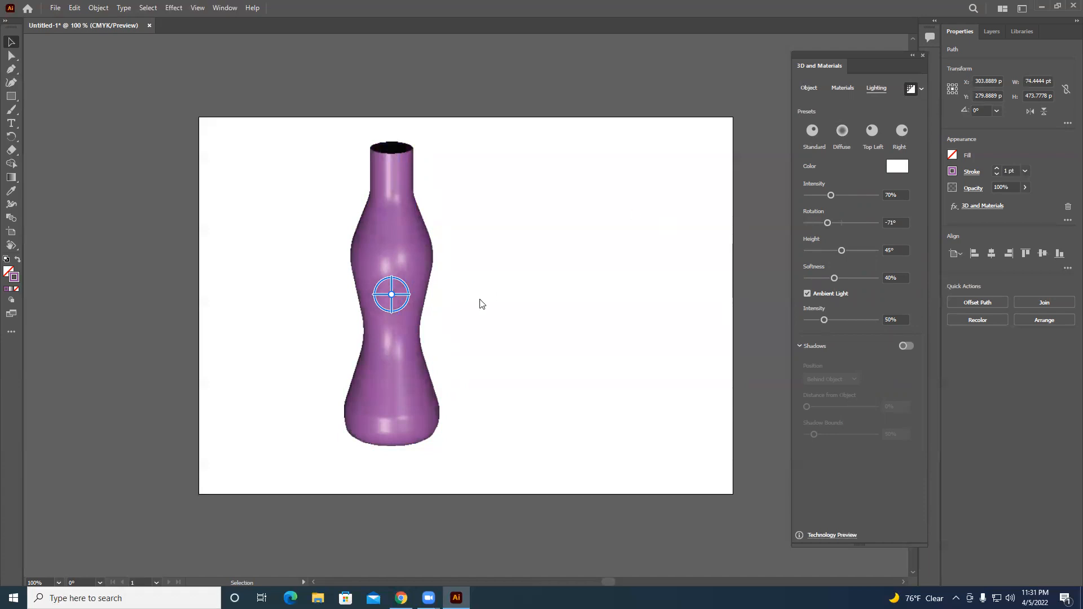
# - Set the bottle's light to 94% intensity, -7° rotation, 49° height and 55% softness, with ambient light intensity at 33%
pyautogui.moveTo(827, 225)
pyautogui.mouseDown()
pyautogui.moveTo(847, 221)
pyautogui.moveTo(827, 225)
pyautogui.moveTo(840, 224)
pyautogui.moveTo(857, 192)
pyautogui.moveTo(839, 195)
pyautogui.mouseUp()
pyautogui.moveTo(842, 252); pyautogui.dragTo(849, 277)
pyautogui.moveTo(824, 320)
pyautogui.mouseDown()
pyautogui.moveTo(867, 314)
pyautogui.moveTo(818, 321)
pyautogui.mouseUp()
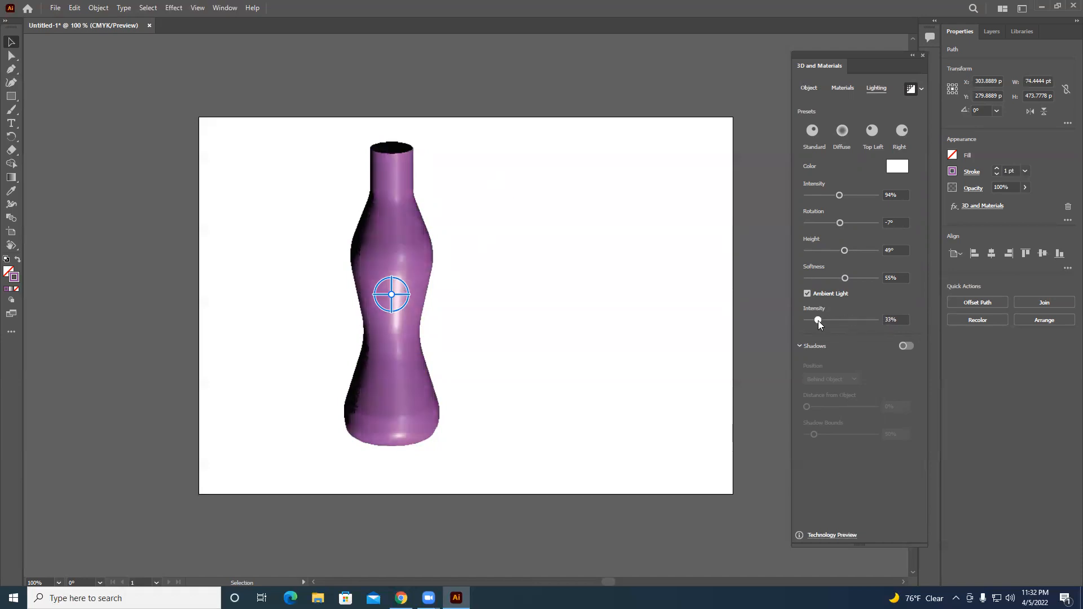
# - Turn on the bottle's shadow, position it below the object and keep its distance from the object at 0%
pyautogui.click(906, 346)
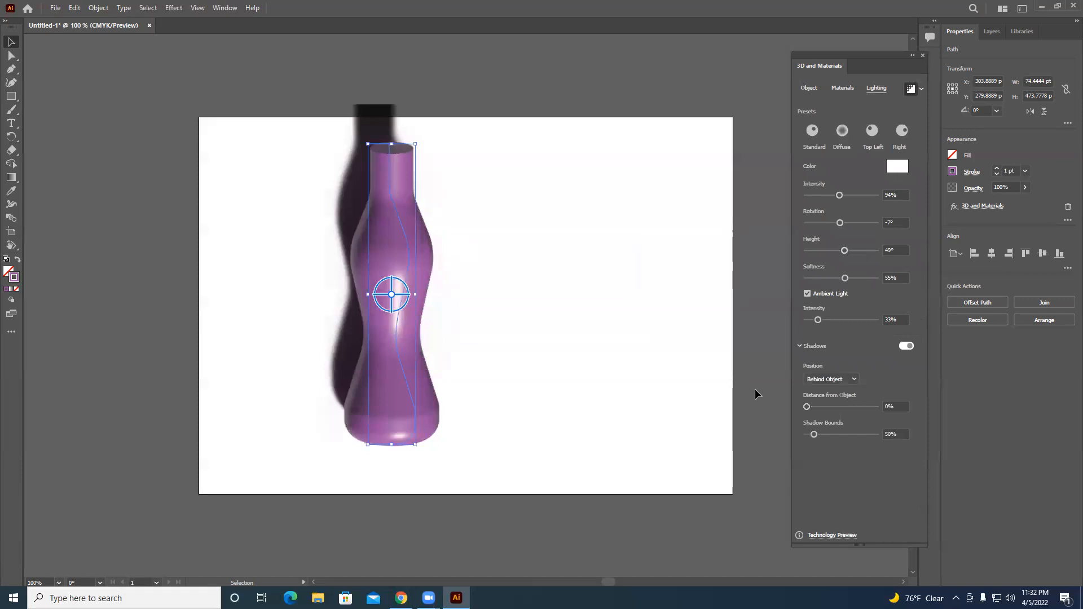
pyautogui.click(847, 381)
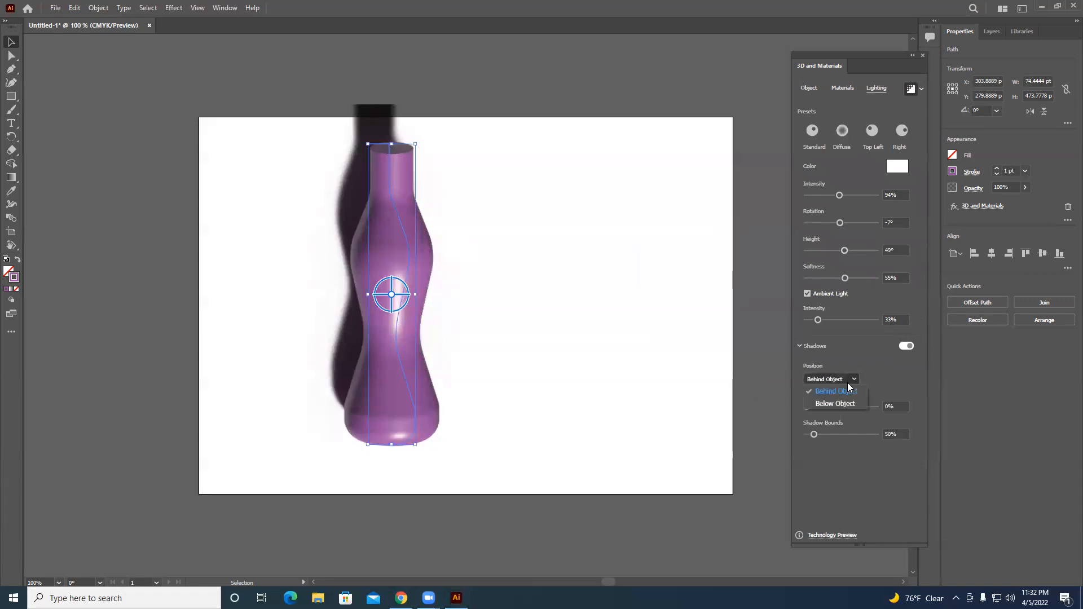
pyautogui.click(845, 402)
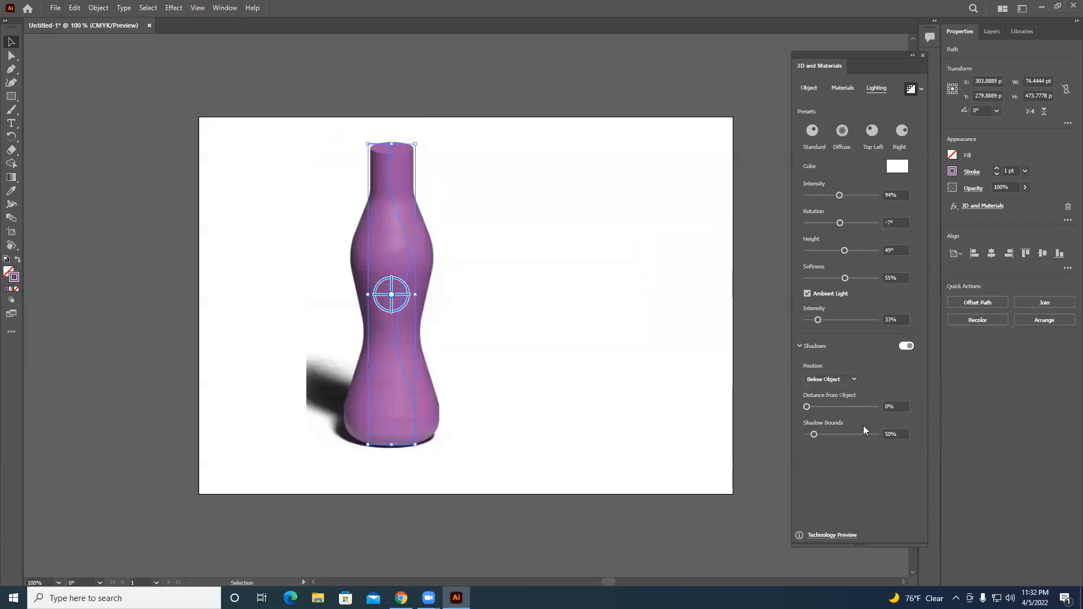
pyautogui.moveTo(807, 407); pyautogui.dragTo(774, 417)
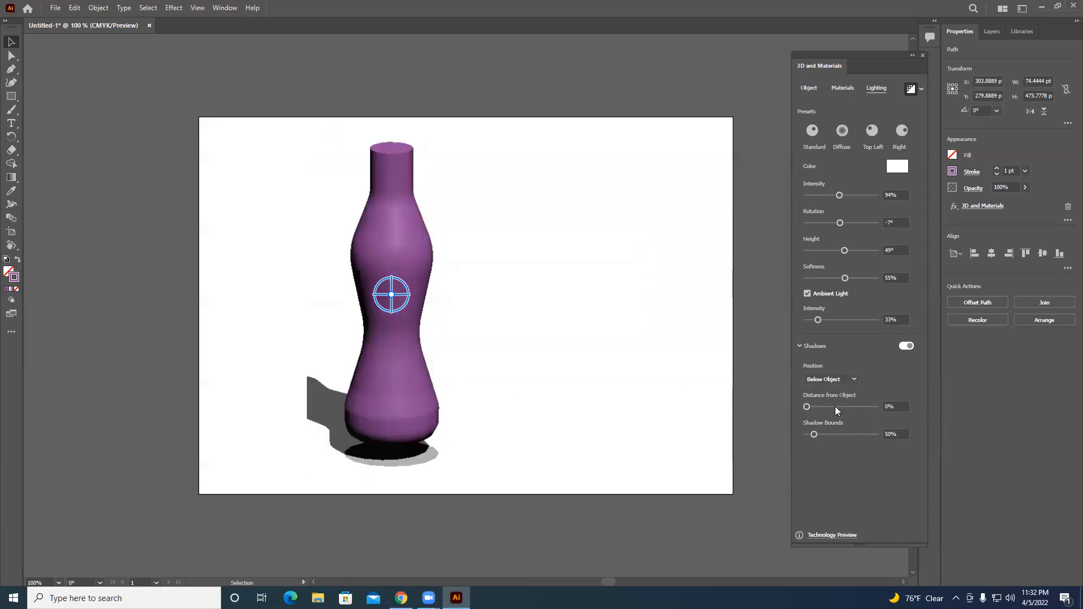
# - Switch the bottle from ray-traced rendering to the real-time preview and set the shadow bounds to 207%
pyautogui.click(910, 92)
pyautogui.moveTo(809, 436); pyautogui.dragTo(841, 434)
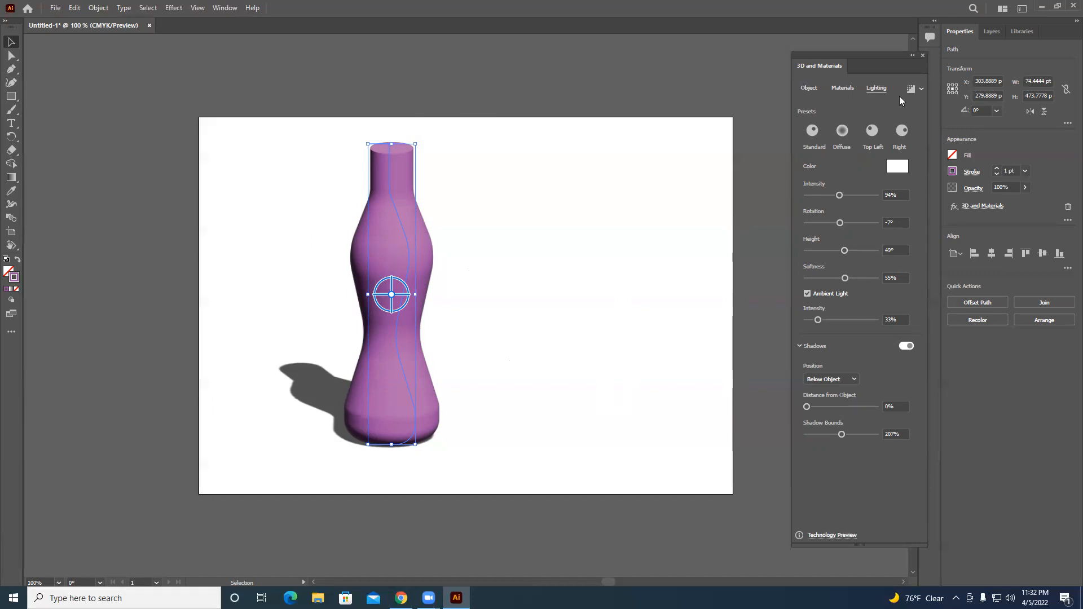
pyautogui.click(919, 88)
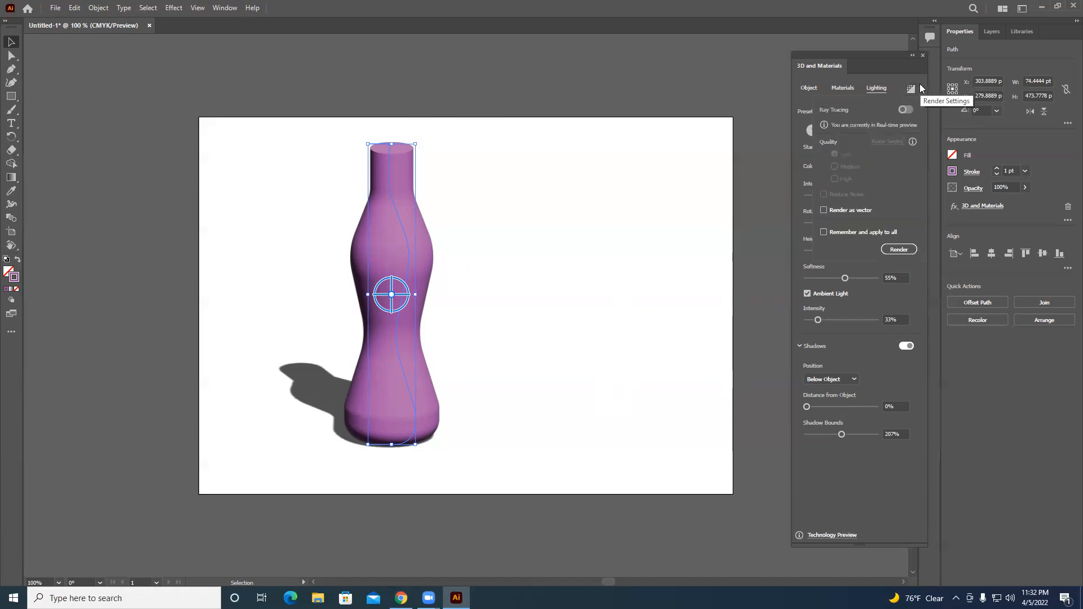
# - Delete the 3D bottle from the artboard
pyautogui.click(342, 165)
pyautogui.moveTo(514, 195); pyautogui.dragTo(309, 399)
pyautogui.press('Delete')
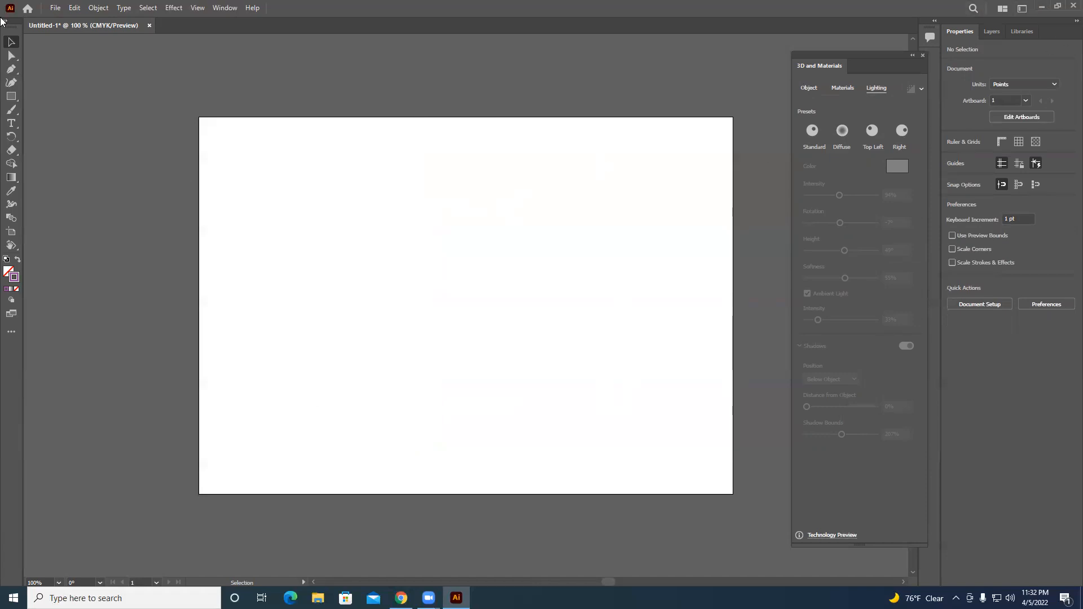
pyautogui.click(248, 8)
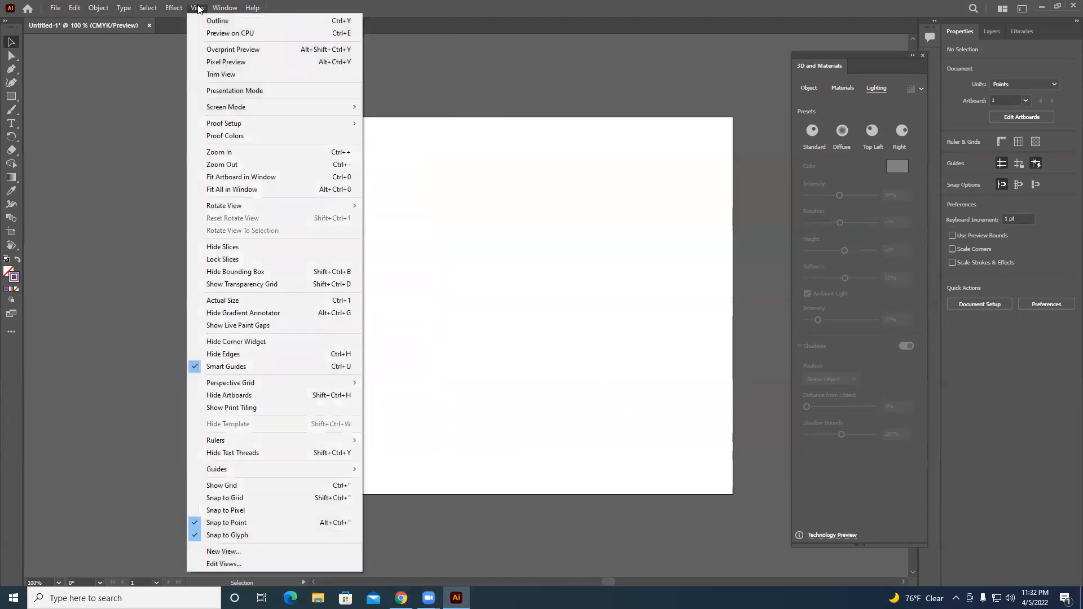
pyautogui.moveTo(76, 14)
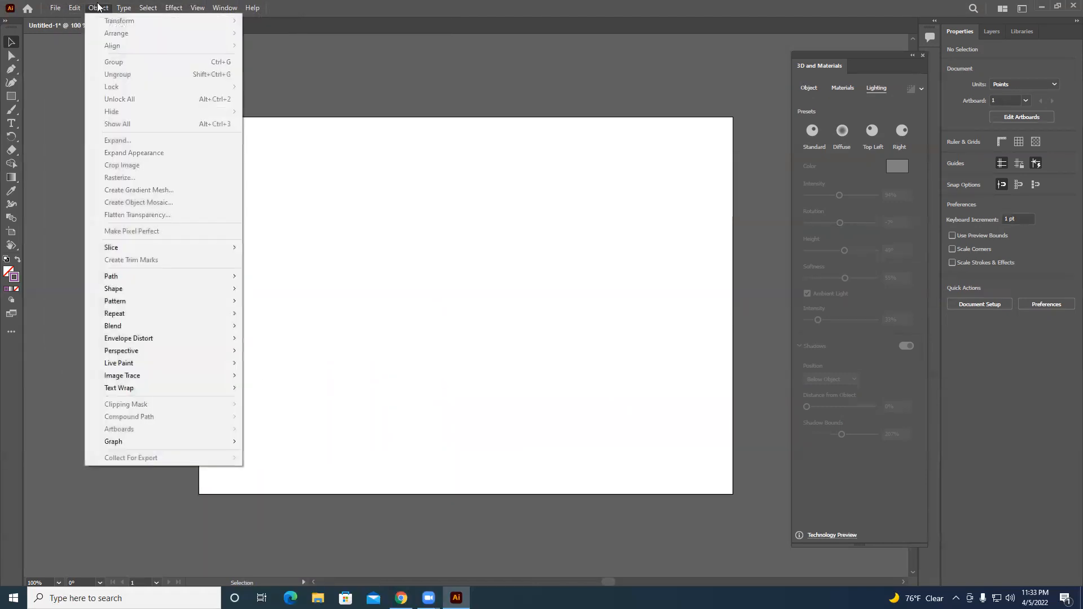
pyautogui.click(387, 299)
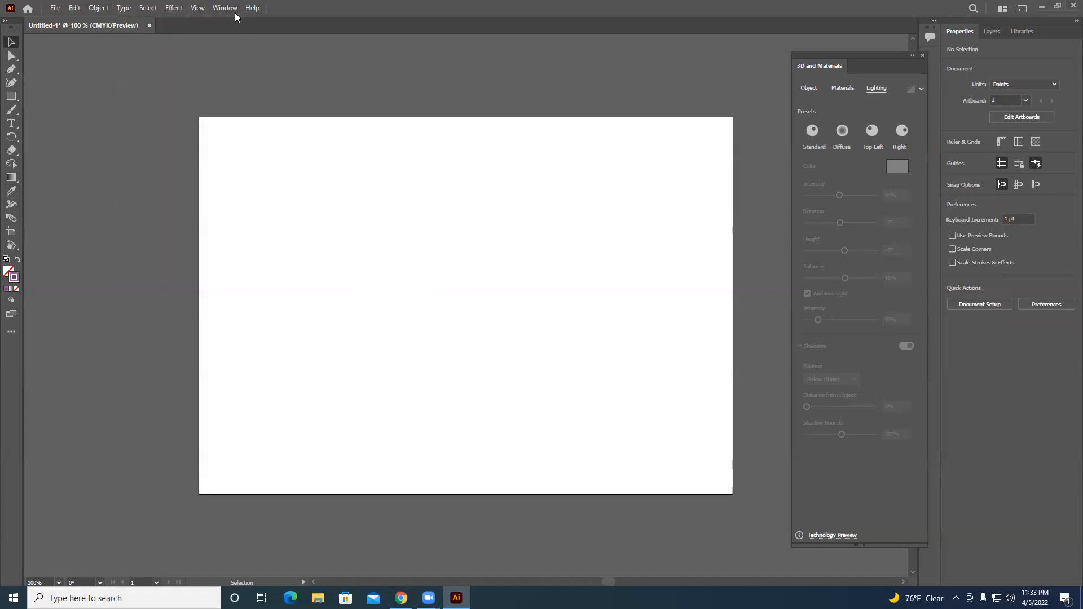
pyautogui.click(1041, 6)
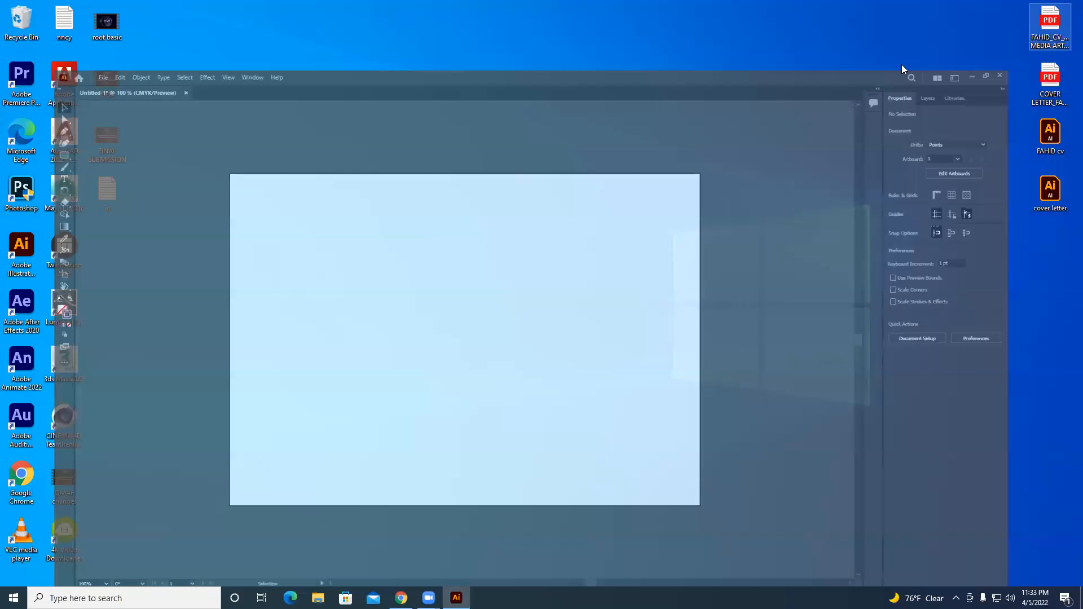
pyautogui.click(456, 597)
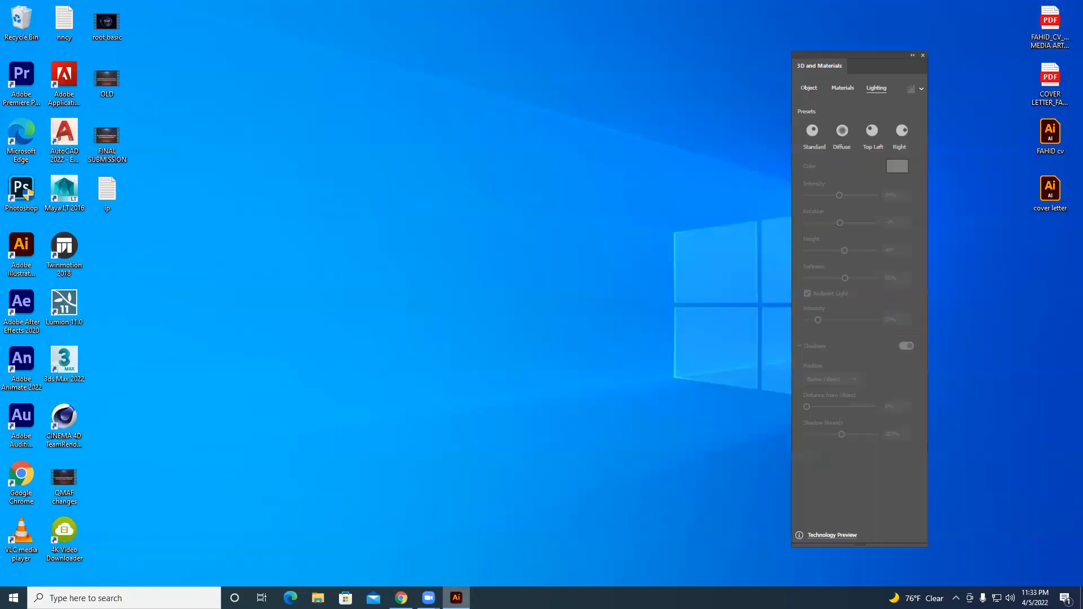